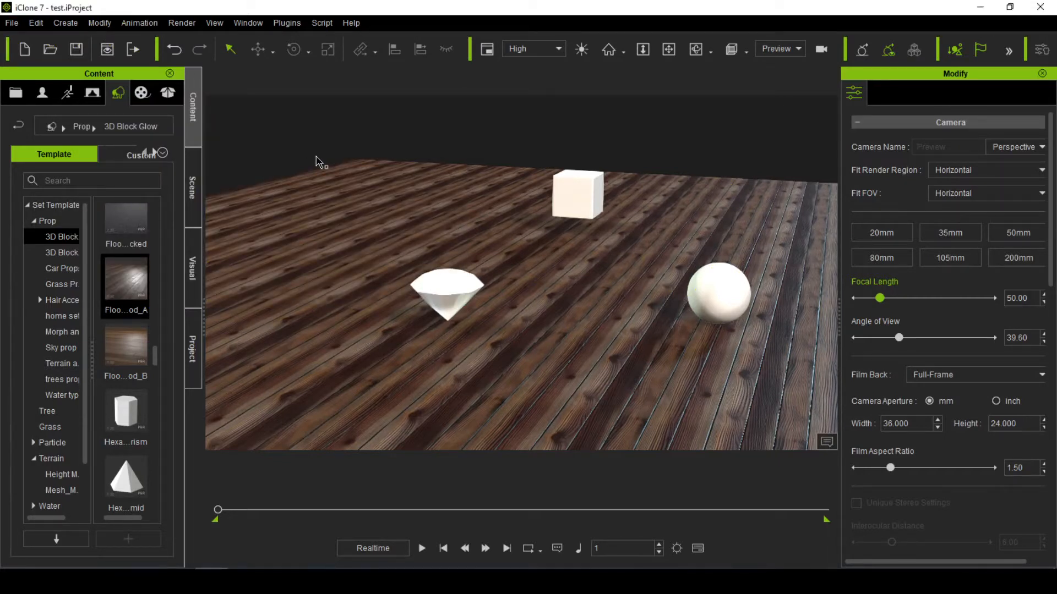
Step: Create a new project and place the dark wood floor prop in the empty scene
click(23, 50)
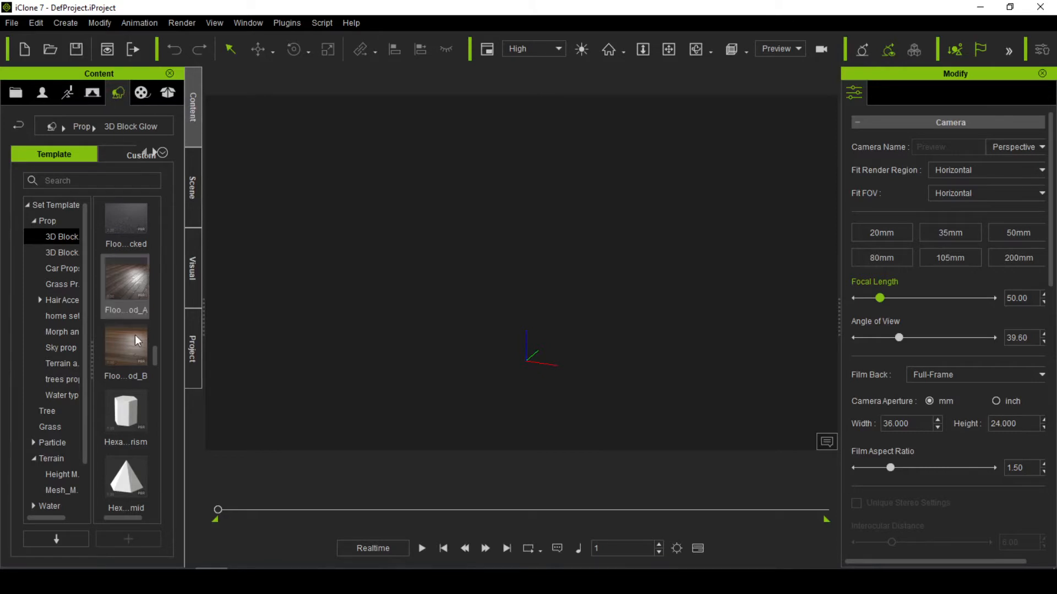
drag(132, 278, 365, 289)
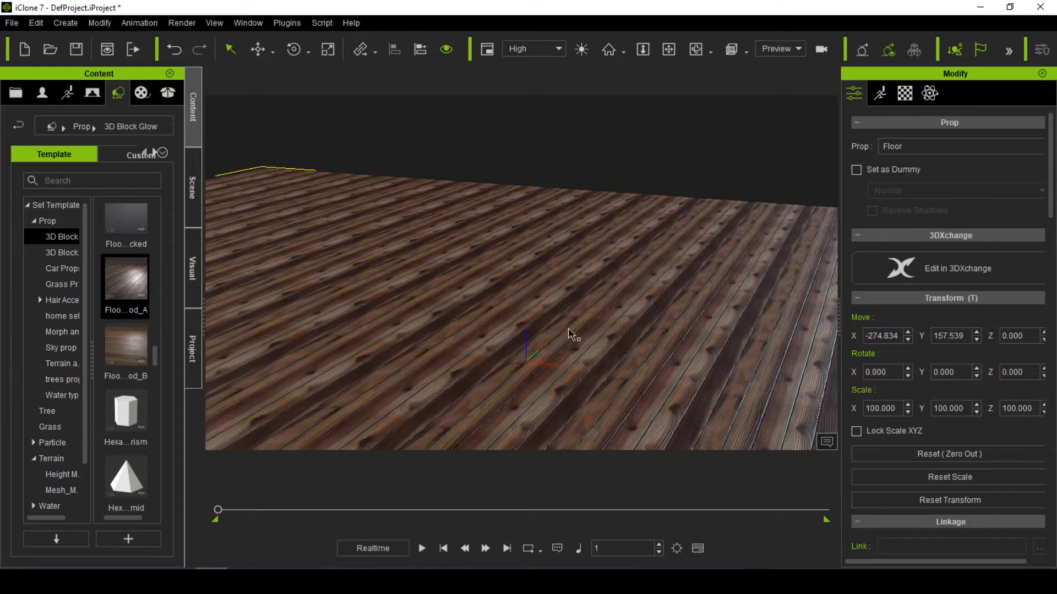
Step: Open test.iProject from the Project file folder without saving the current project
click(50, 49)
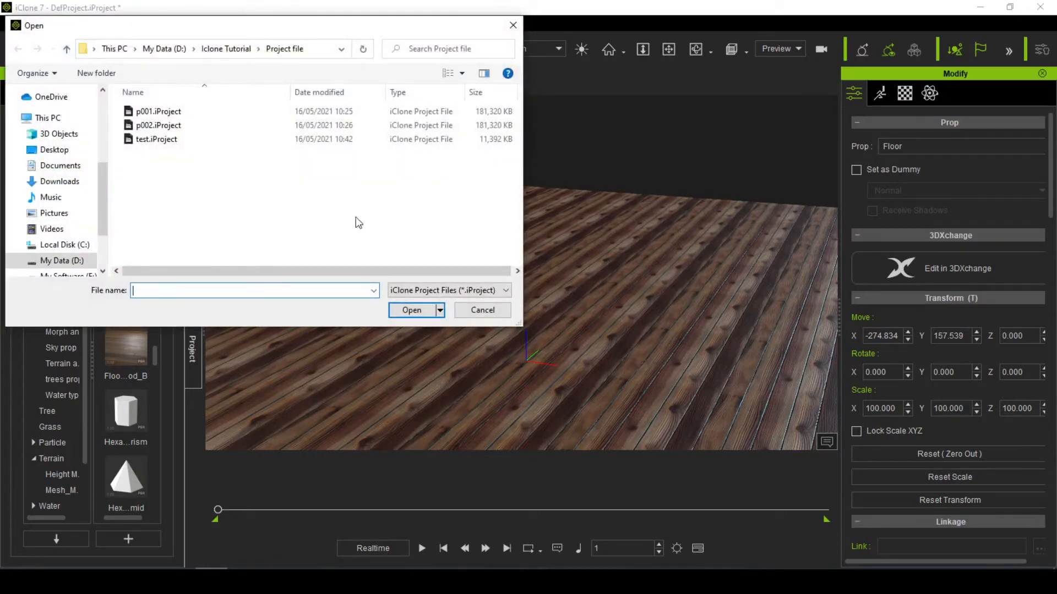
double_click(147, 141)
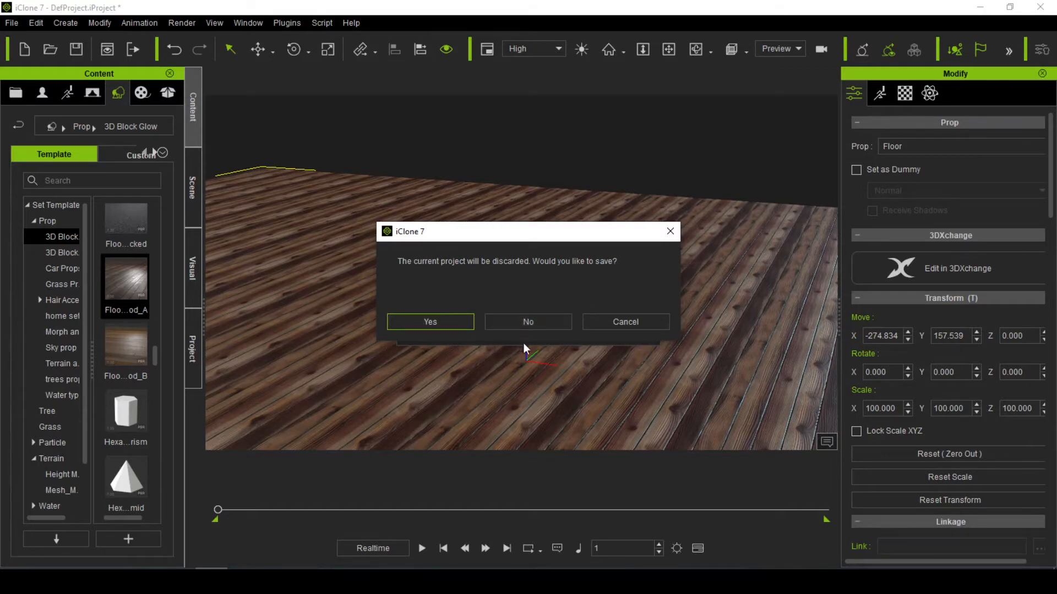
click(534, 325)
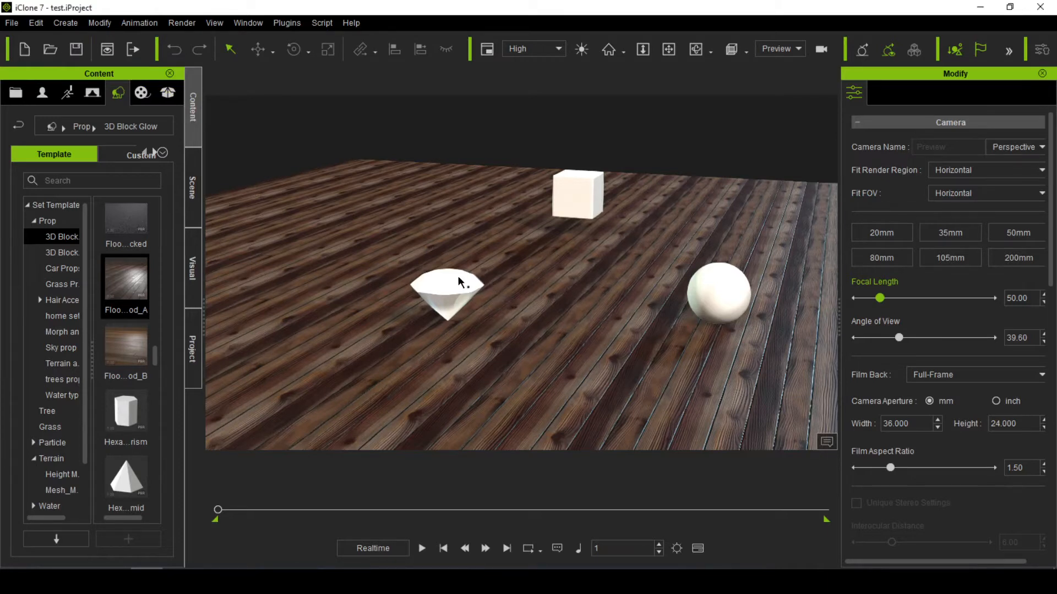
click(463, 289)
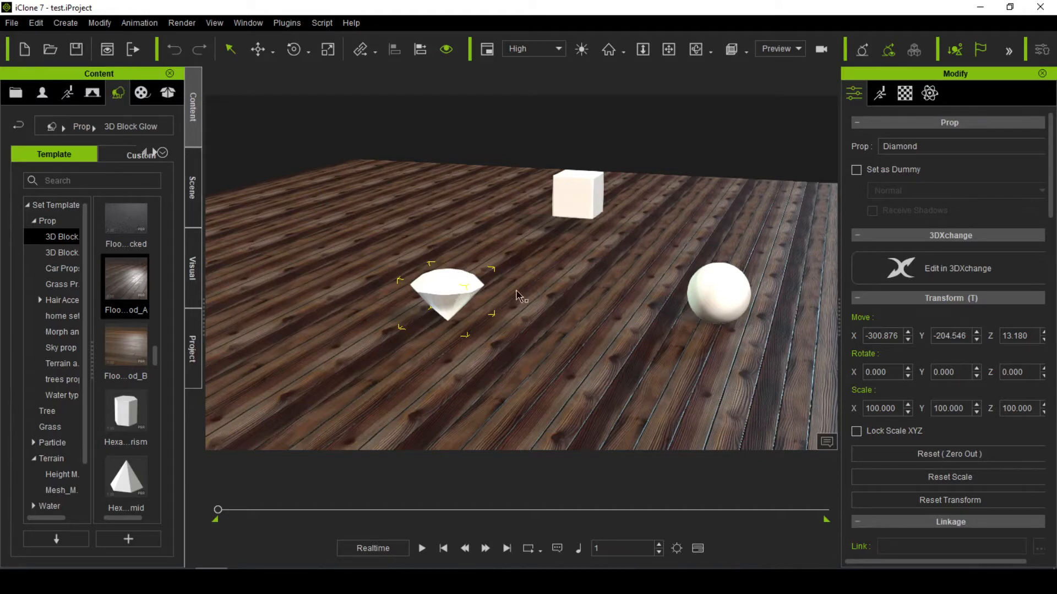
click(457, 289)
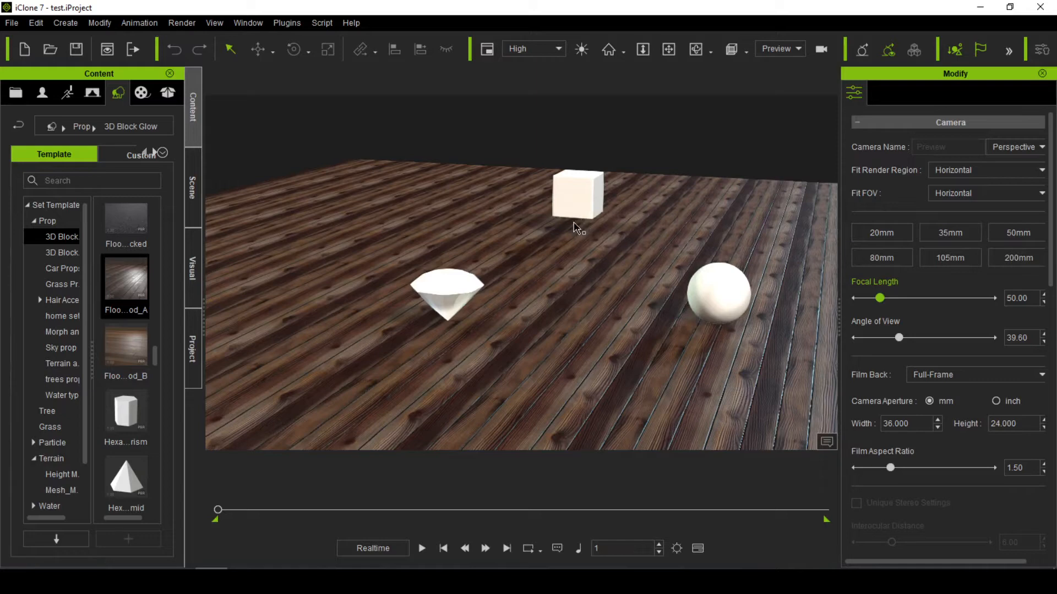
Step: Render a preview image of frame 1, check its save-as options without saving, and close the preview
click(108, 47)
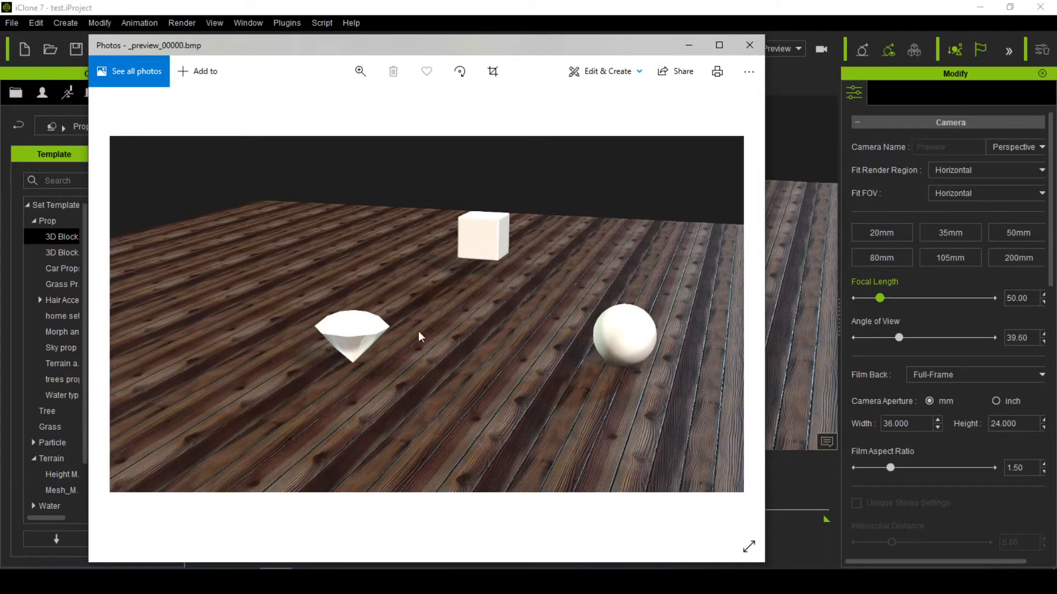
click(749, 71)
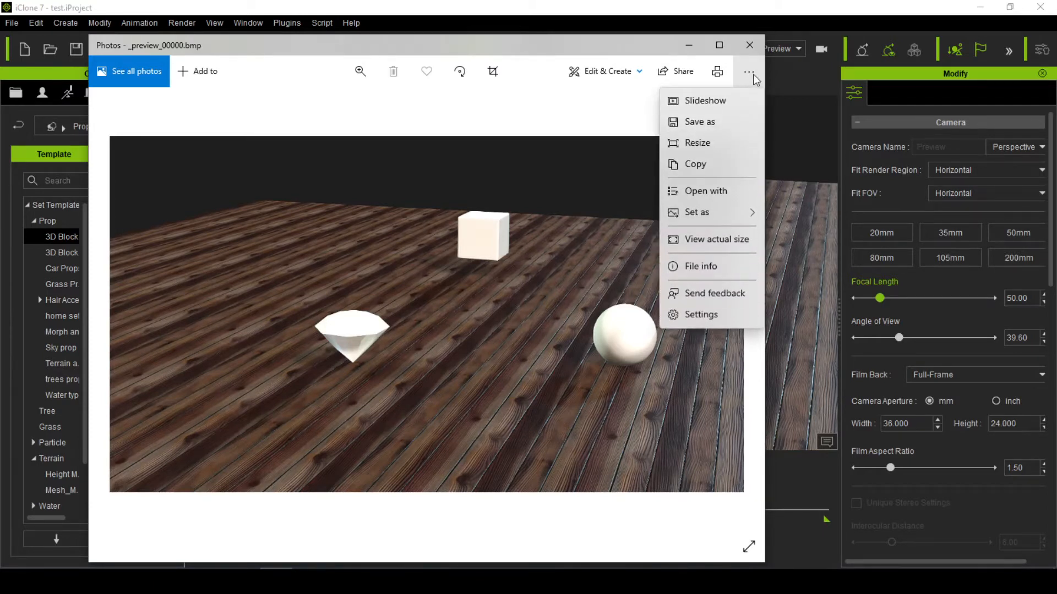
click(719, 118)
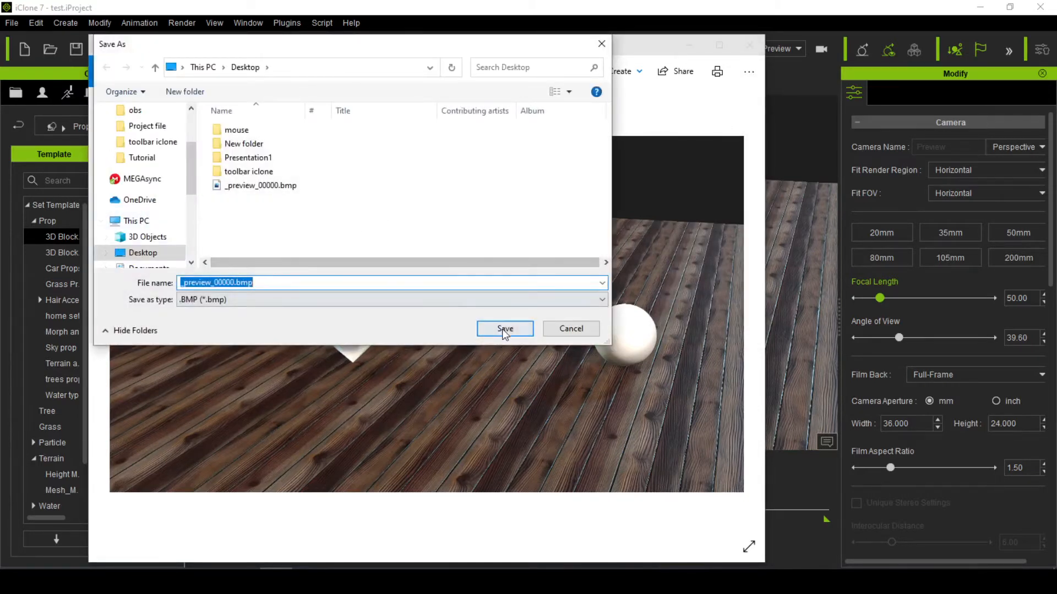
click(571, 328)
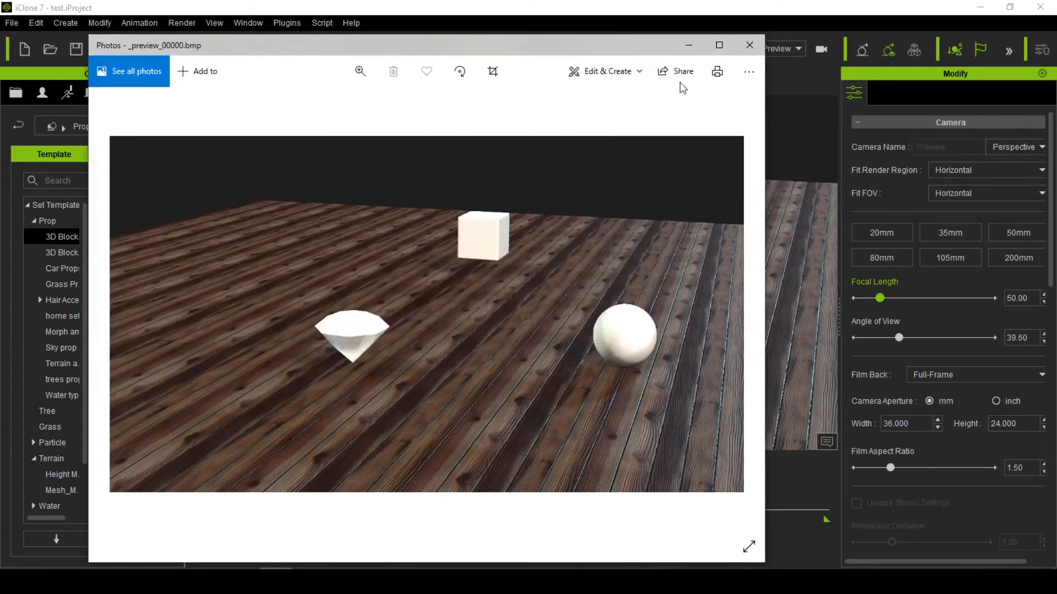
click(750, 44)
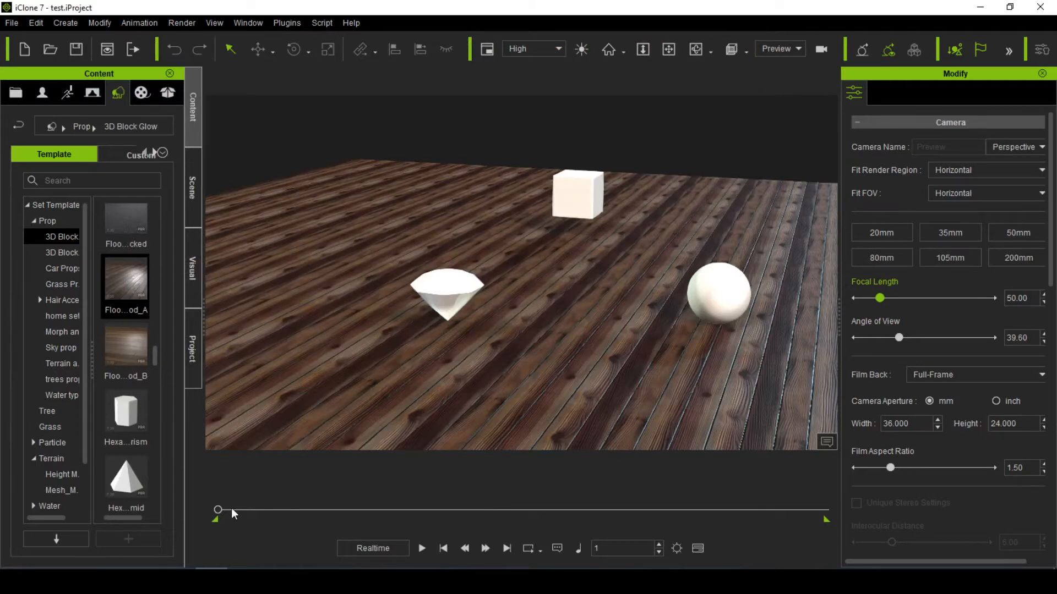
Step: Go to frame 306 and rotate the key directional light to about X -54.7, Y 10.9, Z 39.4
drag(219, 510, 320, 510)
click(456, 289)
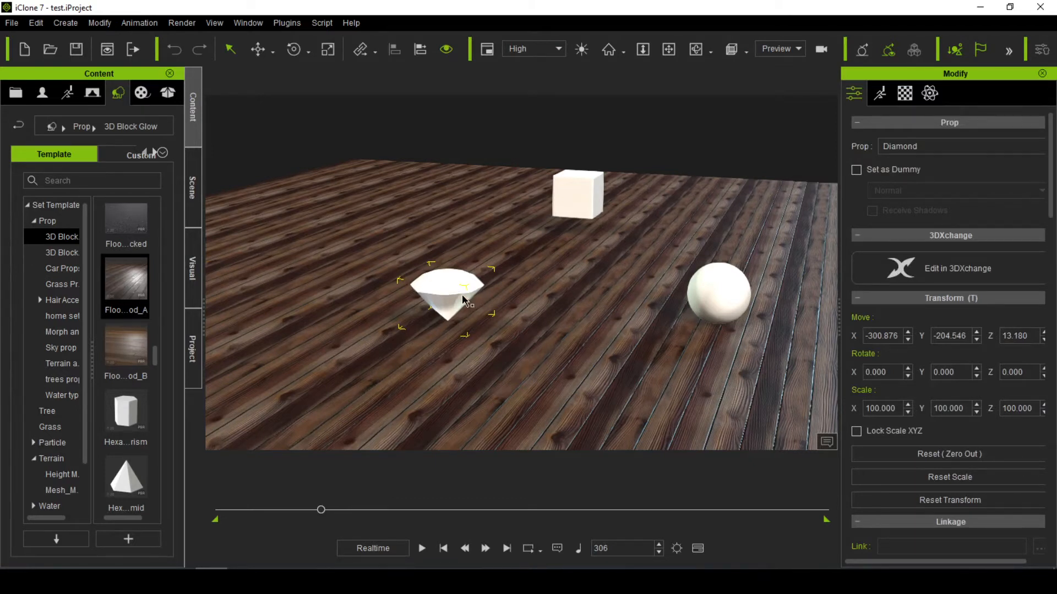
click(527, 268)
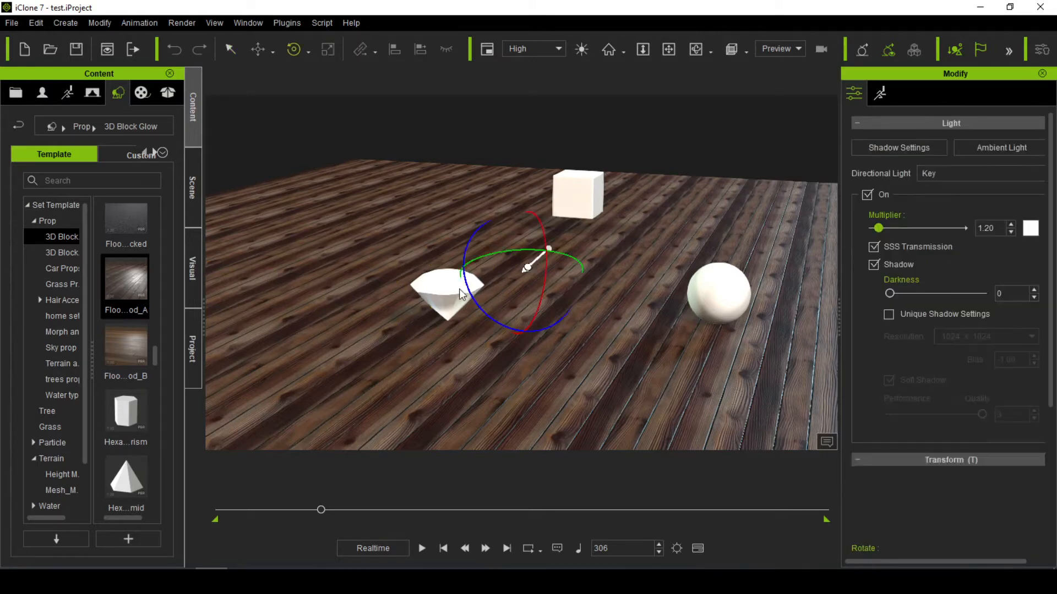
drag(542, 269, 535, 181)
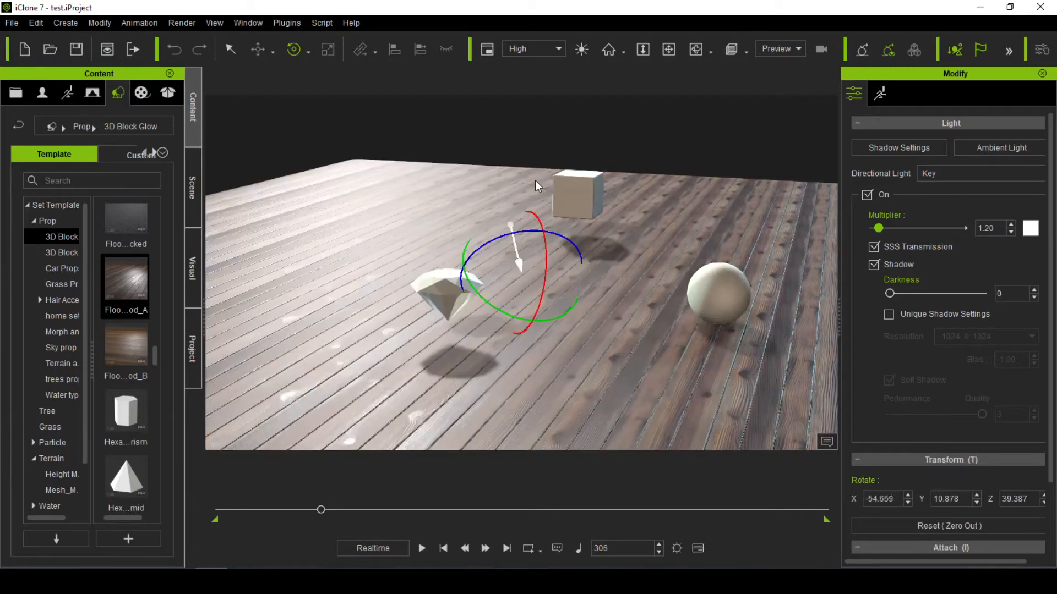
key(q)
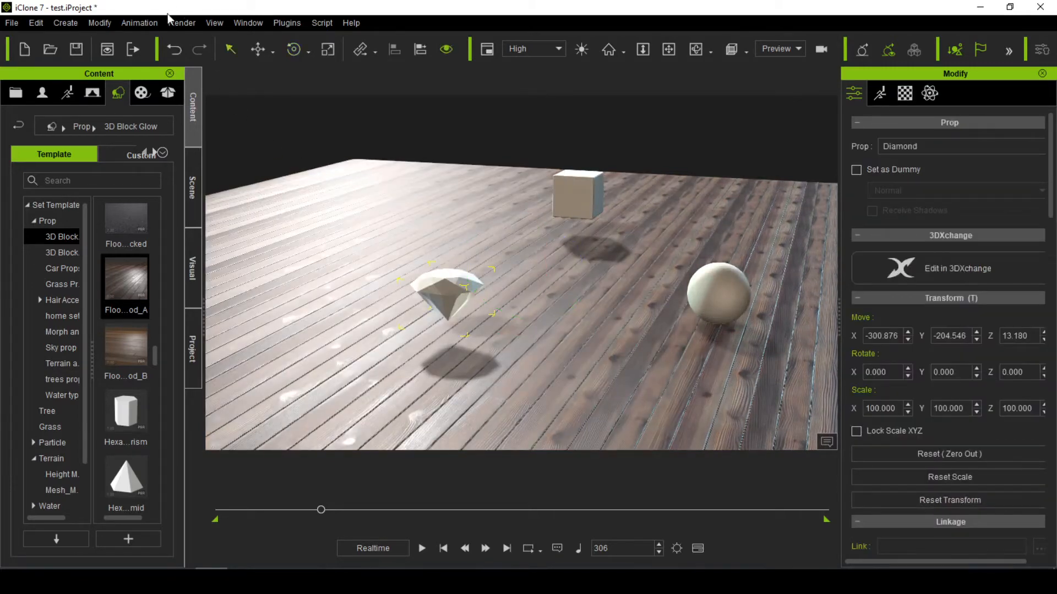
Step: Render a preview image of frame 306 to check the relit scene, and close it
click(107, 50)
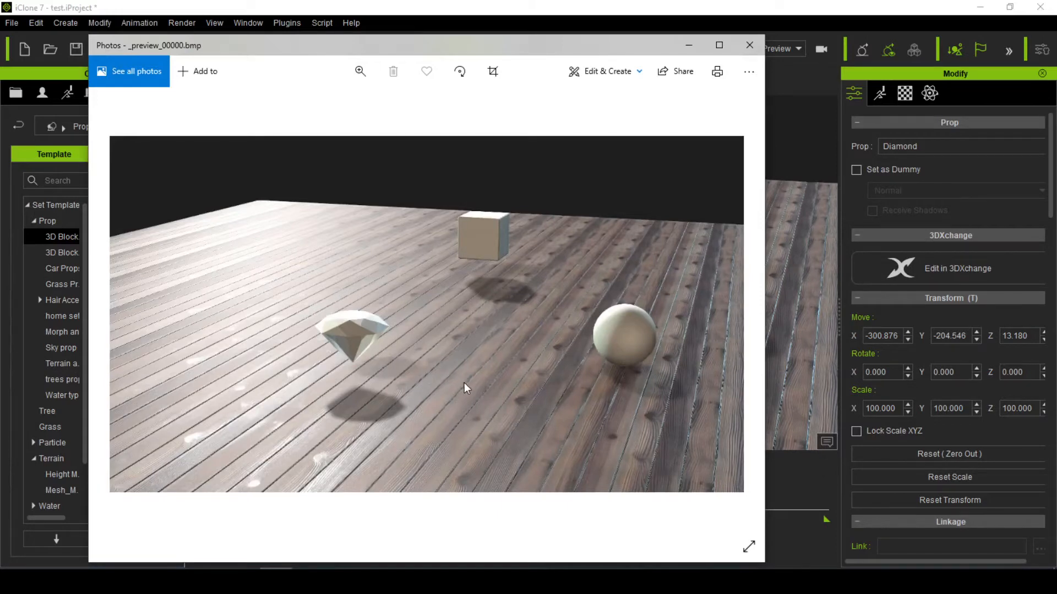
click(749, 45)
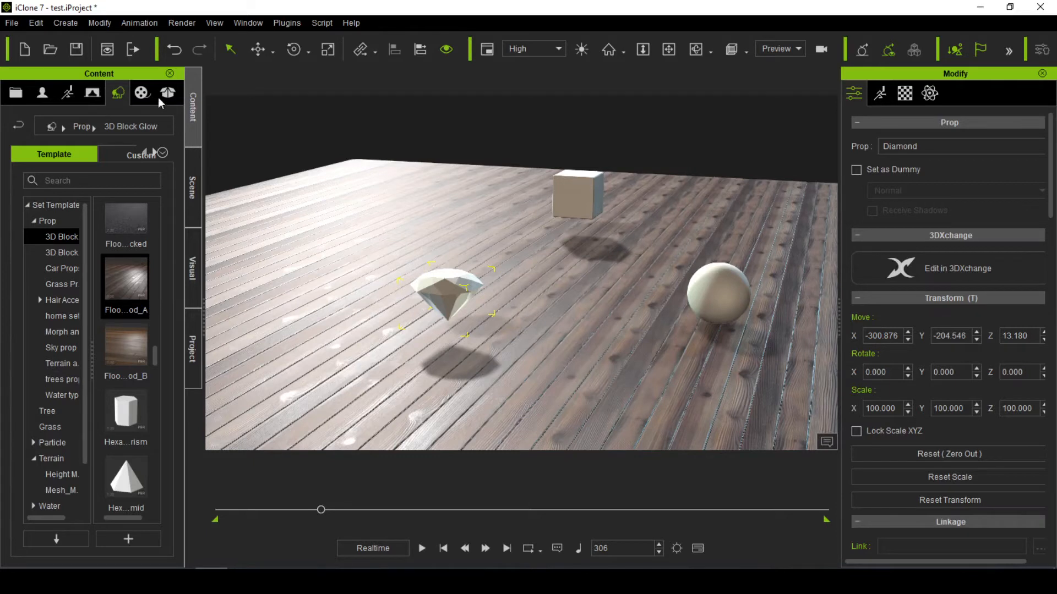
Step: Set the render output to MP4 video with an HD 1080p (1920x1080) frame size, and close the settings without exporting
click(133, 50)
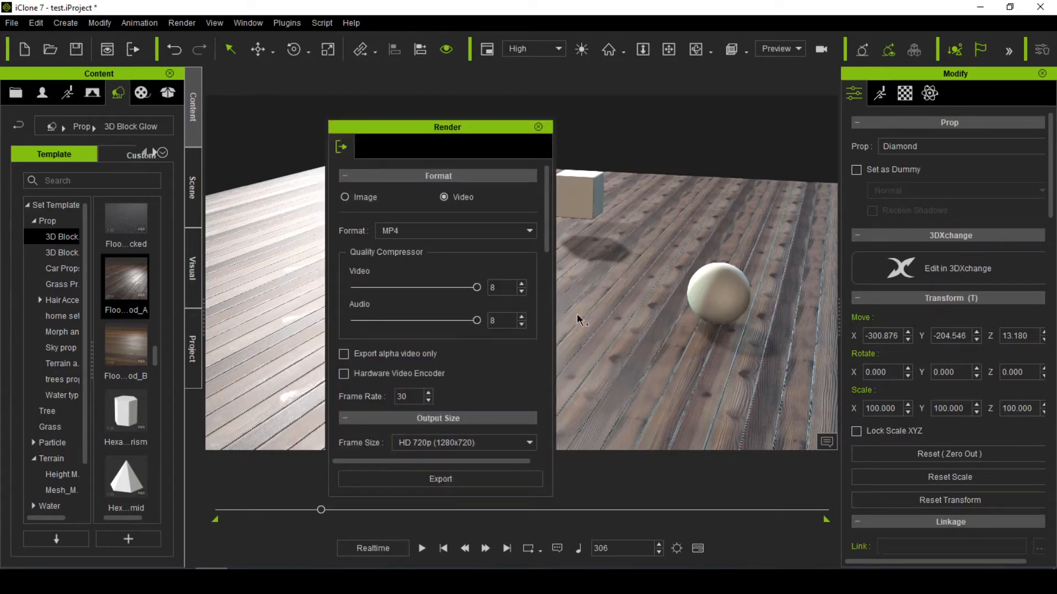
click(453, 232)
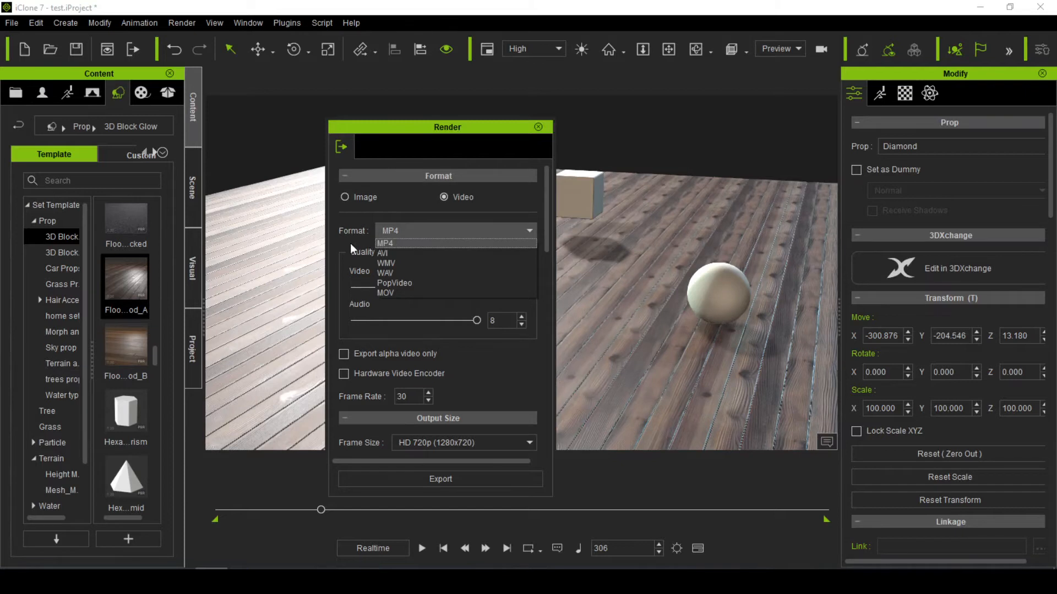
click(430, 243)
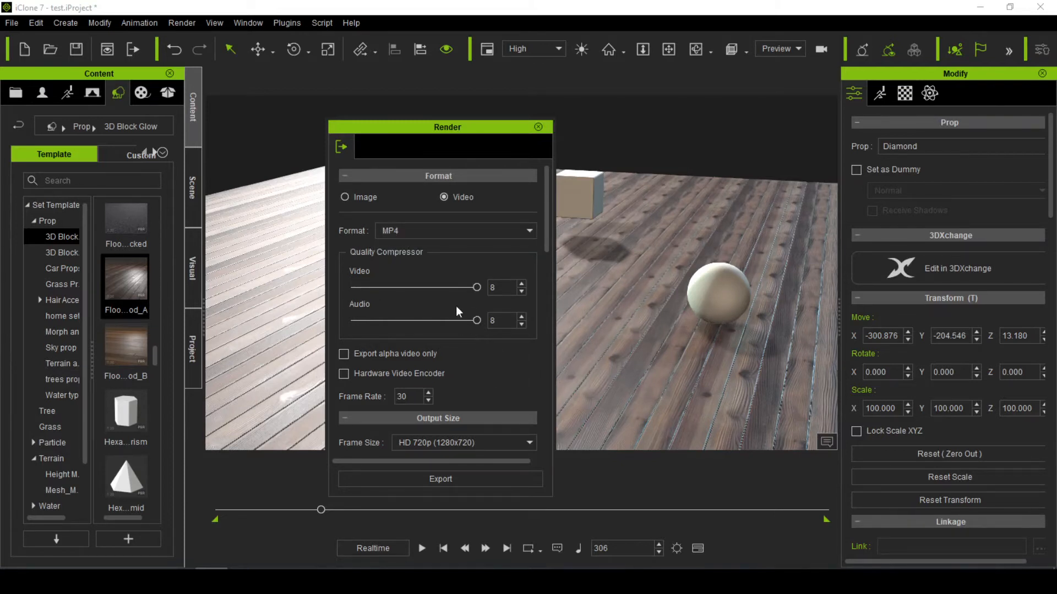
click(463, 444)
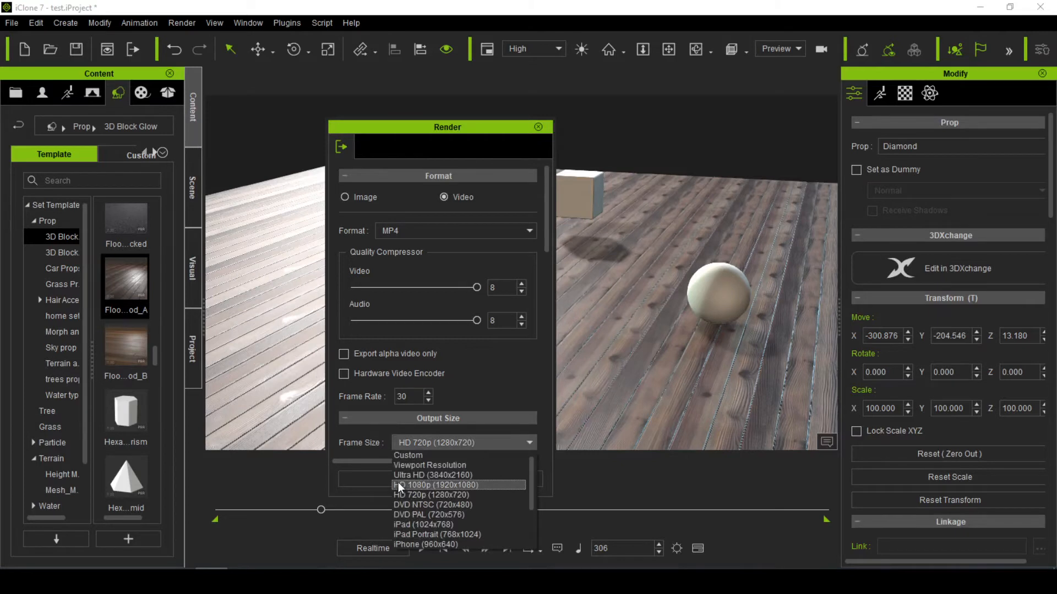
click(476, 484)
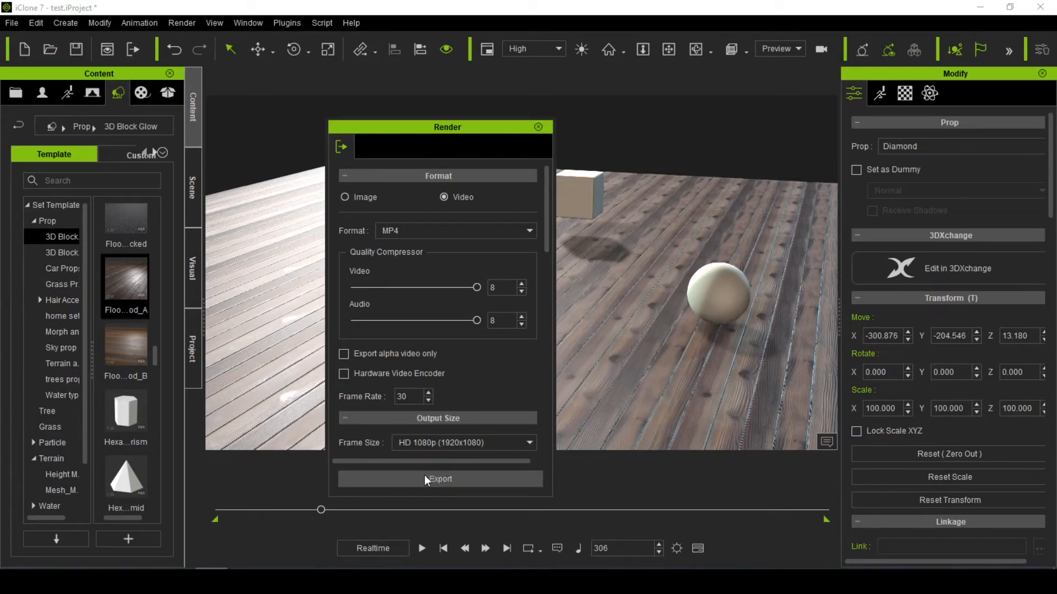
click(538, 127)
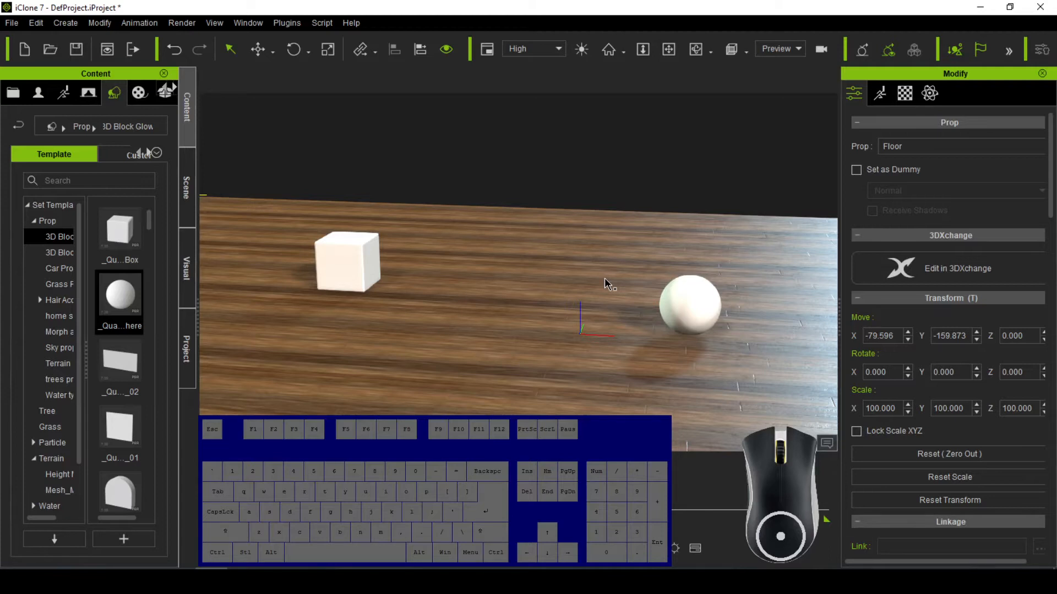
Step: Move the box across the floor toward the sphere, to about X -175.7, Z -10.3
key(ctrl)
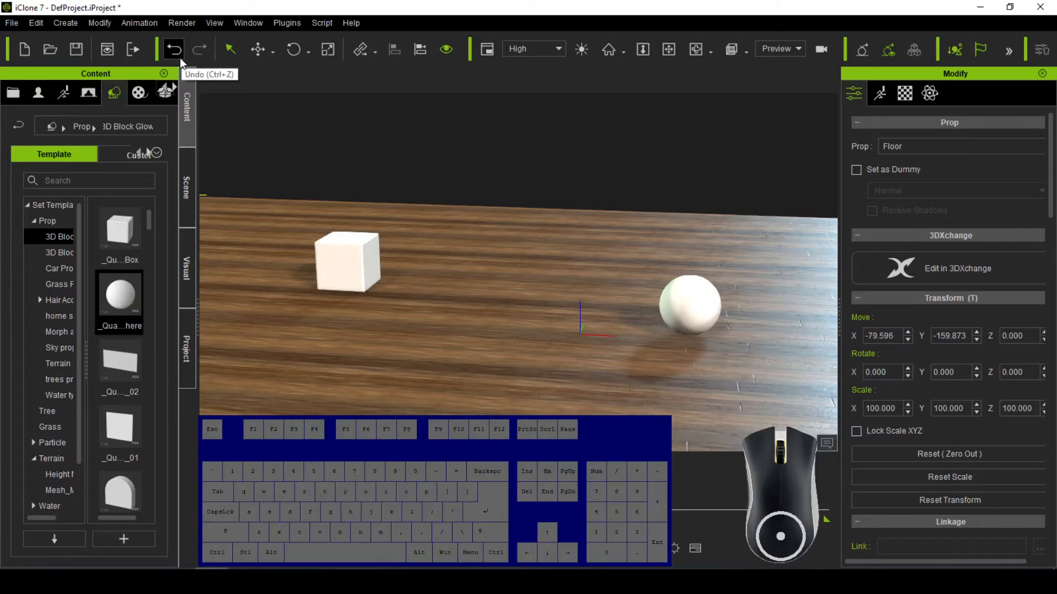
click(353, 281)
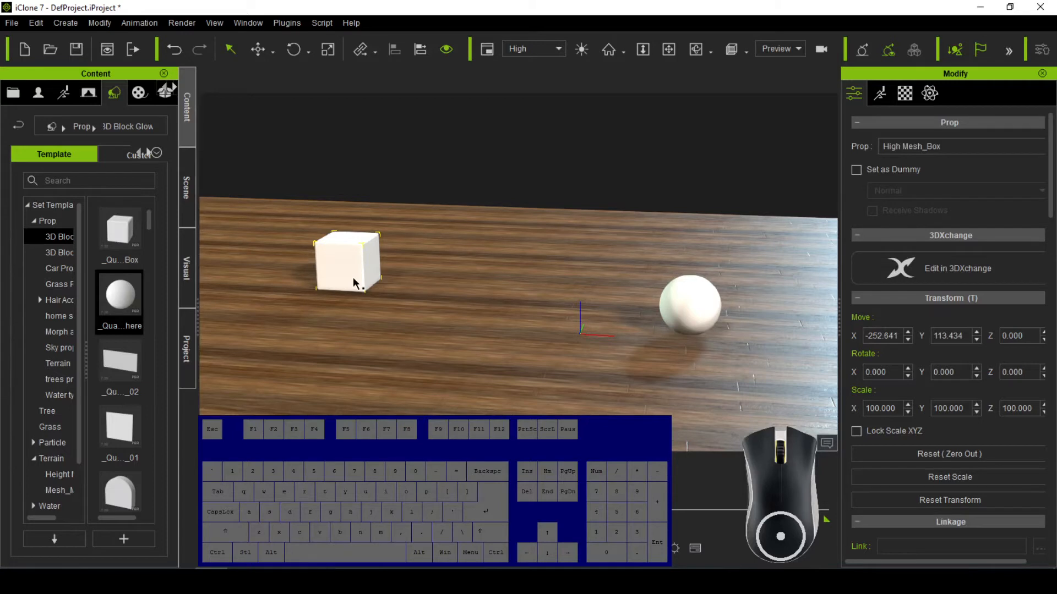
key(w)
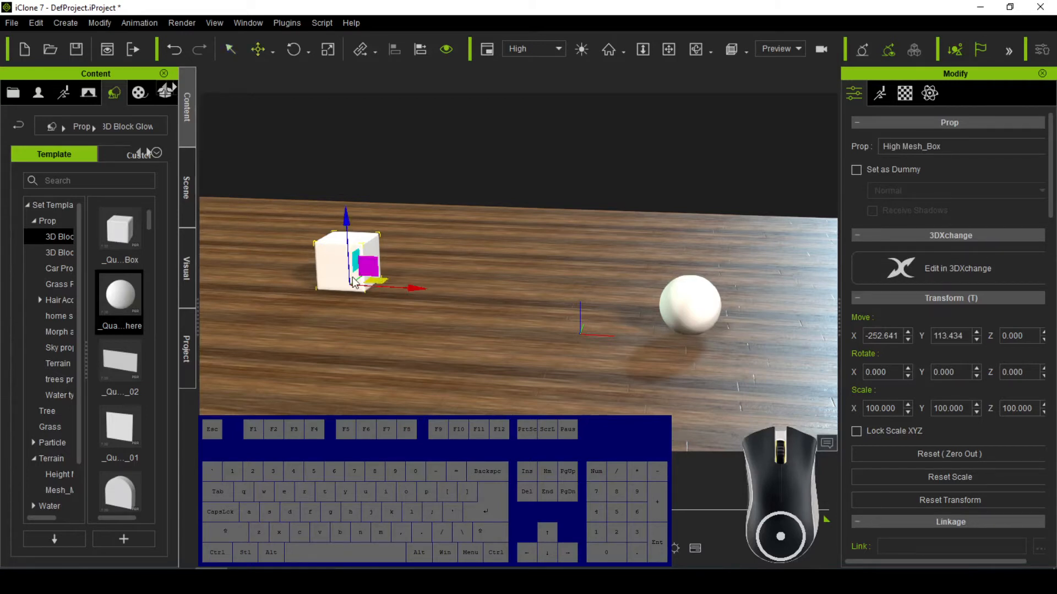
drag(370, 275, 445, 290)
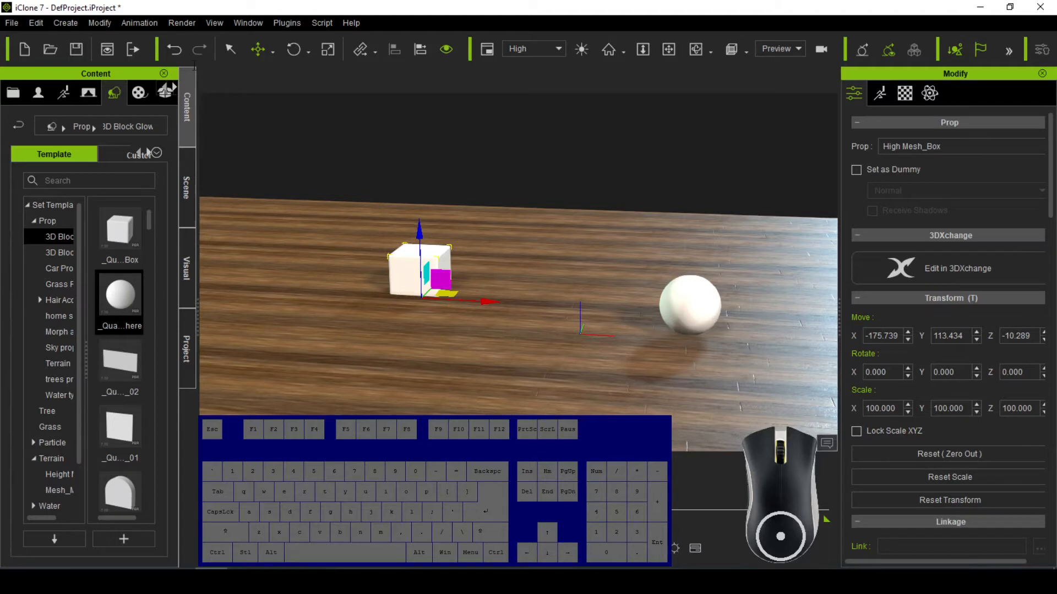
Step: Undo, redo and again undo the box's move, and undo and redo the sphere's addition
click(174, 49)
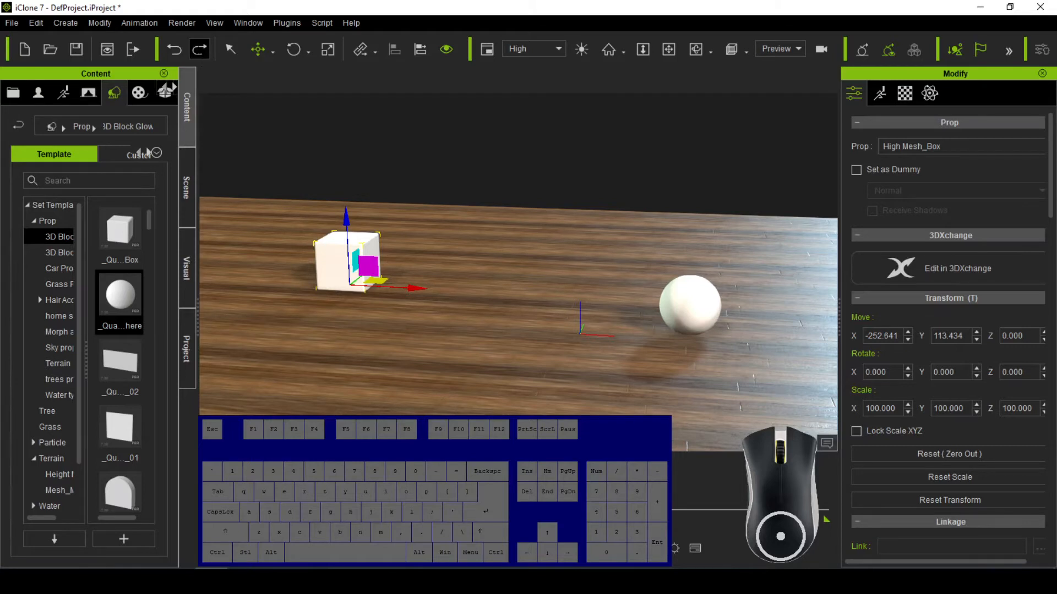
click(199, 49)
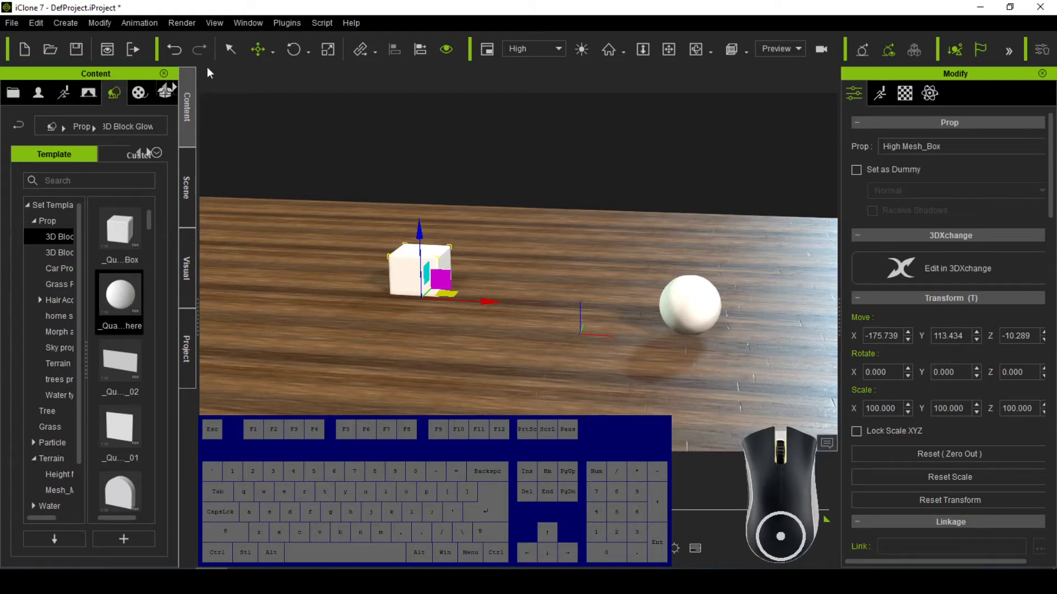
click(174, 49)
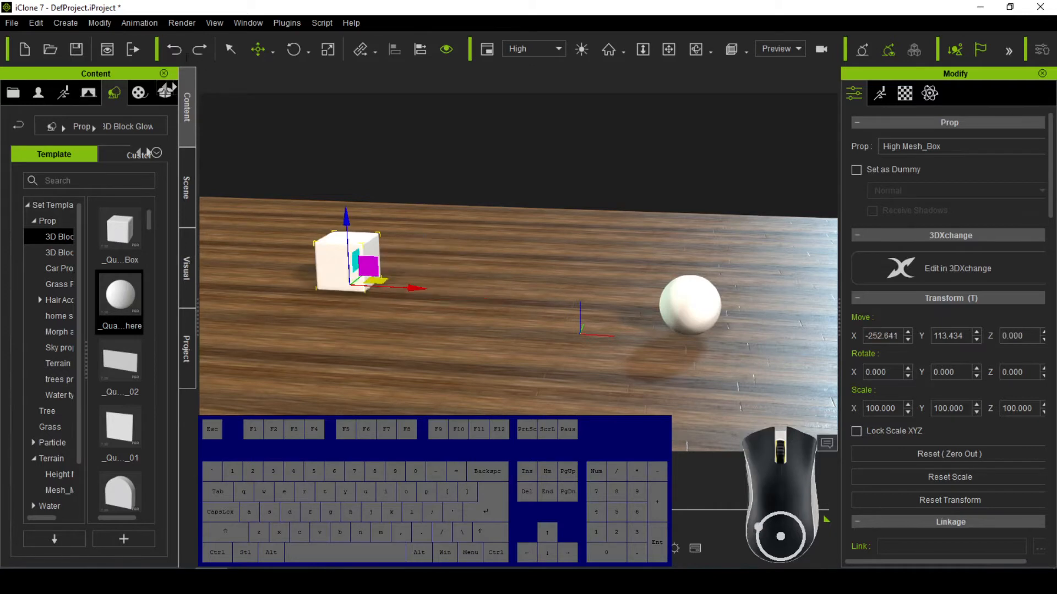
click(174, 49)
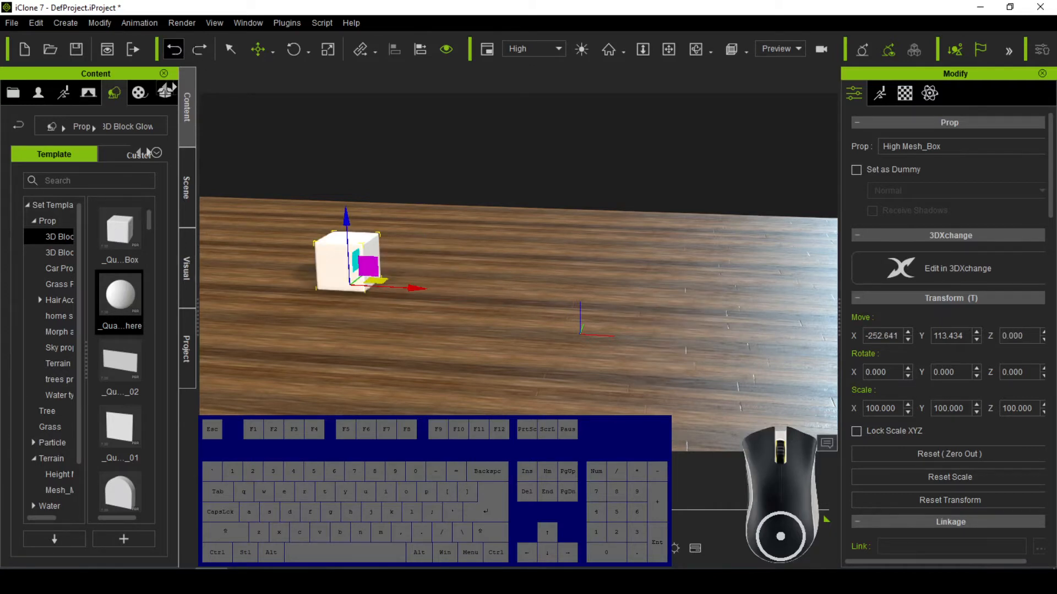
click(199, 49)
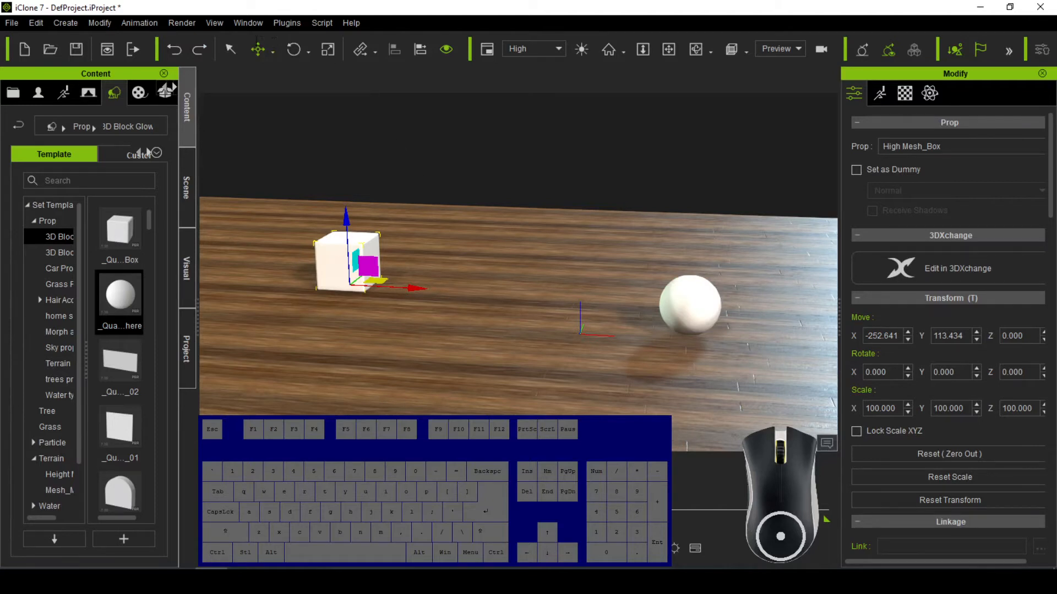
Step: Switch from the Move tool to the Select tool with the box still selected
key(q)
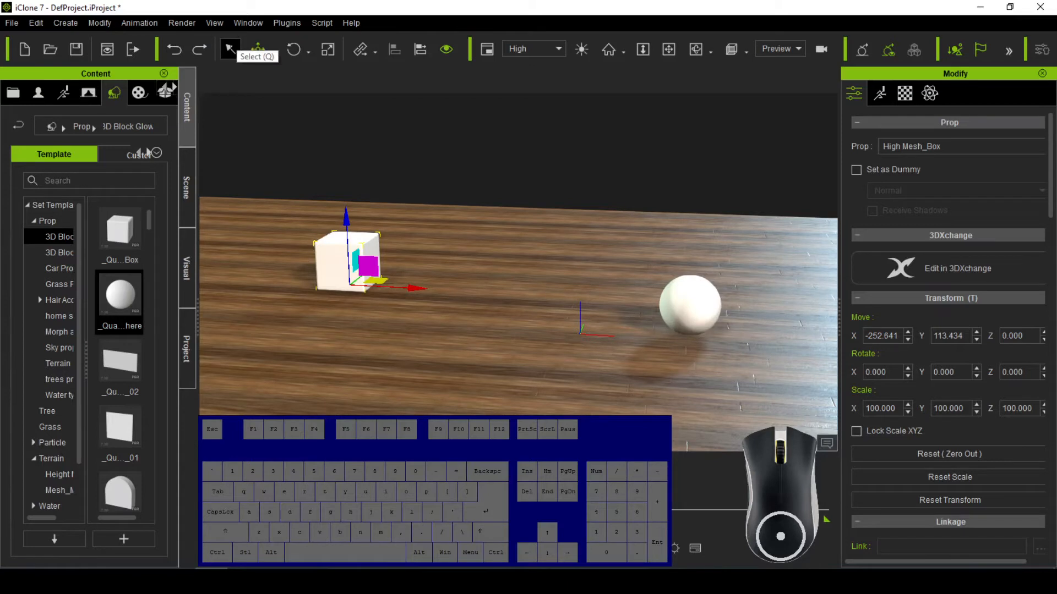
click(230, 50)
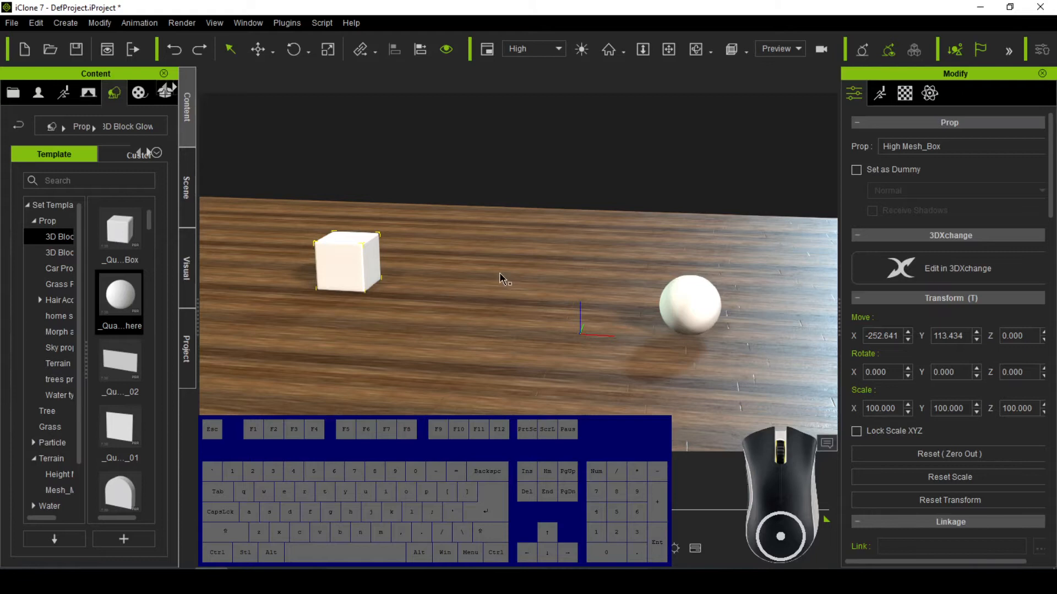
Step: Select the box, switch the selection to the sphere, and add the box, removing it and adding it back once
click(356, 262)
click(688, 309)
key(ctrl)
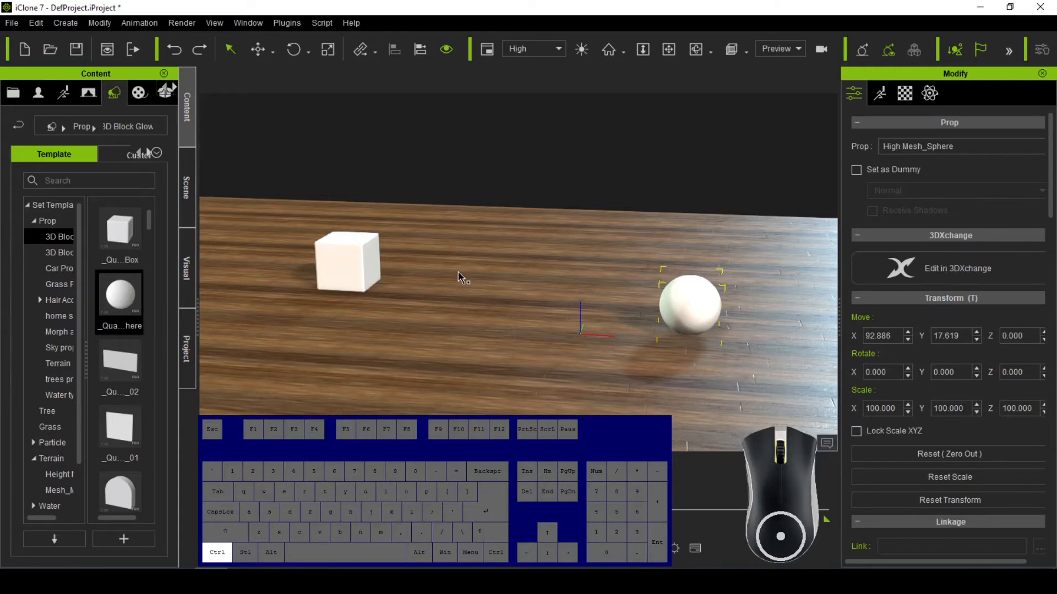
ctrl+click(359, 262)
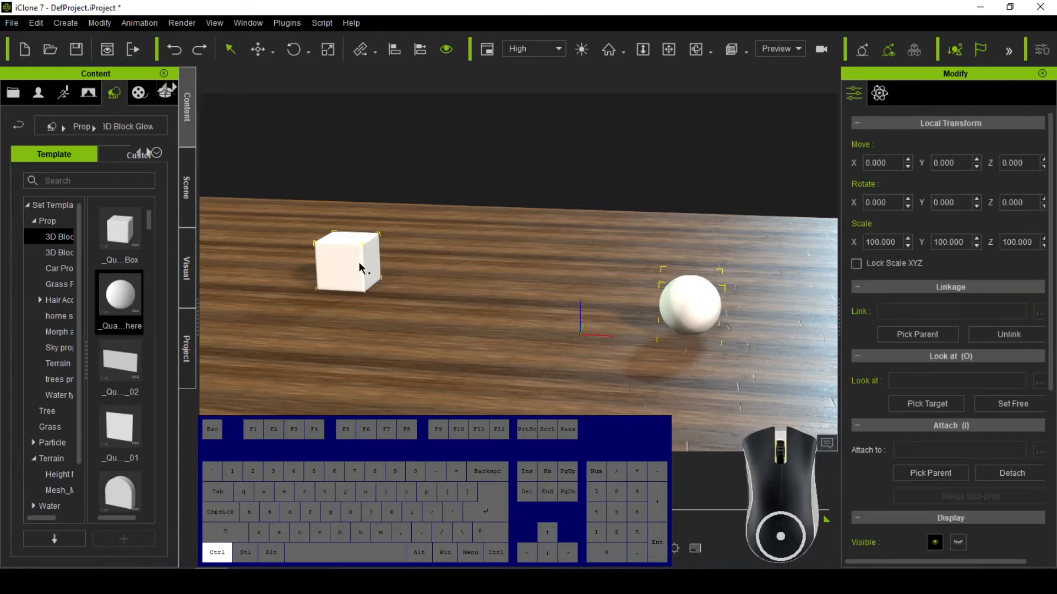
ctrl+click(359, 262)
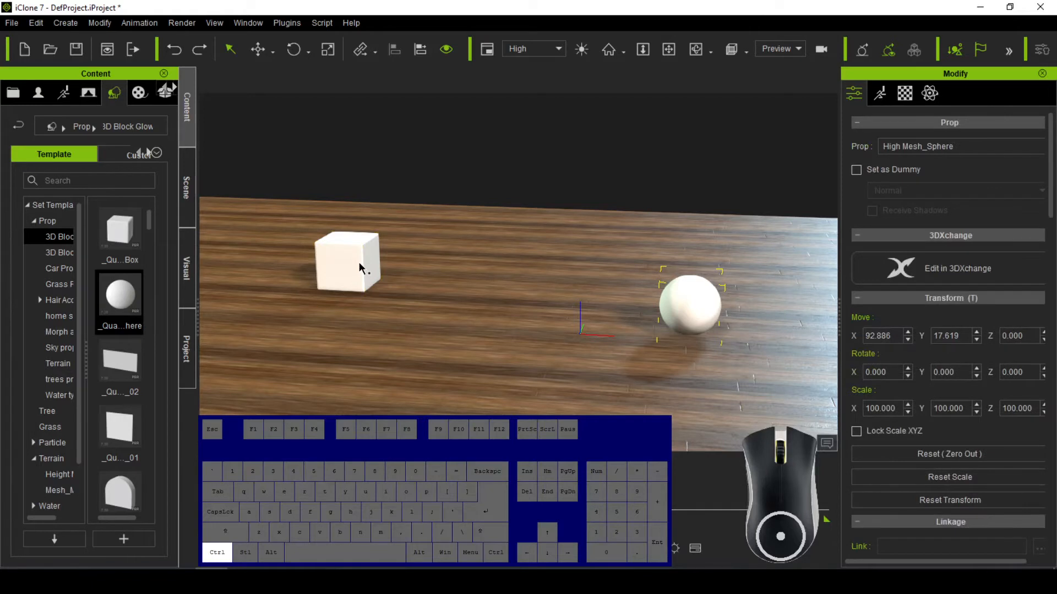
ctrl+click(359, 262)
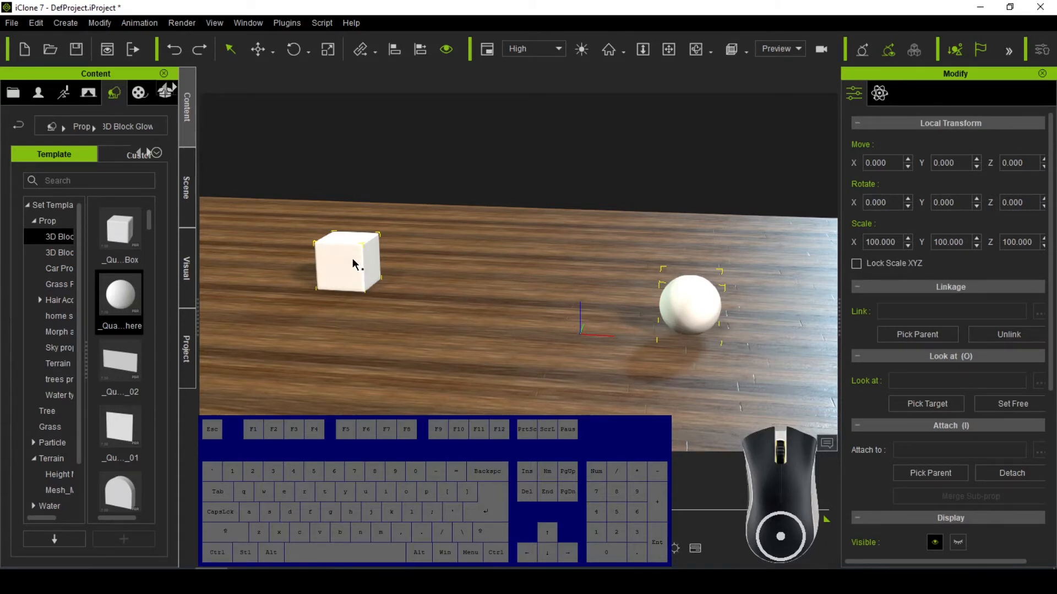
Step: Select only the floor, and replace that selection with the box and sphere by enclosing both in a selection rectangle
click(485, 241)
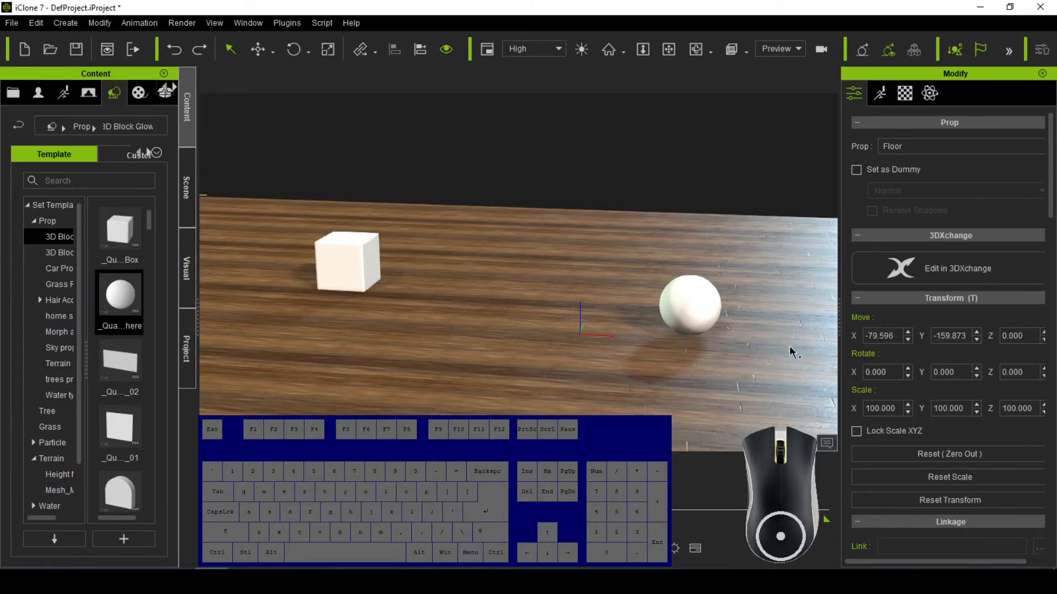
drag(789, 351, 231, 225)
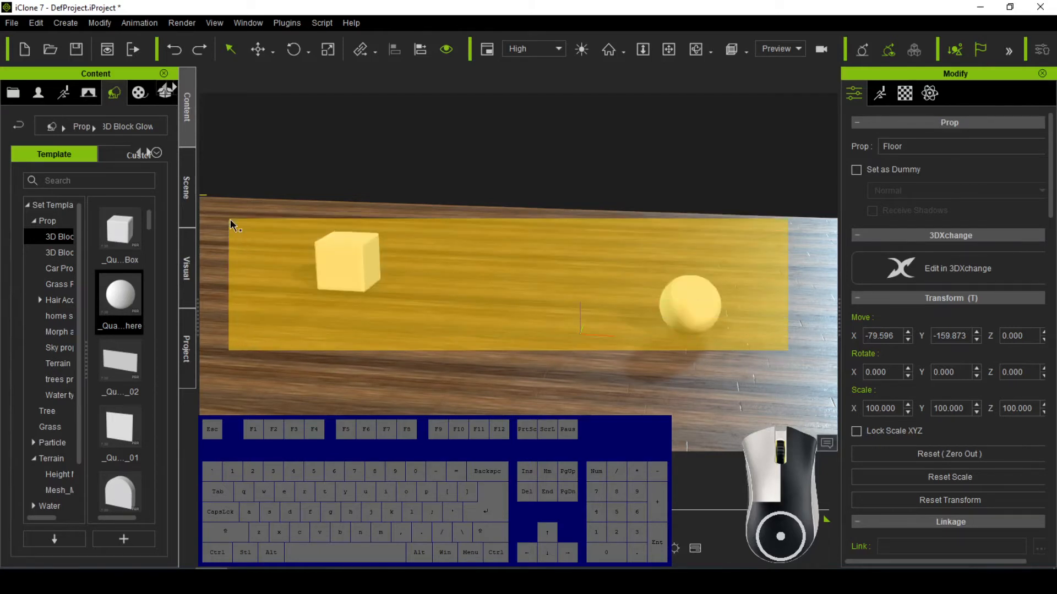
drag(230, 219, 230, 219)
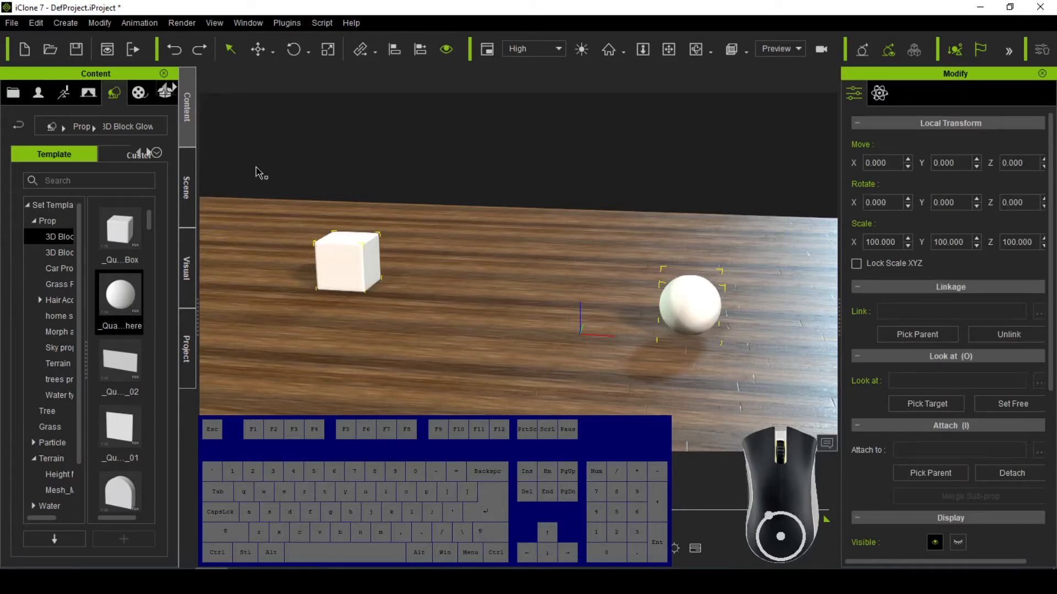
Step: Move the box and sphere together a short way using the Move tool, and undo that move
click(258, 51)
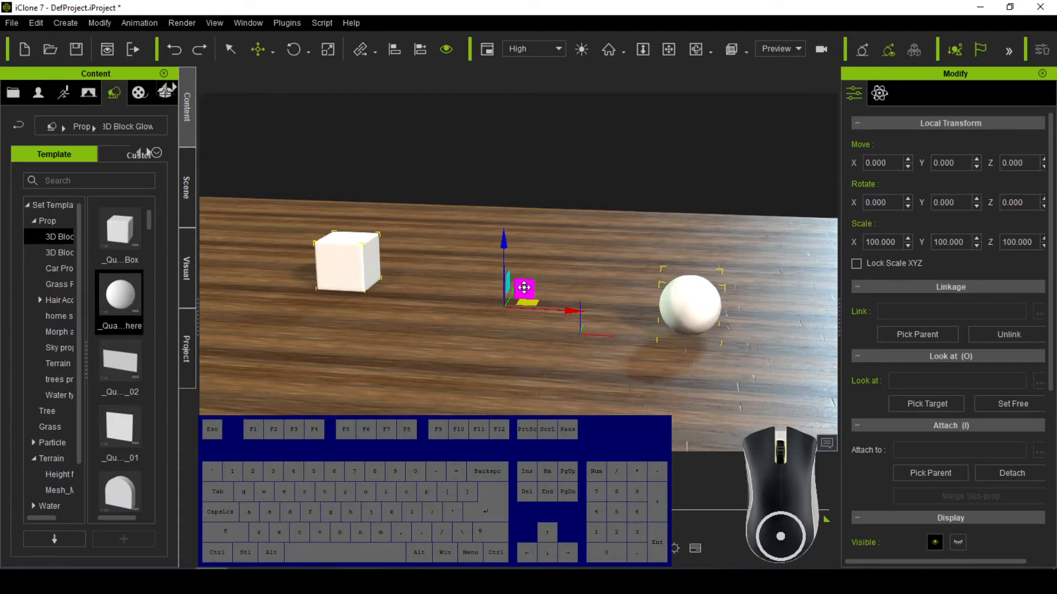
drag(524, 287, 535, 254)
key(ctrl+z)
Step: Select only the box, set the Move tool to World Move, and slide the box toward the sphere to X -100, Y 100
click(346, 260)
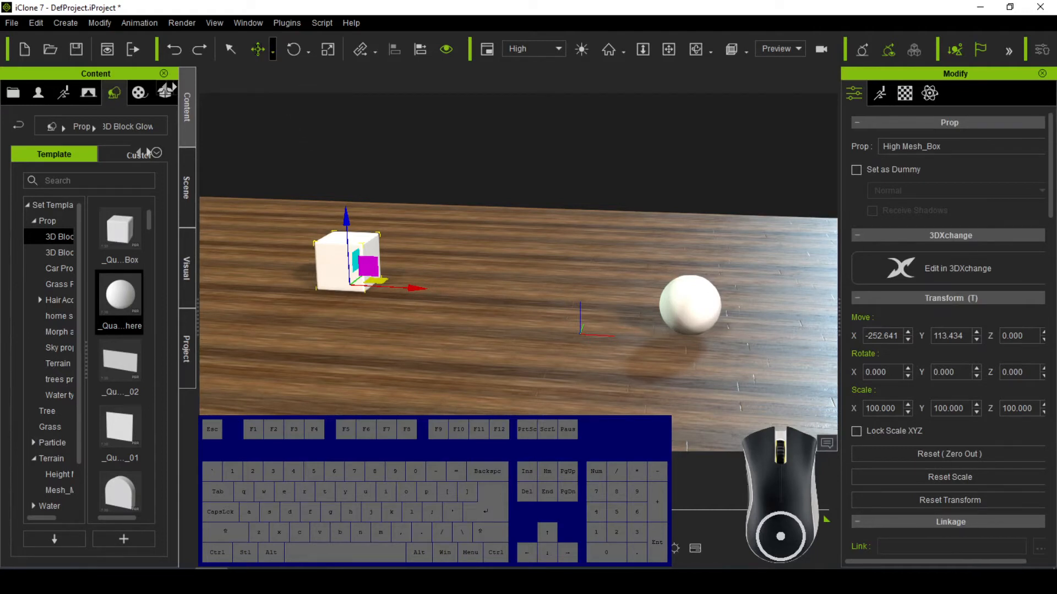
click(272, 51)
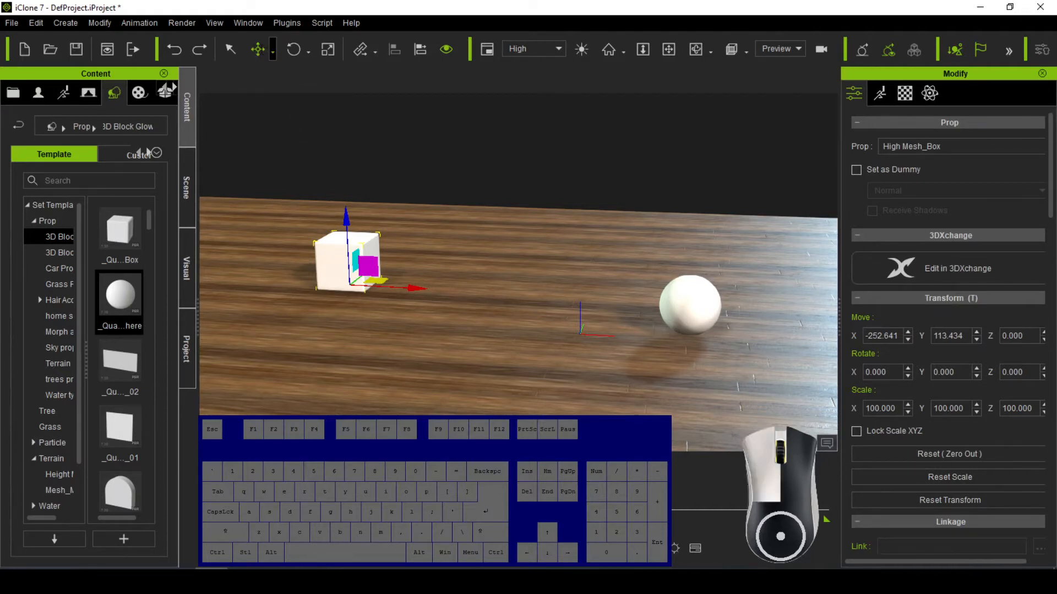
click(272, 50)
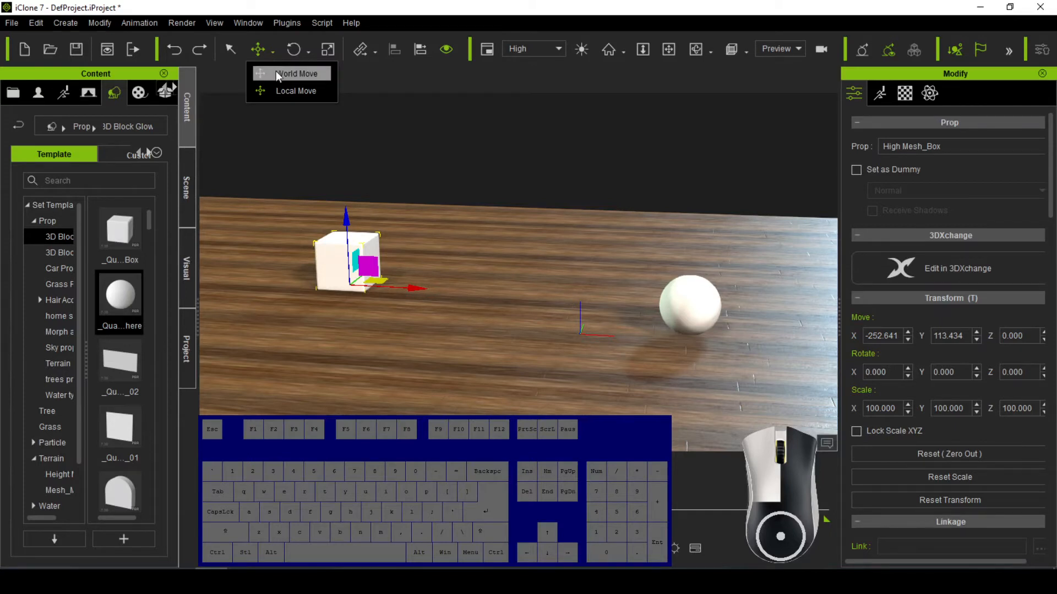
click(276, 73)
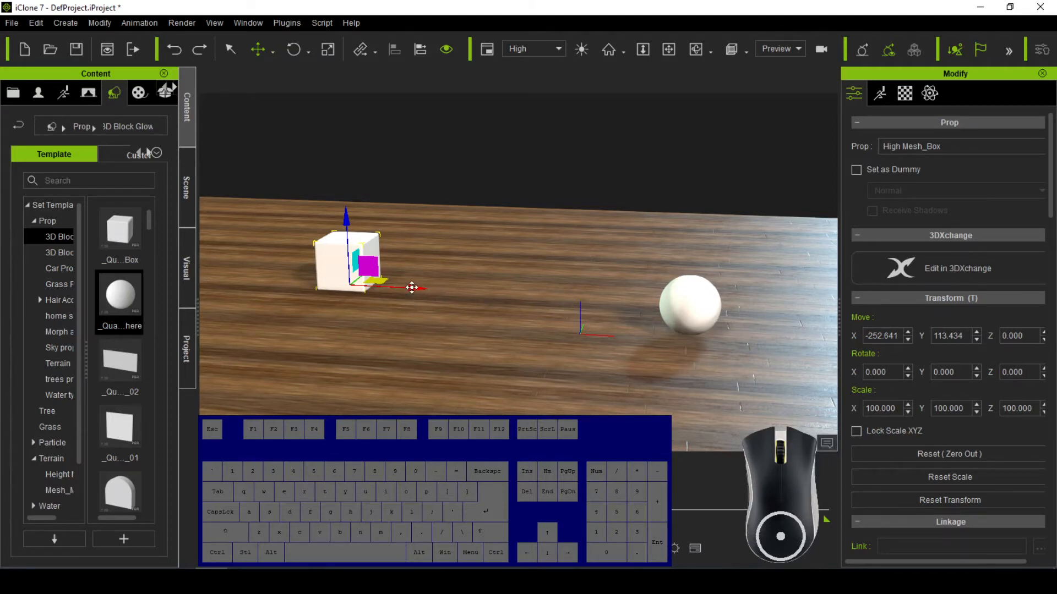
drag(414, 287, 520, 304)
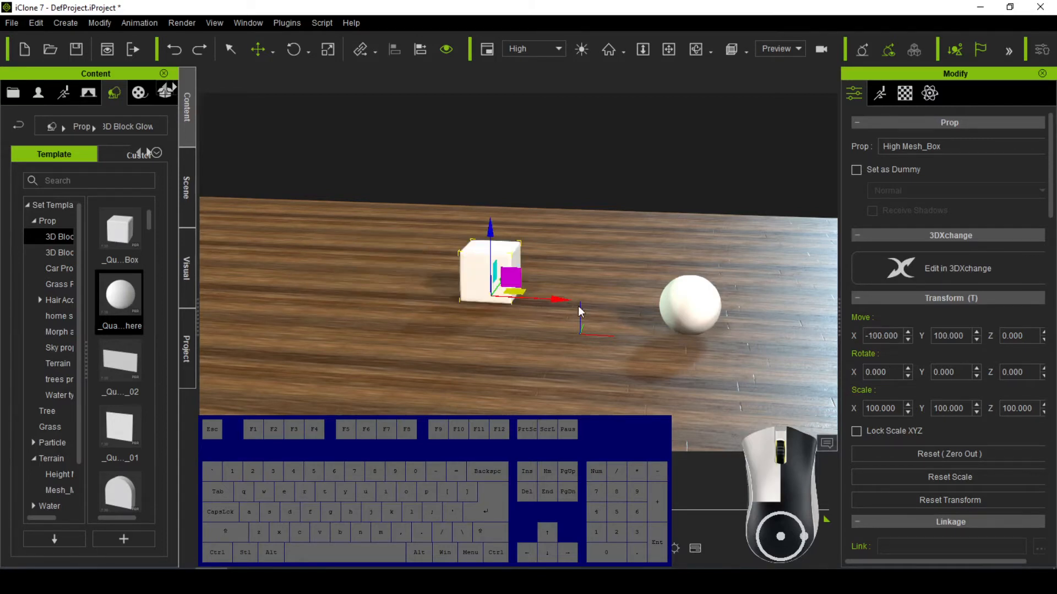
drag(590, 305, 589, 306)
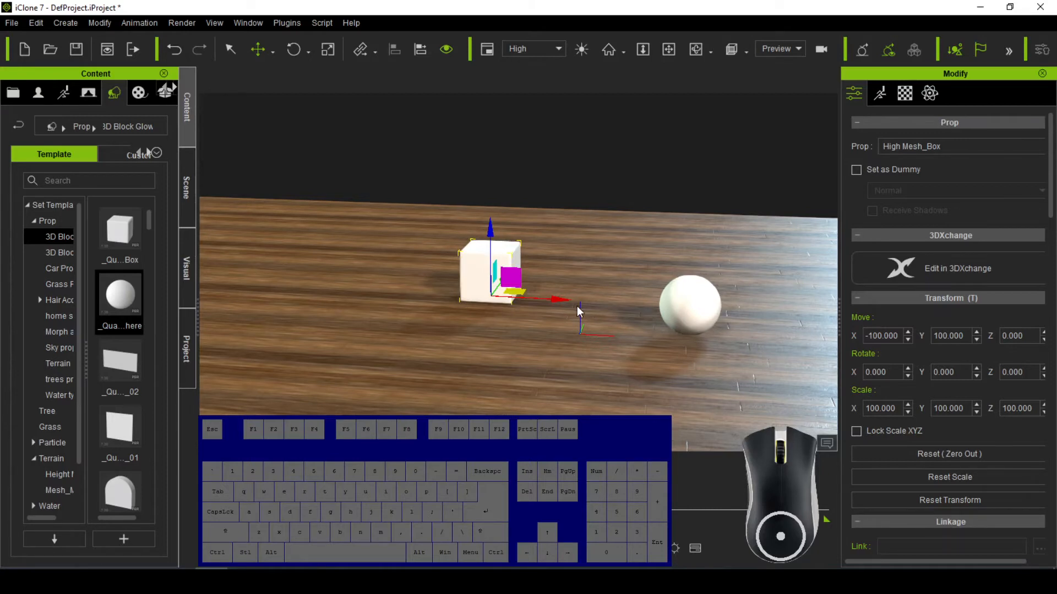
Step: Show the scene grid and move the box along the X axis away from the sphere to X -300
key(ctrl)
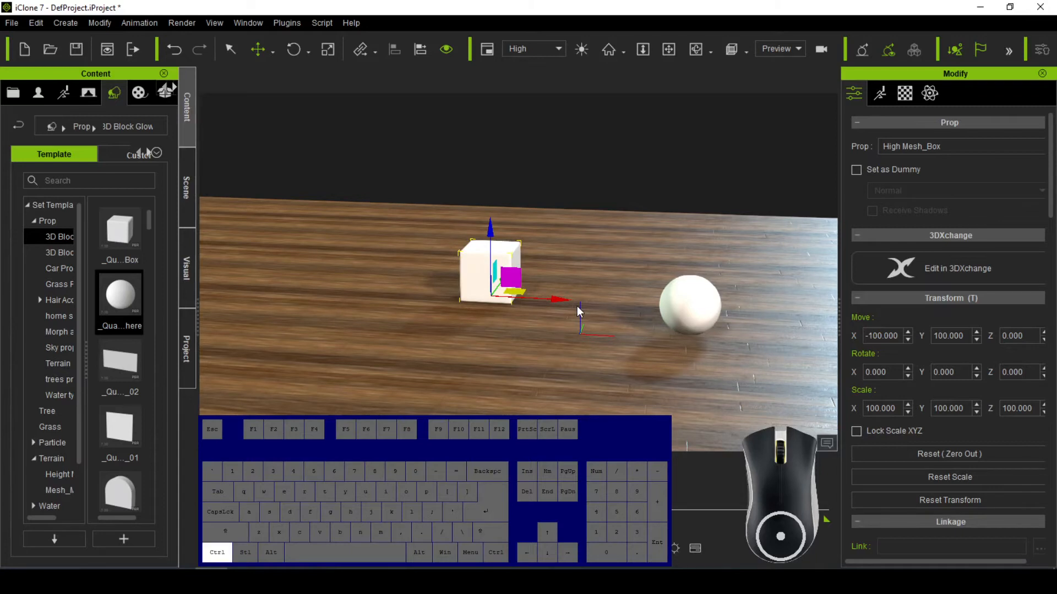
key(ctrl+g)
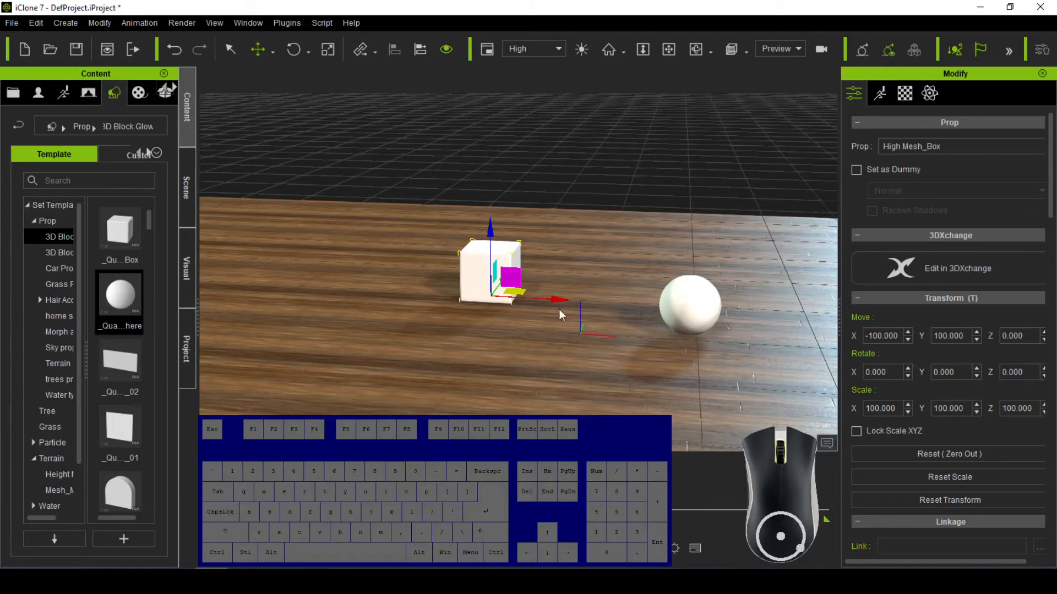
drag(560, 300, 363, 279)
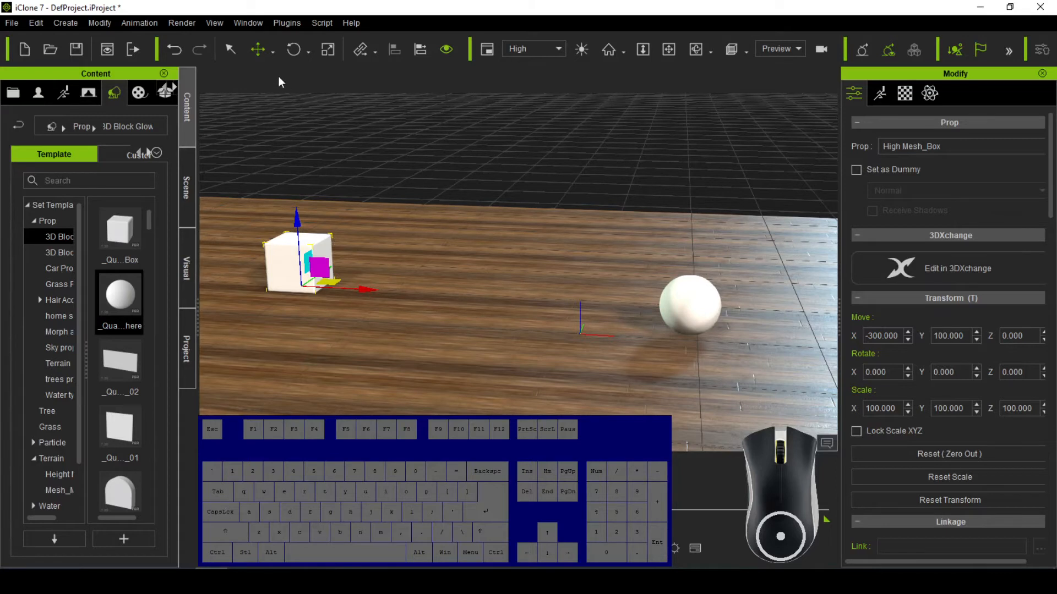
Step: Change the Move tool to Local Move and slide the box along its X axis to about X -158.7
click(272, 52)
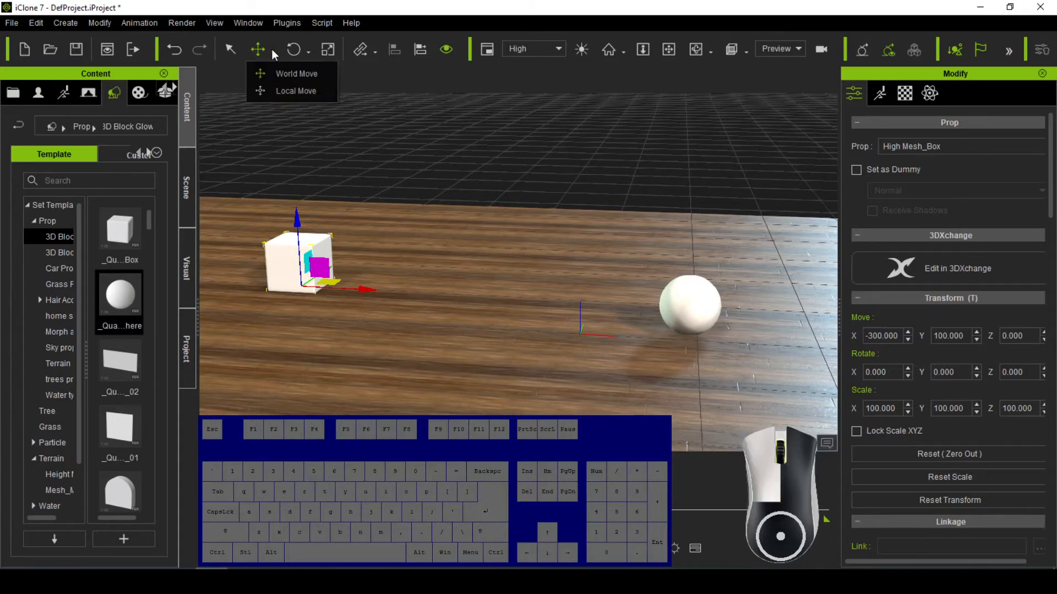
click(281, 91)
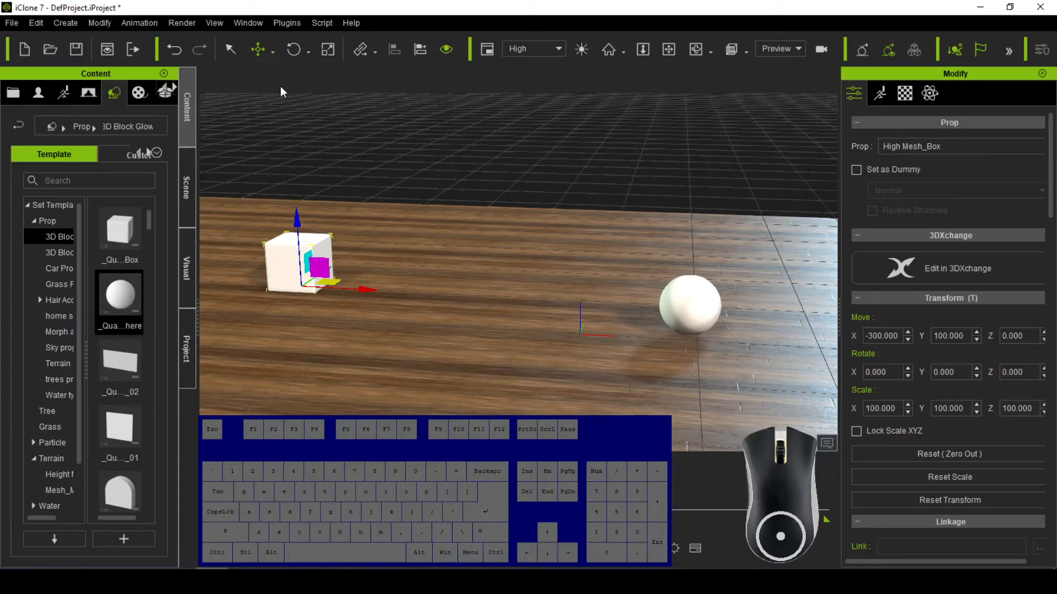
drag(370, 290, 493, 297)
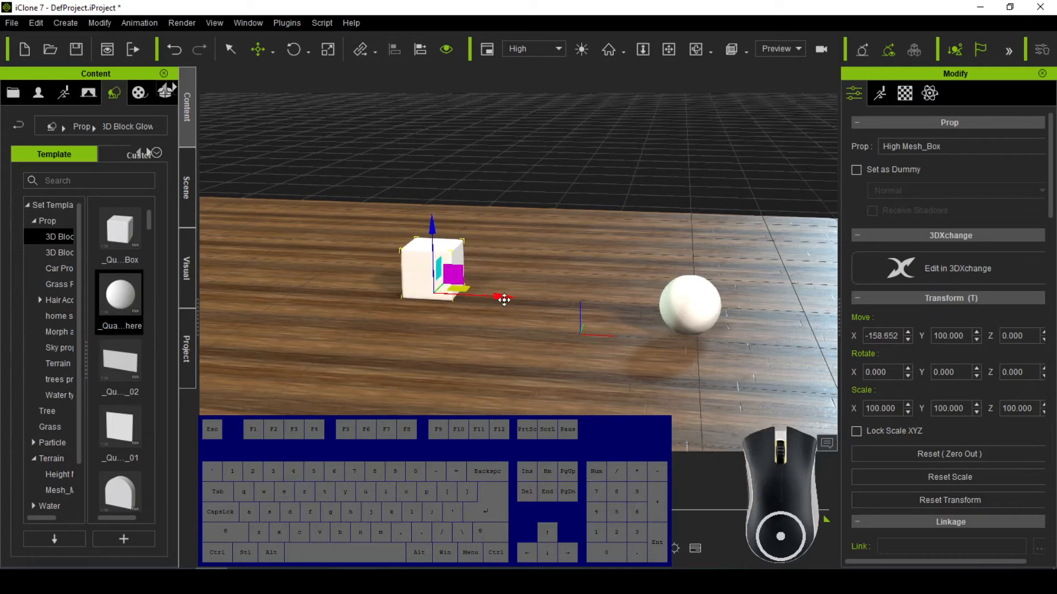
Step: Raise and lower the box above the floor along its vertical axis, and set its Z position to exactly 50
drag(430, 226, 430, 159)
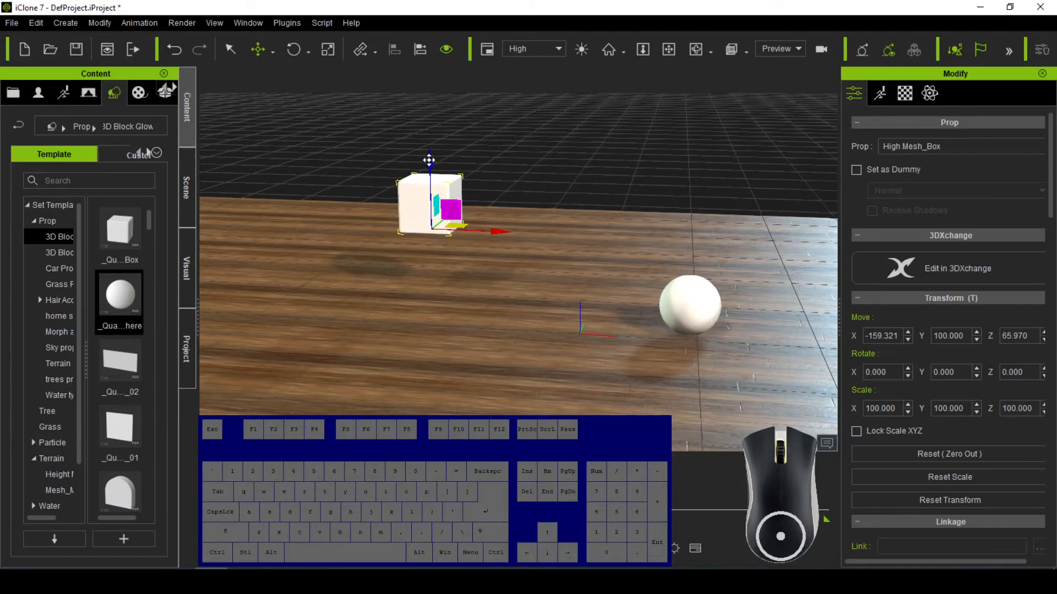
drag(429, 160, 430, 182)
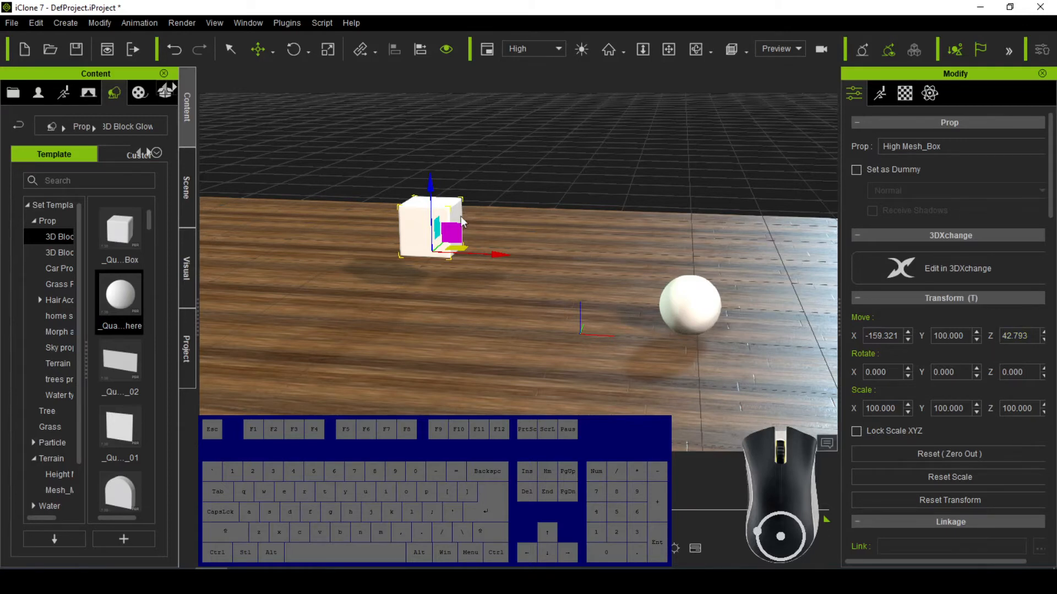
mouse_move(430, 189)
mouse_down()
mouse_move(430, 210)
mouse_move(430, 179)
mouse_up()
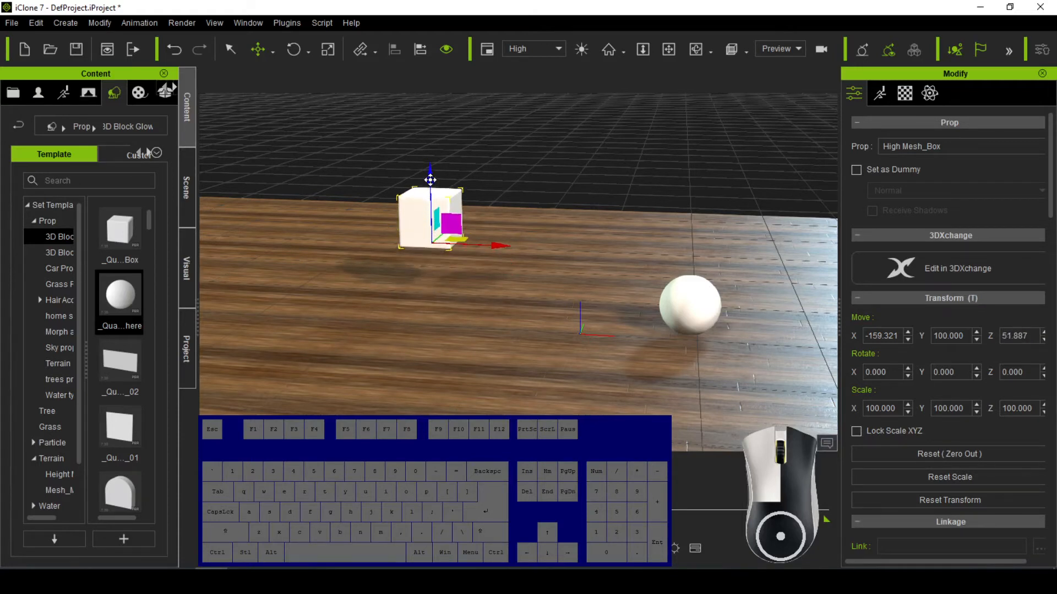
drag(430, 180, 430, 188)
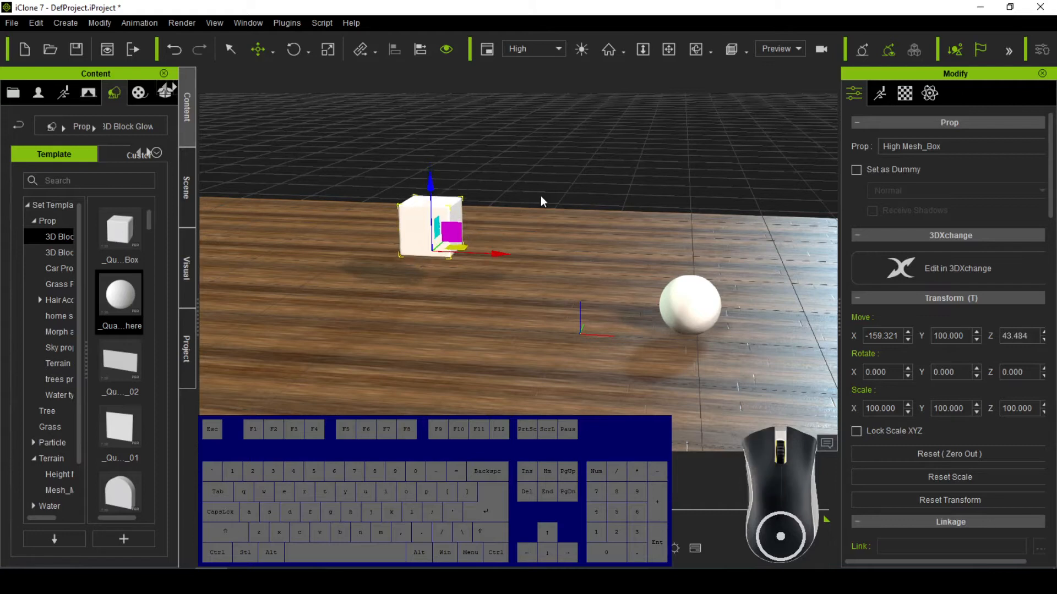
drag(1028, 337, 986, 344)
text(50)
key(Return)
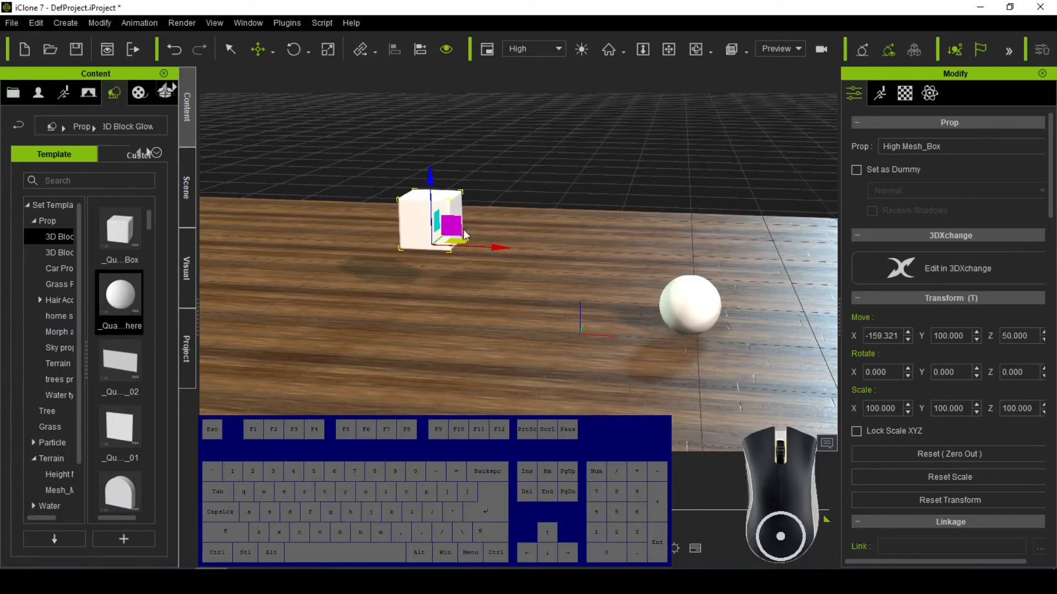
Step: Nudge the box to about X -162, and move it in the YZ plane to about Y 222.4, Z 11.8
mouse_move(500, 249)
mouse_down()
mouse_move(569, 263)
mouse_move(495, 250)
mouse_up()
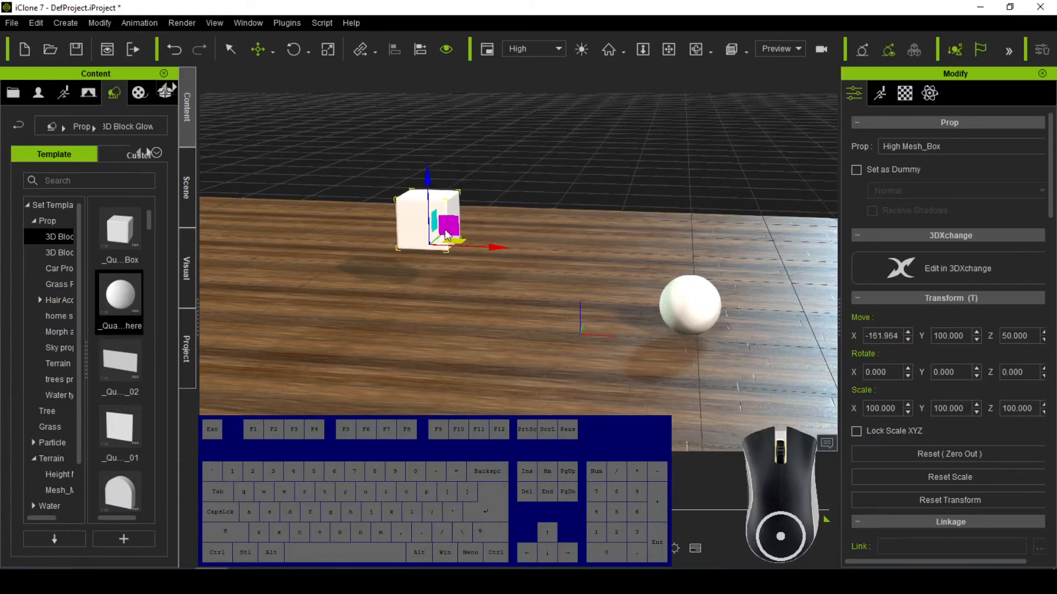
drag(435, 220, 468, 203)
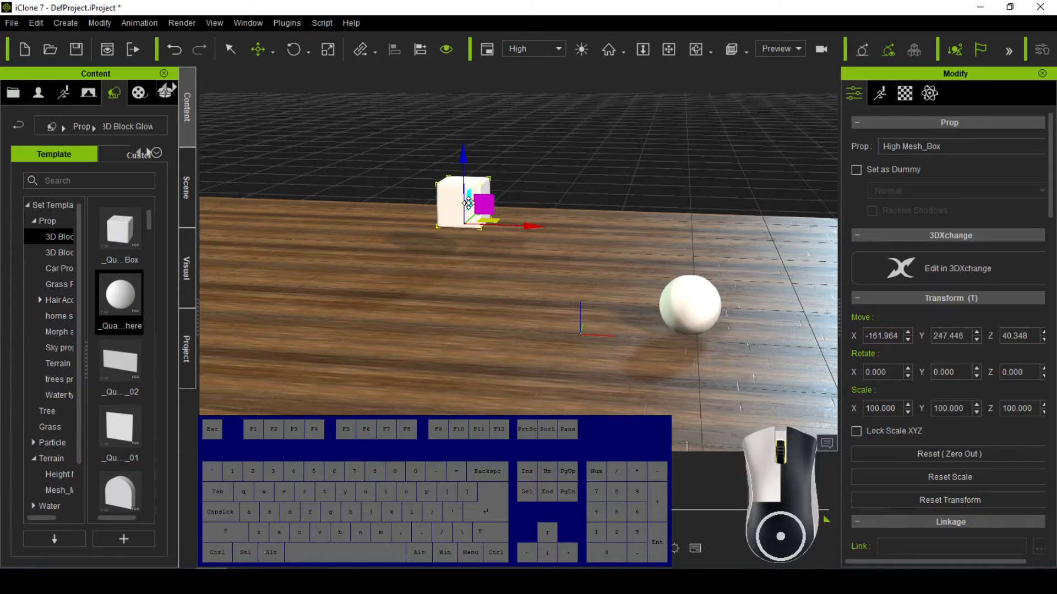
drag(468, 203, 488, 210)
mouse_move(458, 232)
mouse_down()
mouse_move(431, 257)
mouse_move(448, 219)
mouse_move(474, 213)
mouse_move(476, 237)
mouse_up()
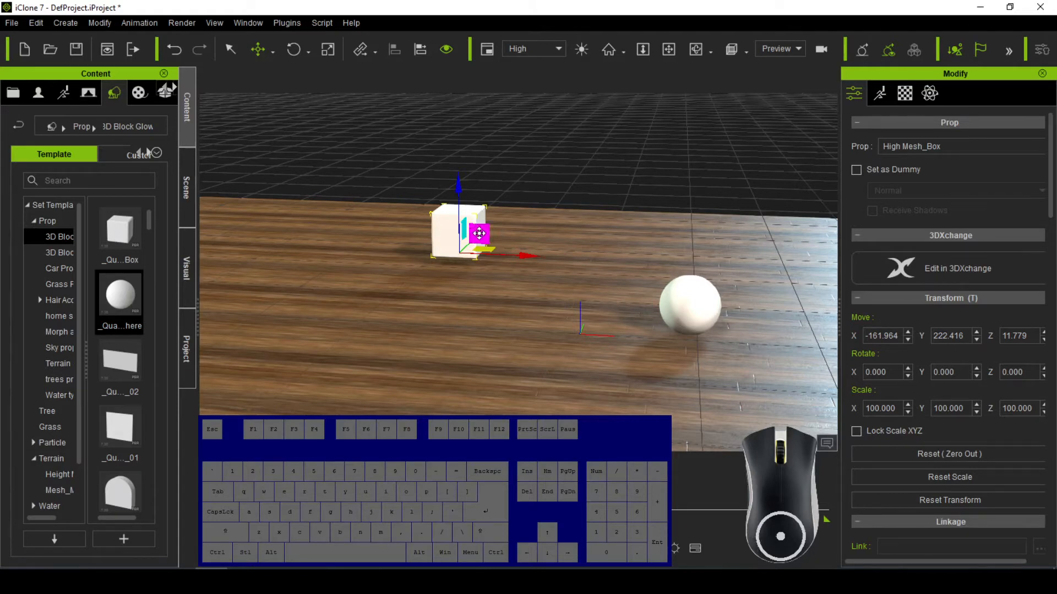
Step: Move the box in the XZ plane to a height of about Z 67.5, and slide it along X to about X 12.5
drag(479, 234, 438, 249)
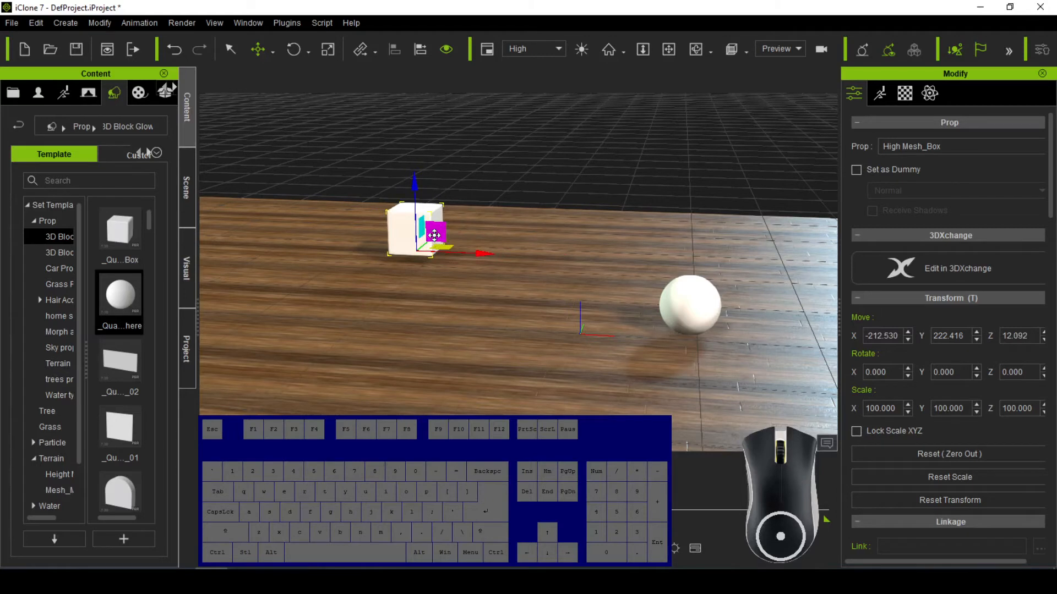
drag(436, 231, 546, 190)
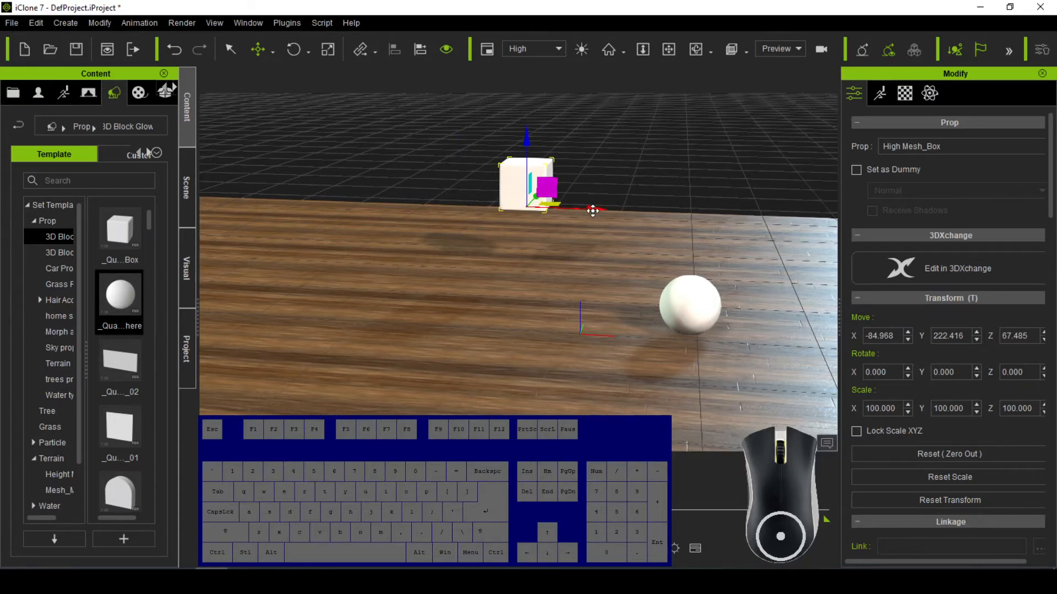
drag(593, 211, 431, 192)
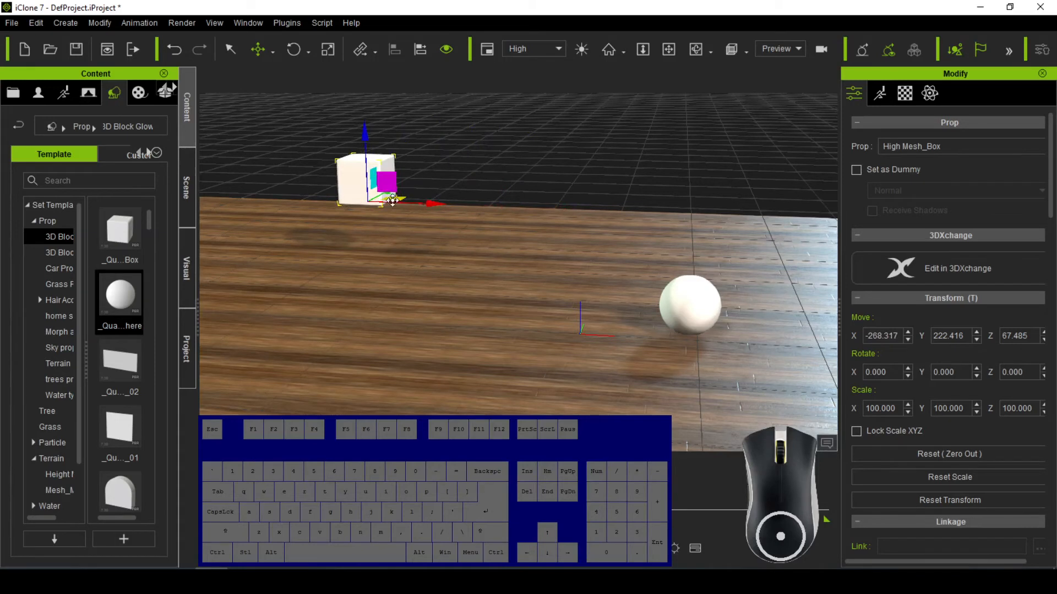
drag(432, 205, 523, 234)
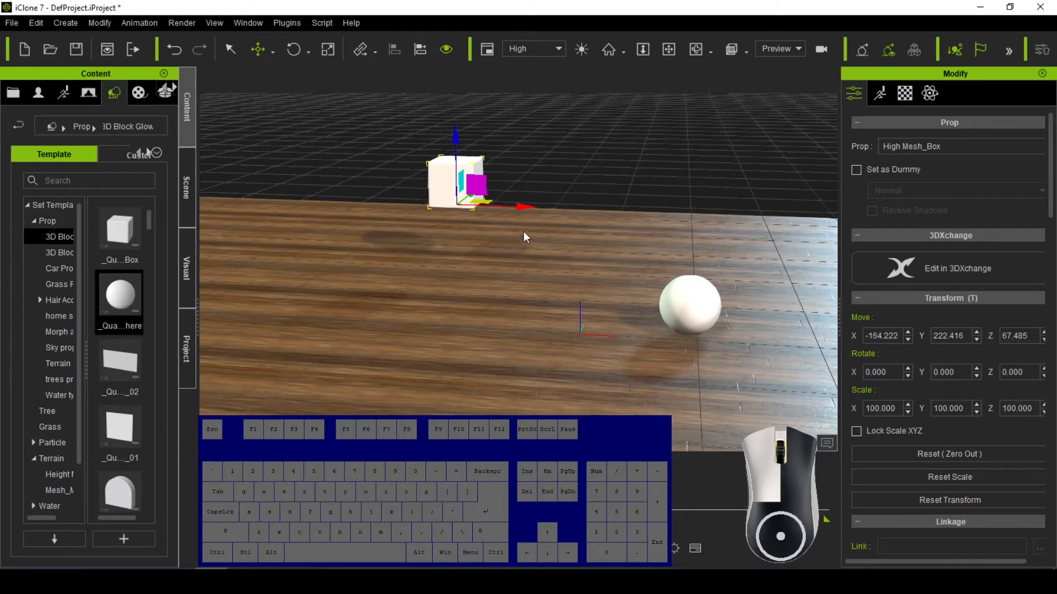
drag(529, 205, 537, 208)
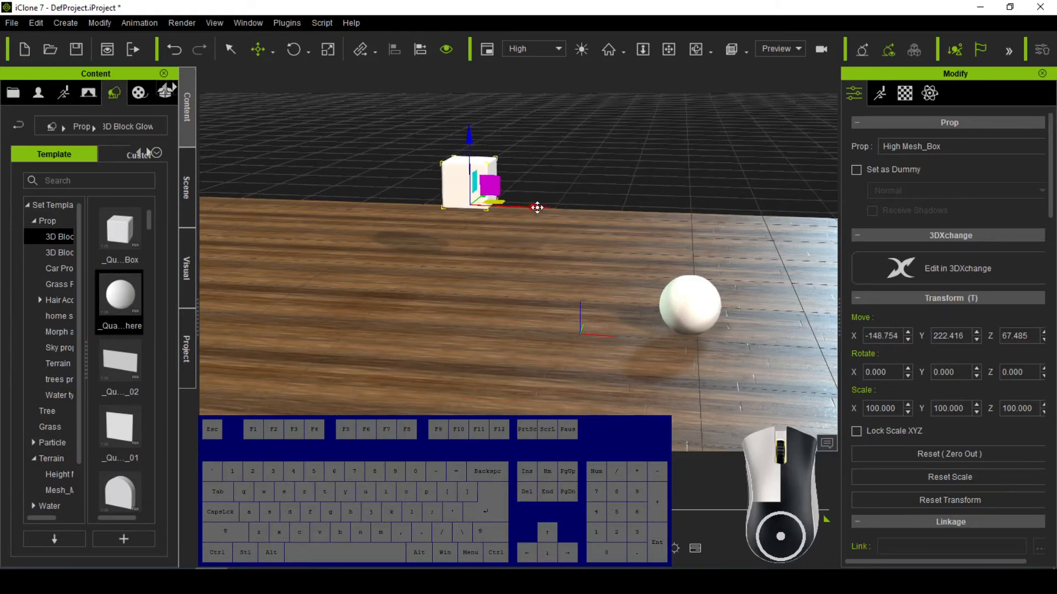
drag(537, 207, 686, 217)
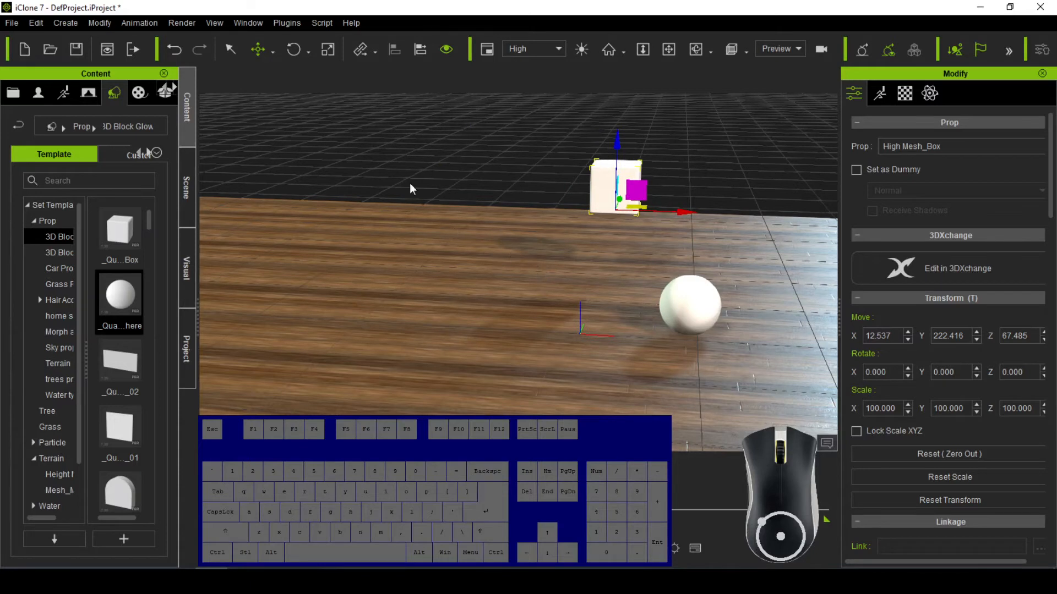
Step: Activate Parent Rotate and turn the box about its vertical axis to about Z 89.1, and tilt it to about Y 11
click(294, 49)
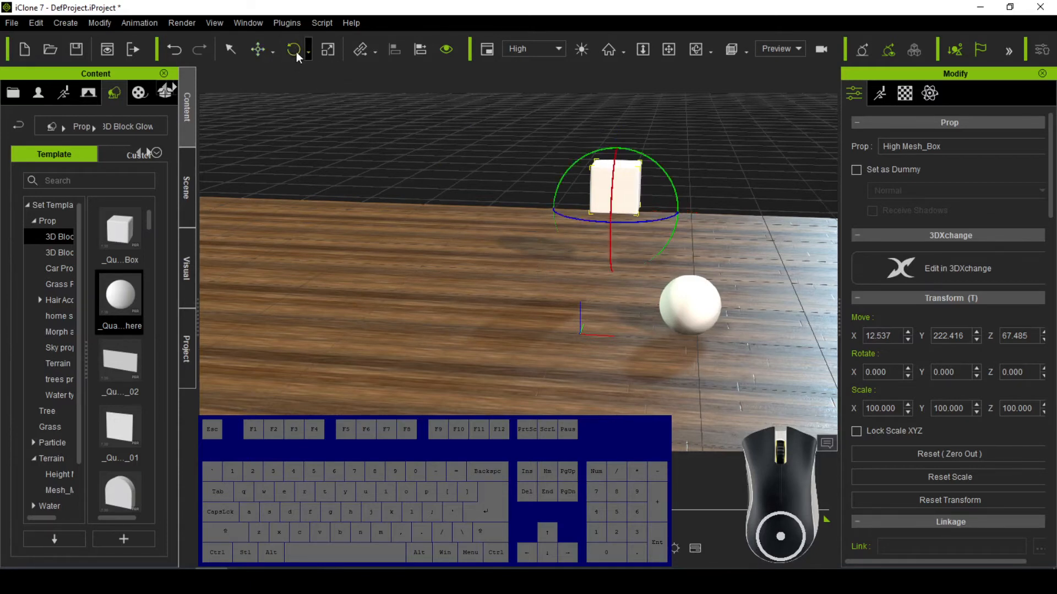
click(306, 49)
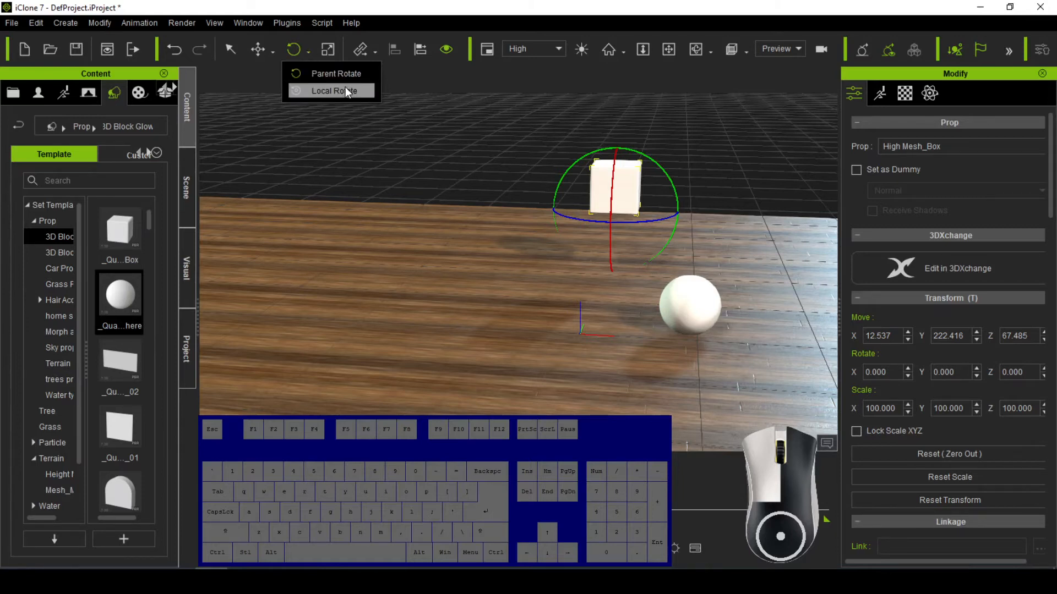
click(345, 73)
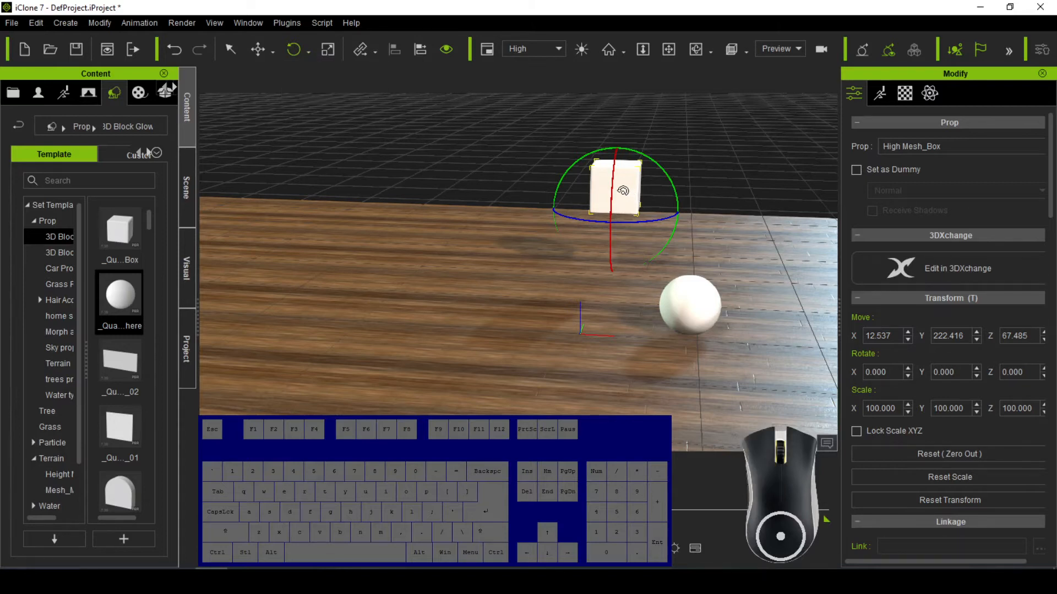
key(f)
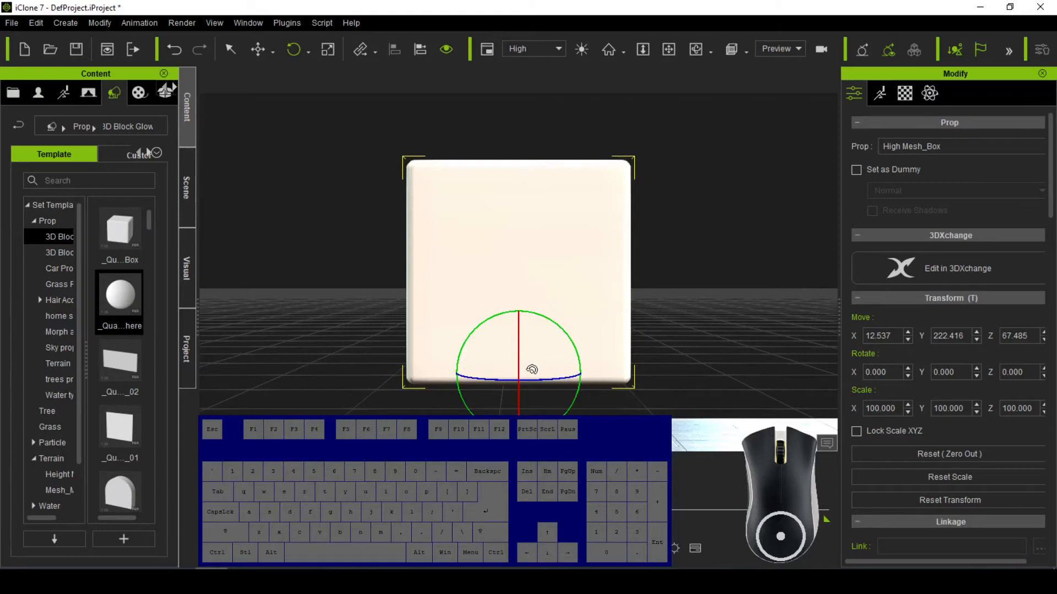
drag(509, 381, 565, 385)
mouse_move(517, 355)
mouse_down()
mouse_move(518, 325)
mouse_move(518, 348)
mouse_up()
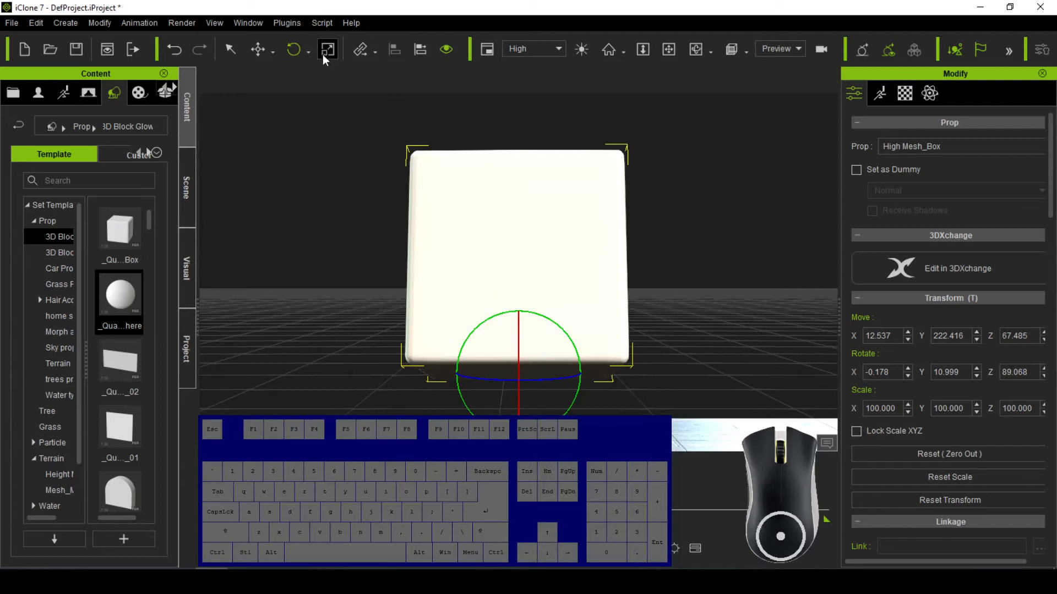
Step: Change to Local Rotate and rotate the box to about Y 74, and turn it to about X -348.1
drag(309, 51, 313, 88)
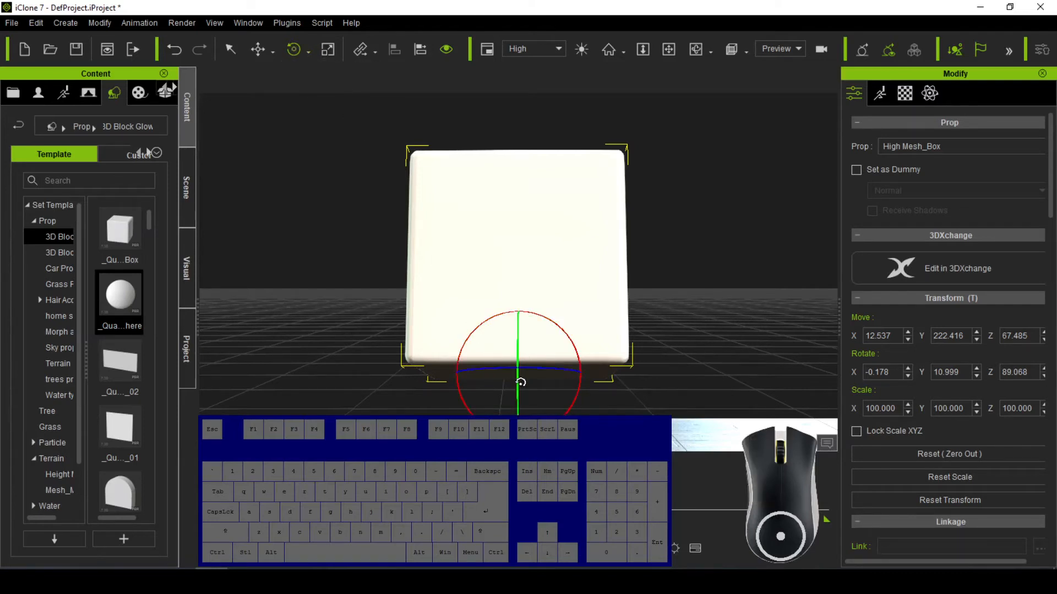
drag(522, 379, 527, 341)
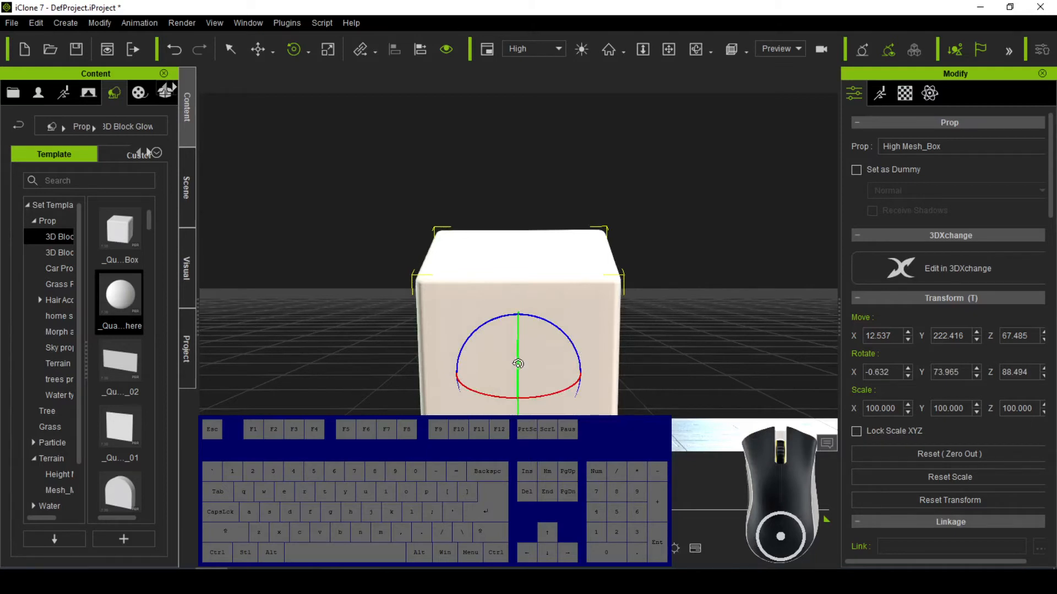
drag(540, 400, 576, 384)
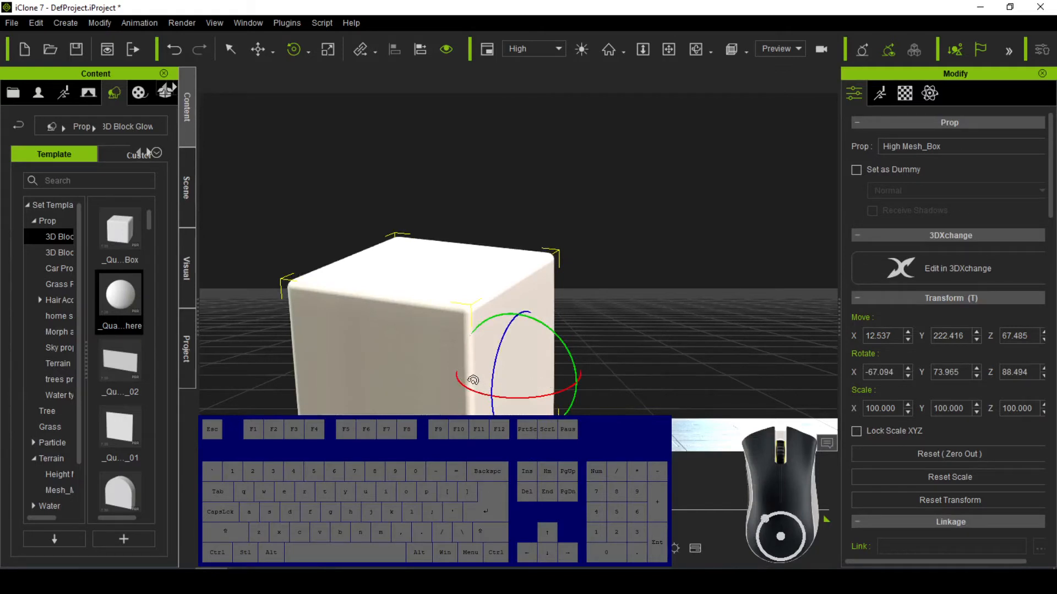
drag(519, 396, 712, 324)
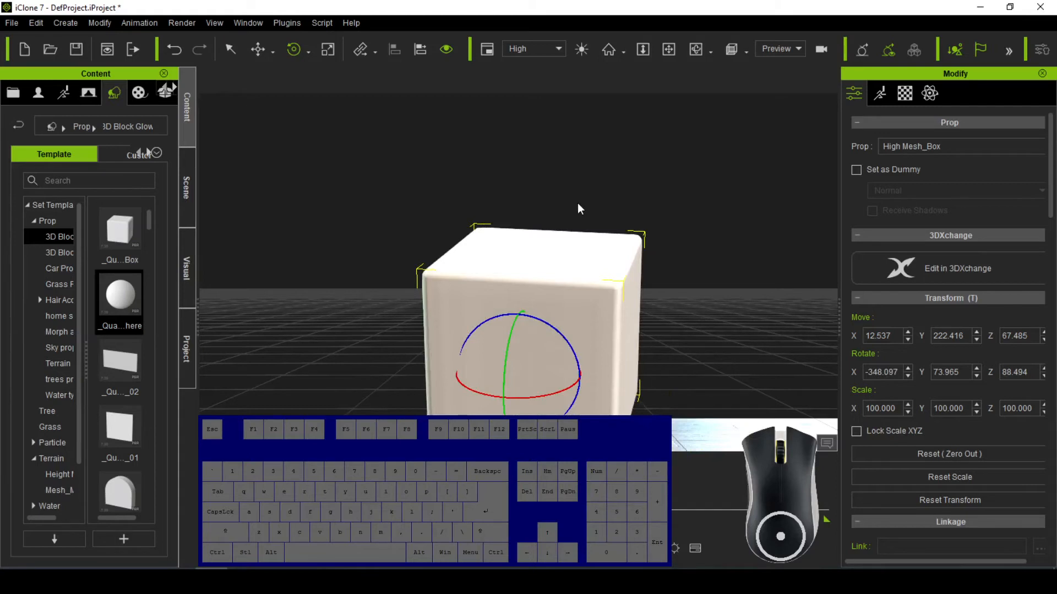
Step: Activate the Scale tool and shrink the box uniformly on all axes to about 57.8
click(329, 51)
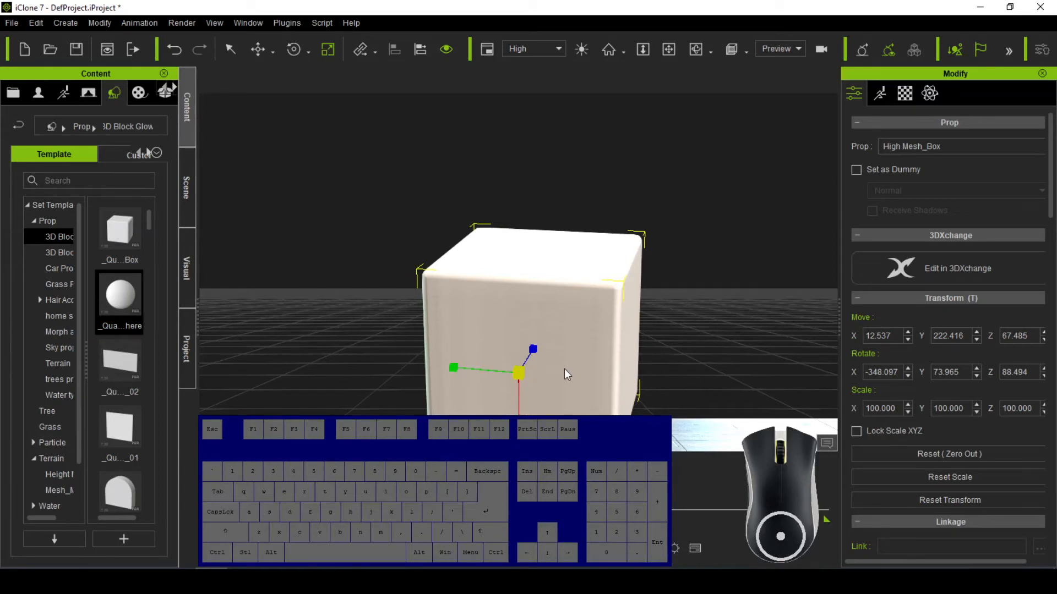
scroll(559, 360, down, 2)
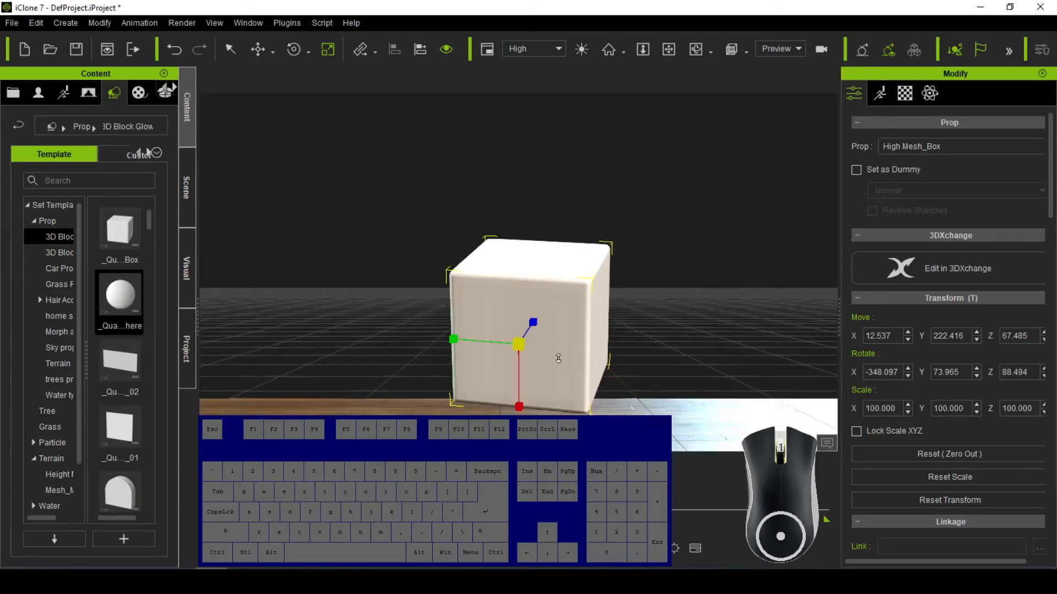
scroll(559, 358, up, 1)
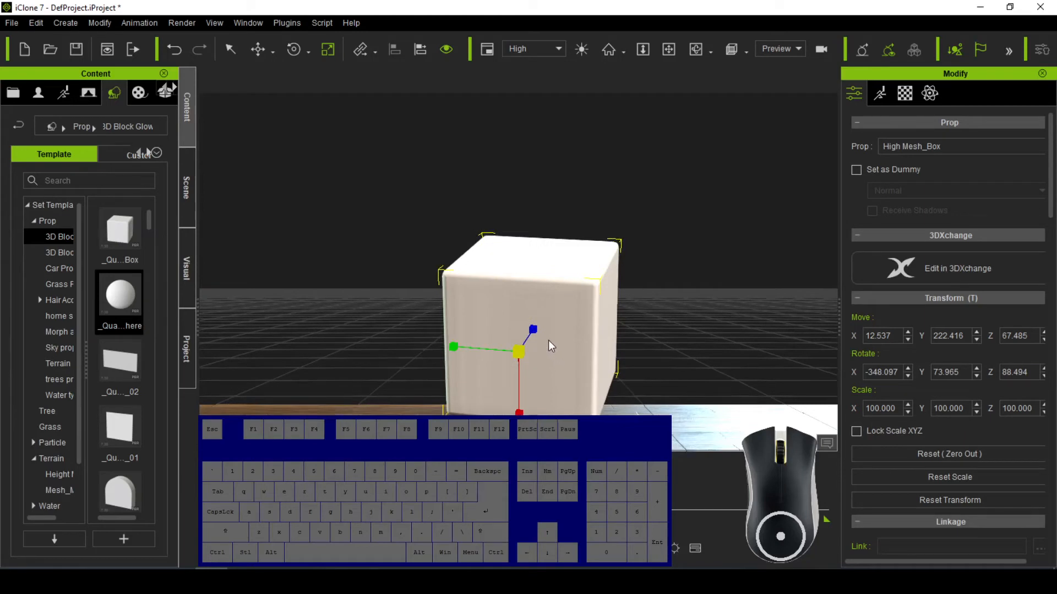
scroll(549, 341, down, 2)
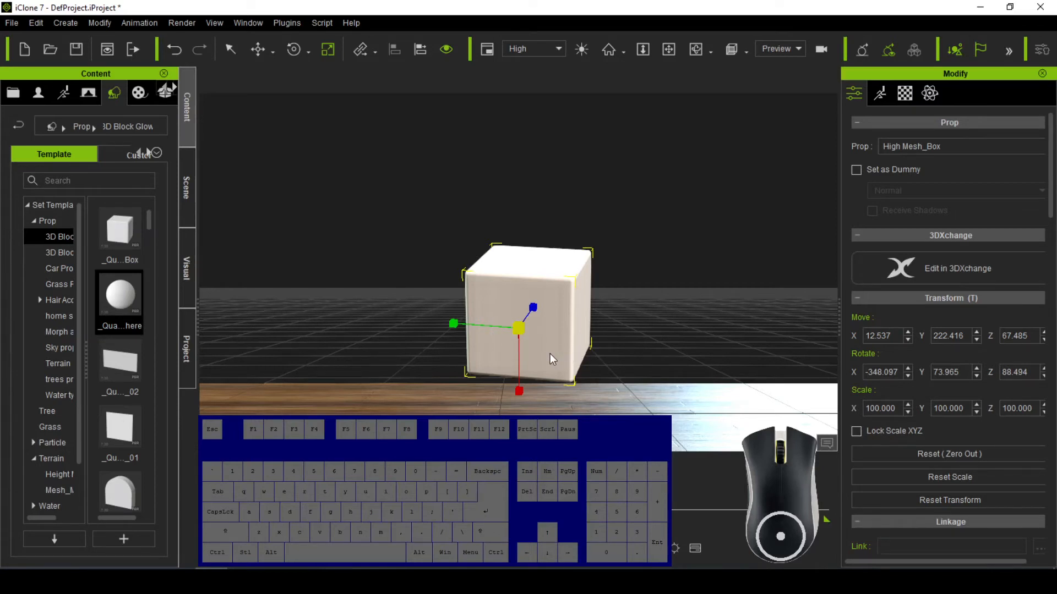
key(alt)
alt+right_drag(550, 354, 549, 353)
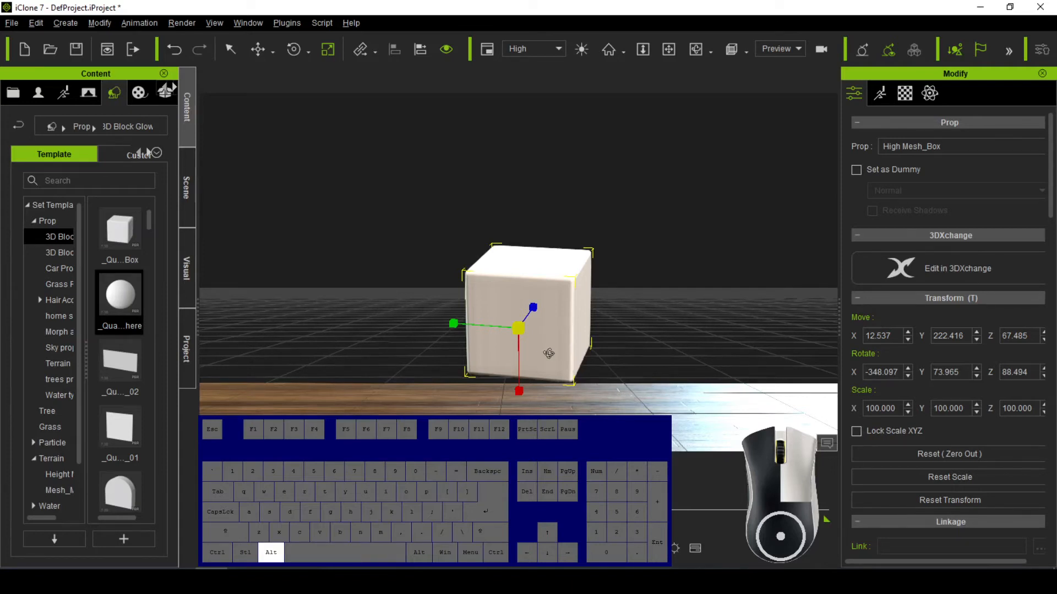
alt+right_drag(550, 354, 942, 328)
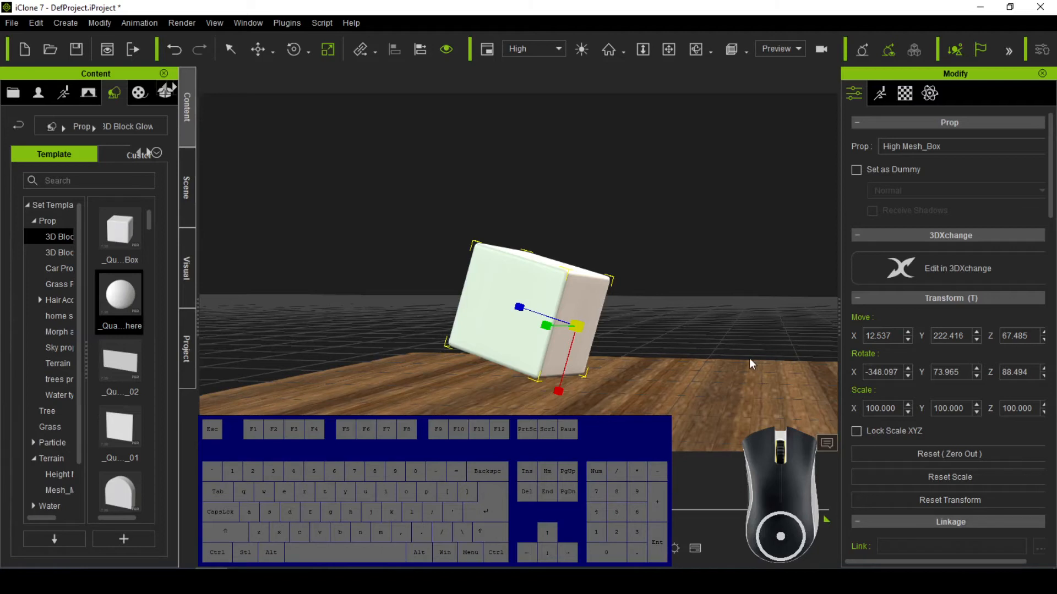
key(alt)
alt+drag(731, 361, 644, 354)
mouse_move(714, 379)
alt+mouse_down()
mouse_move(654, 370)
mouse_move(735, 382)
mouse_move(722, 378)
alt+mouse_up()
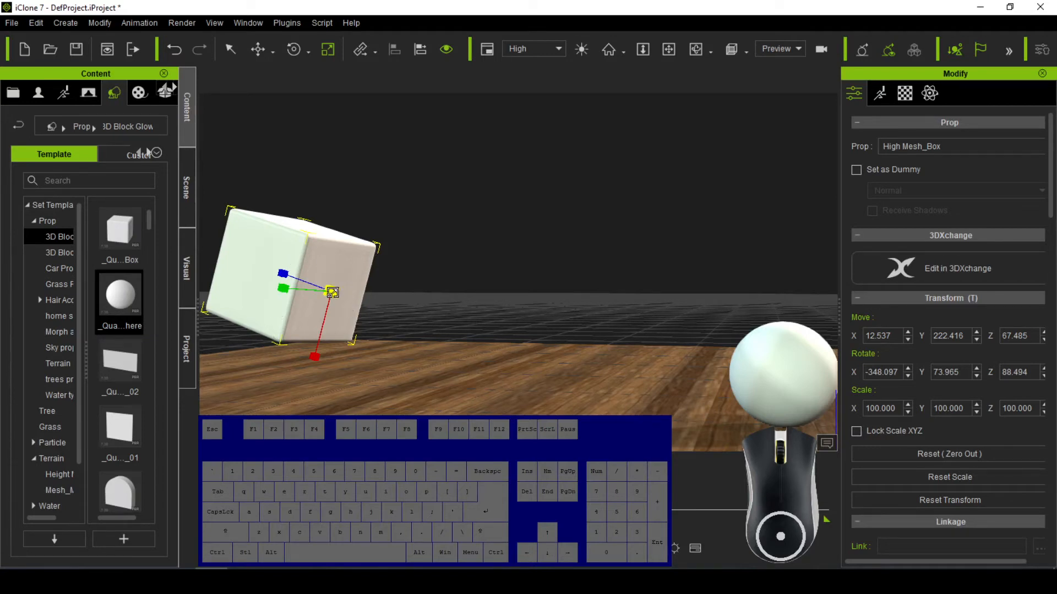
drag(332, 292, 369, 316)
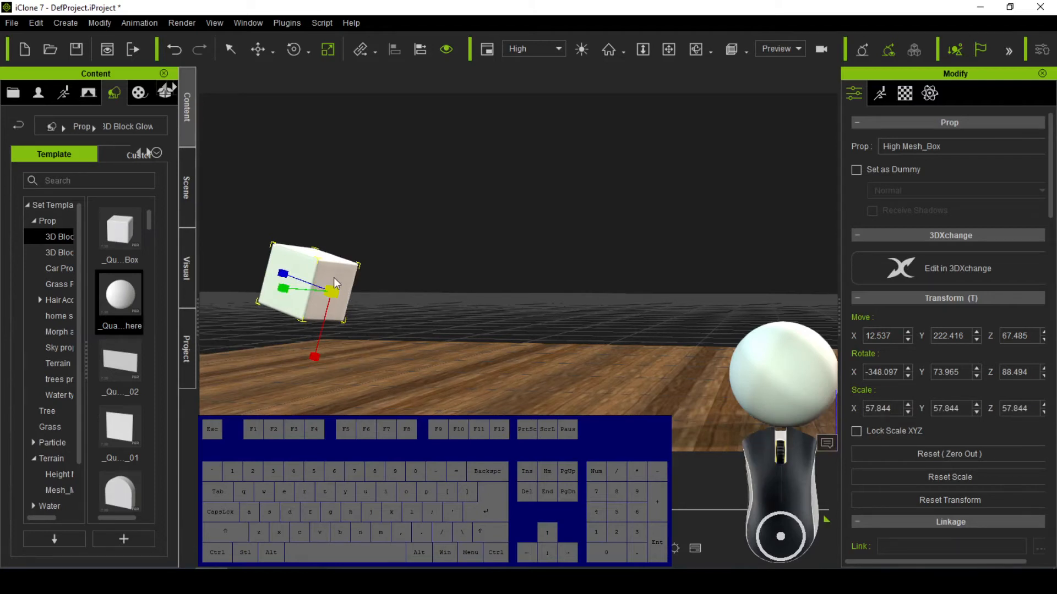
Step: Scale the box separately along each axis to about X 110.2, Y 13.9, Z 290.7, forming a flat panel
drag(312, 361, 306, 408)
drag(281, 288, 455, 329)
drag(283, 271, 210, 145)
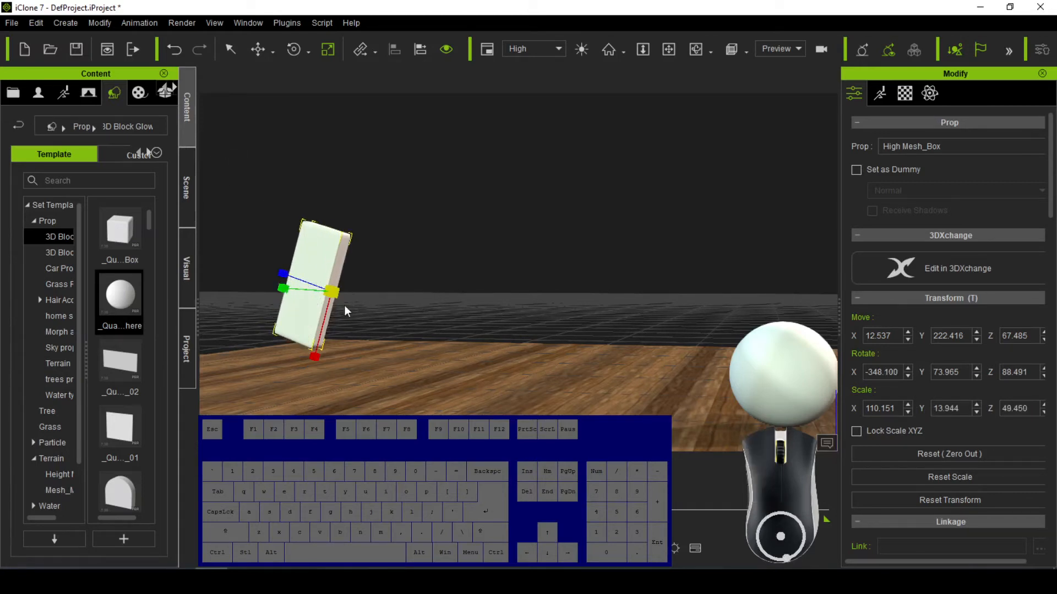
alt+right_drag(345, 325, 275, 282)
drag(274, 275, 724, 289)
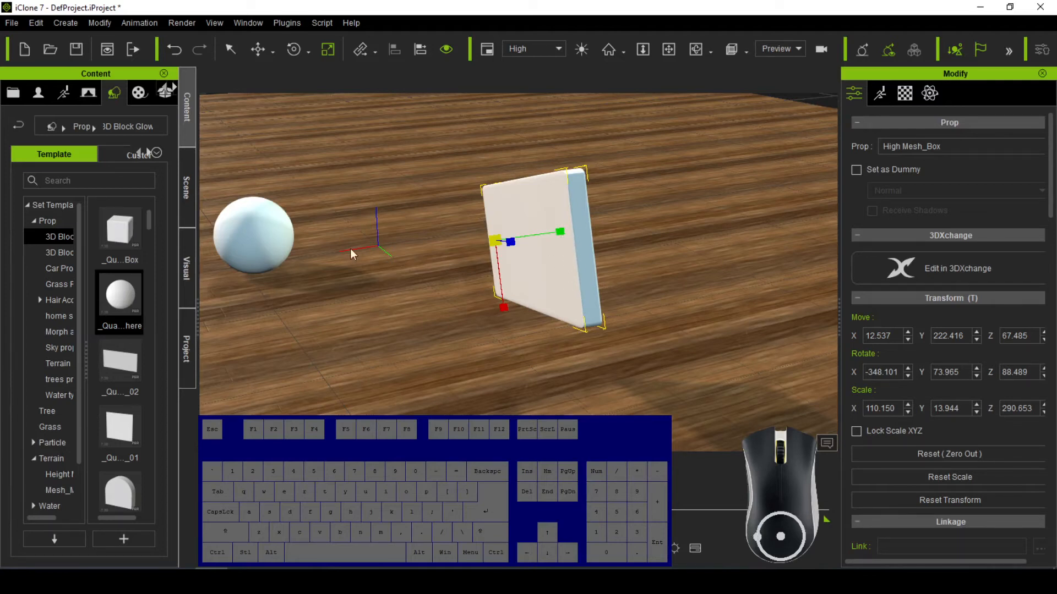
Step: Select the sphere, go to frame 300, and move it in the XZ plane to about X -281.7, Z 27.1
click(263, 237)
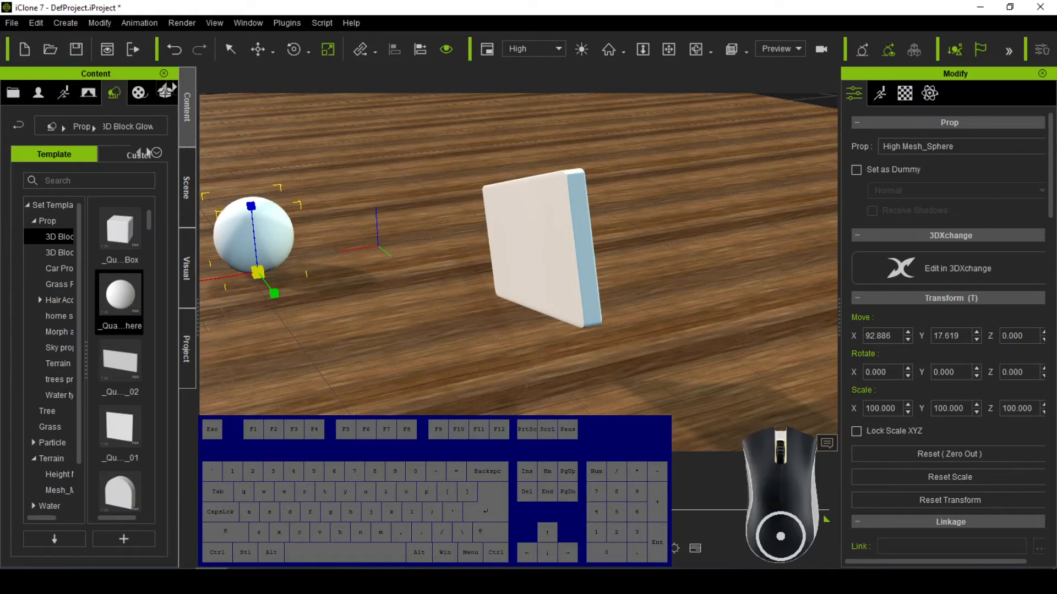
key(KP_3)
key(KP_0)
key(KP_0)
click(257, 52)
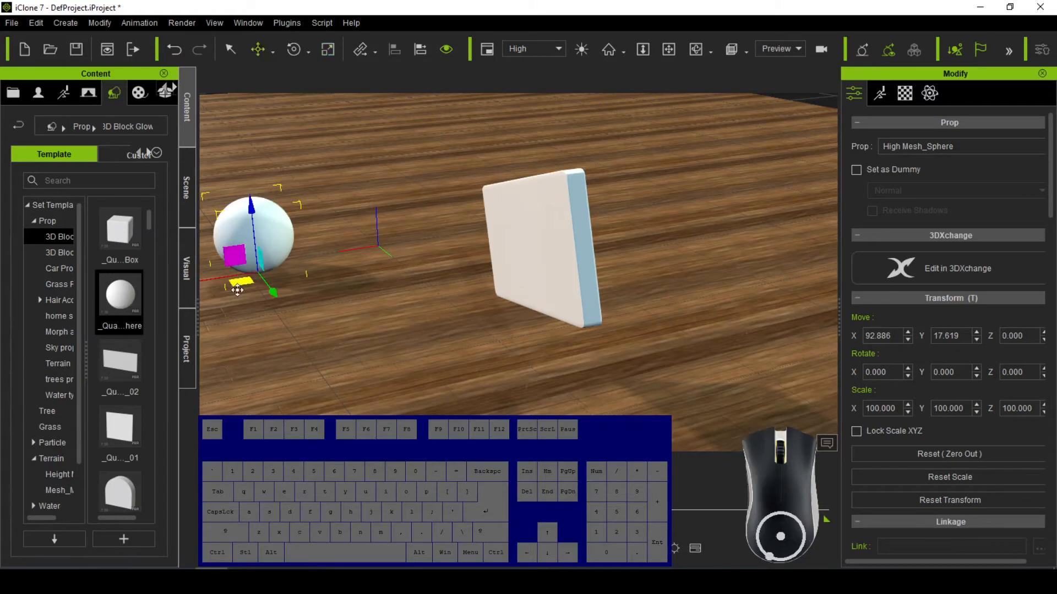
drag(236, 254, 682, 154)
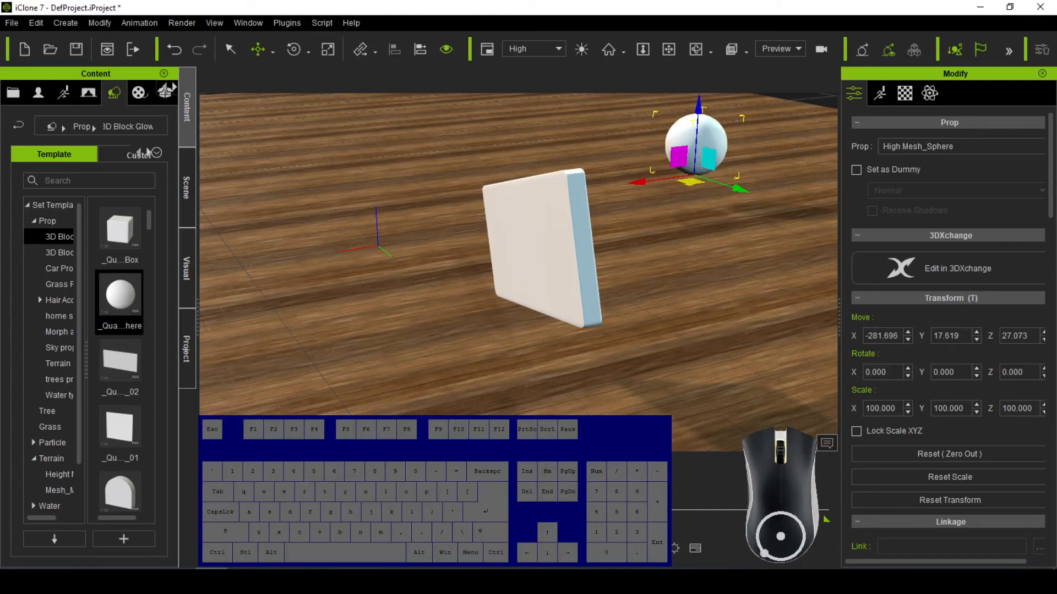
Step: Play the sphere's animation from the start of the timeline and return to the first frame
key(ctrl+z)
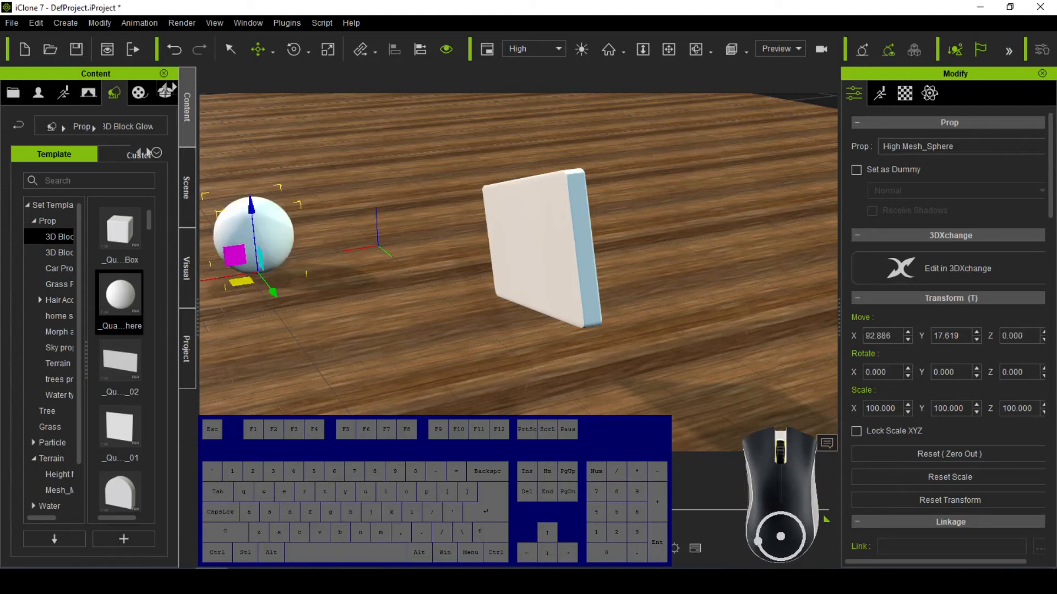
click(214, 549)
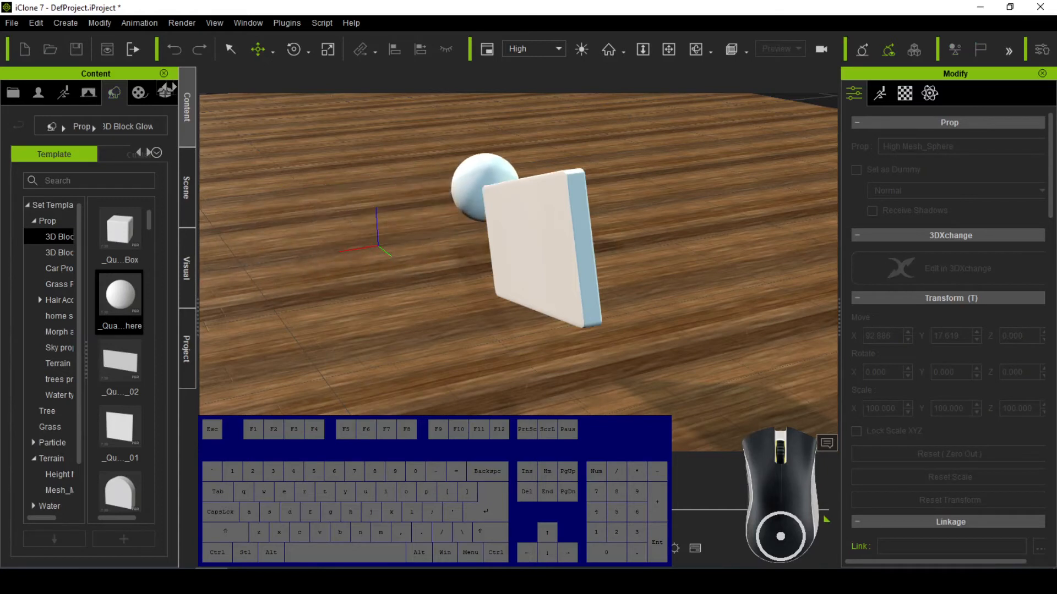
key(comma)
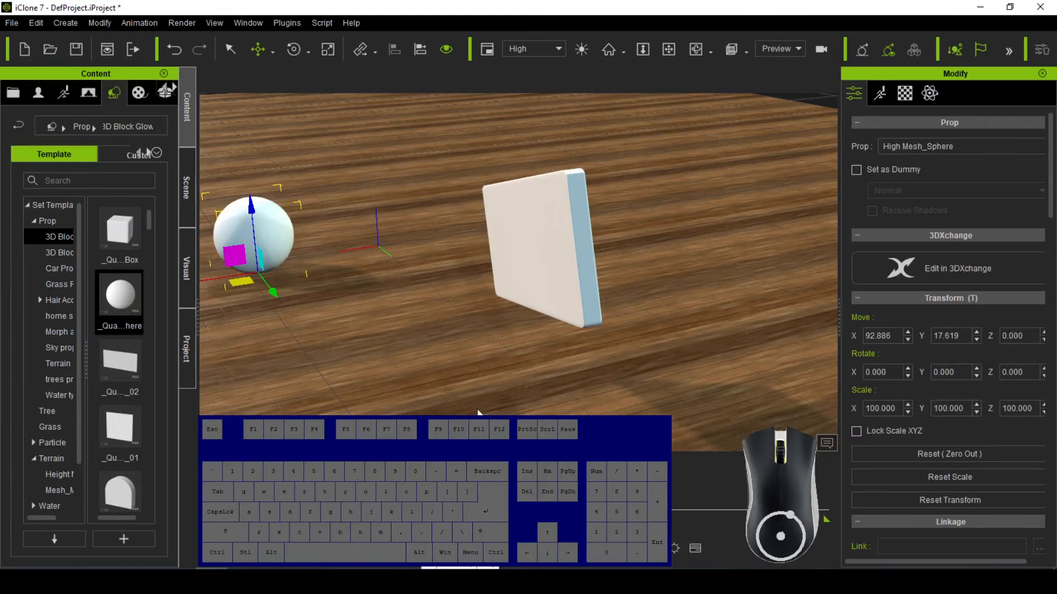
Step: Link the flattened box to the sphere
click(539, 235)
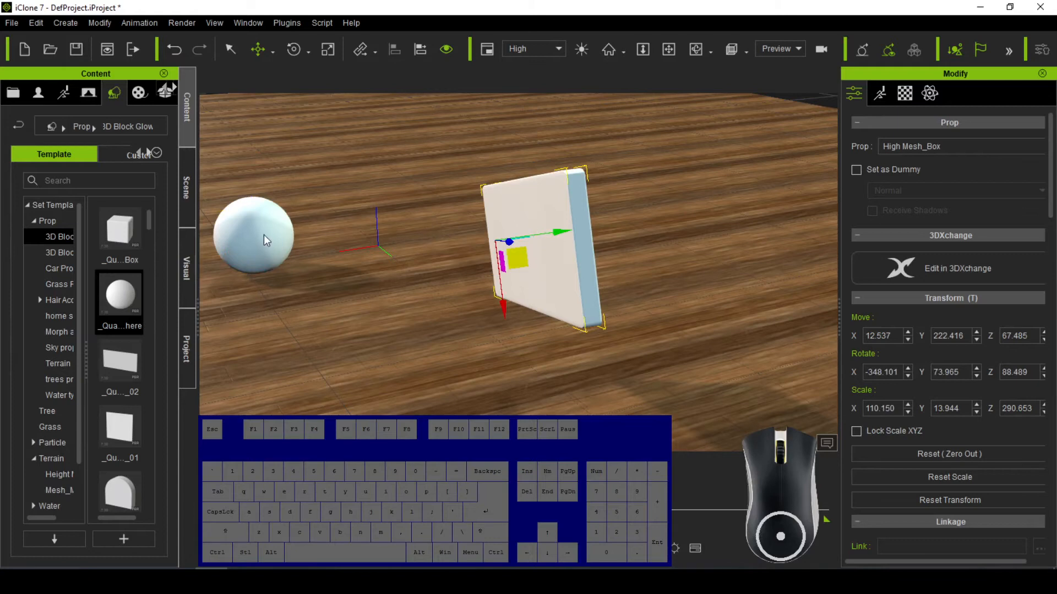
click(362, 51)
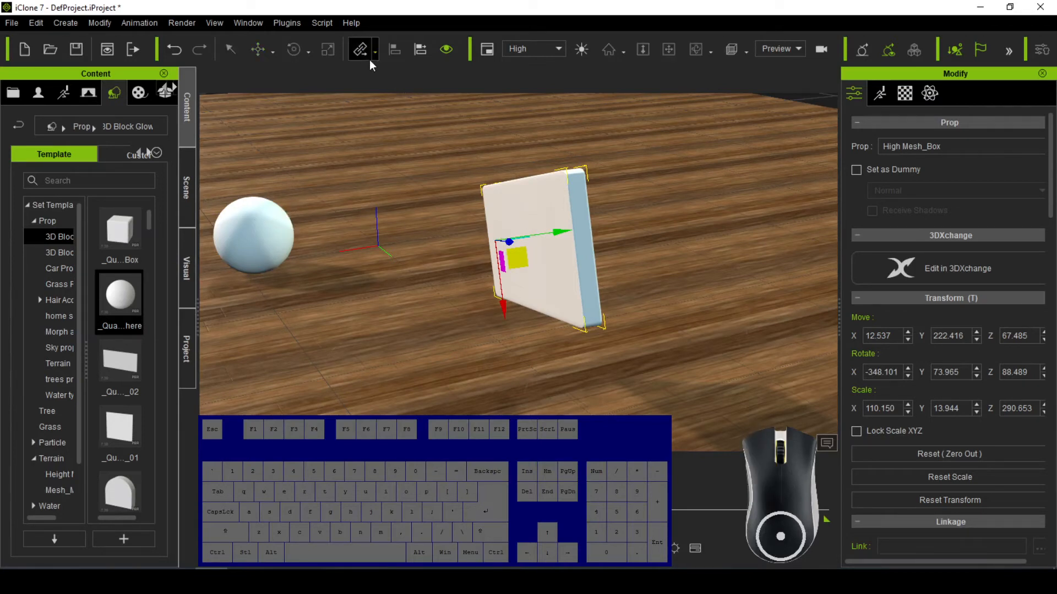
click(258, 236)
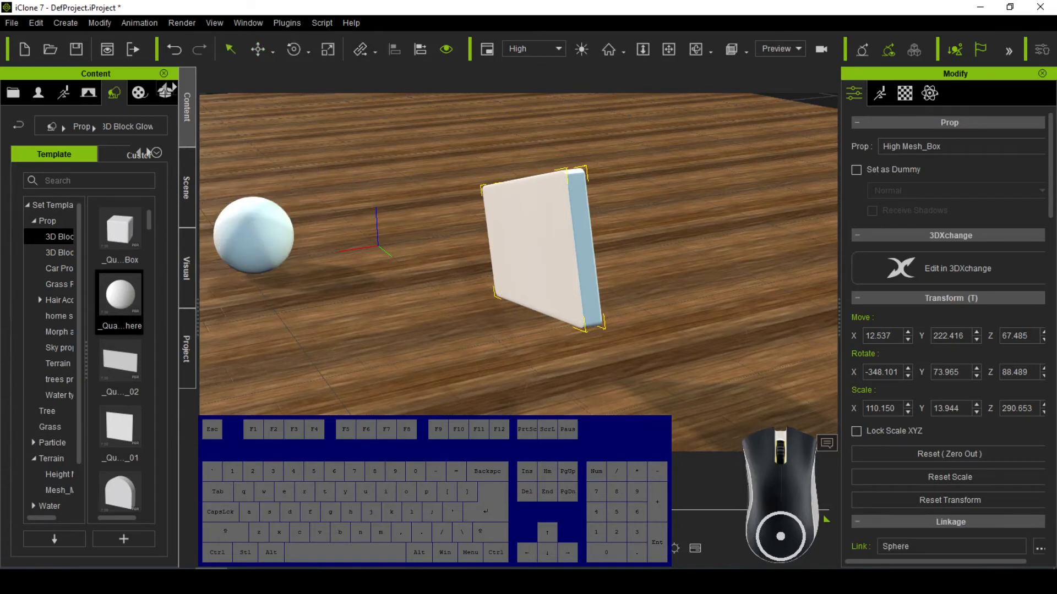
Step: Play the animation to examine how the linked box follows the sphere, and return to the start
key(space)
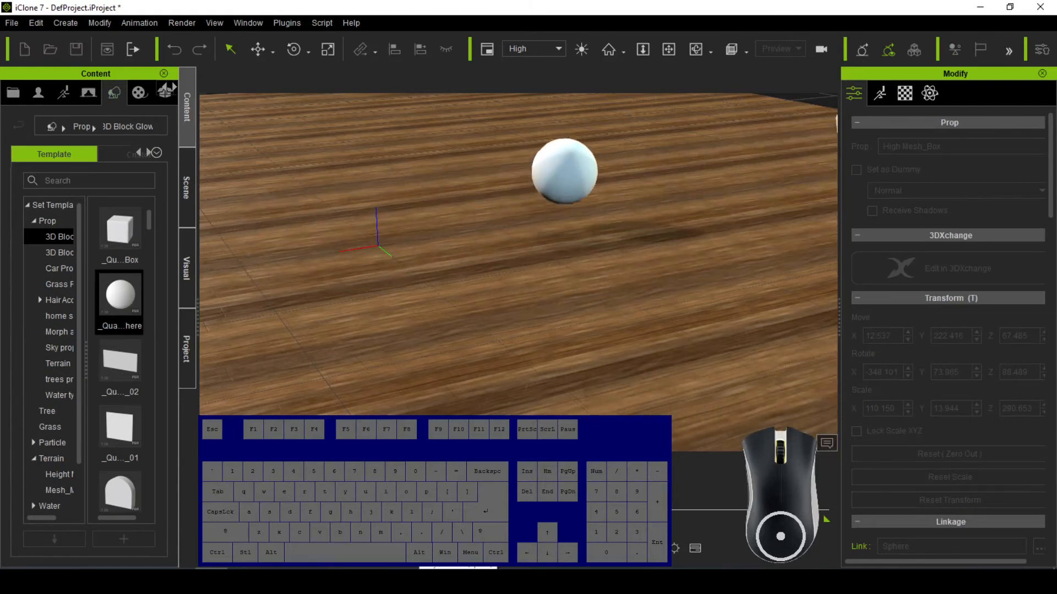
key(space)
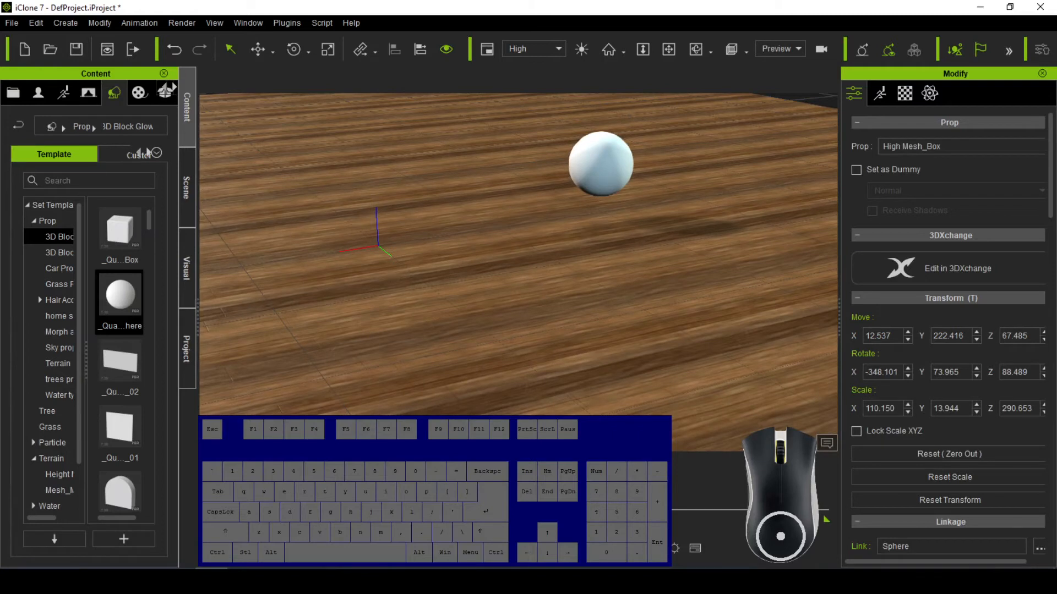
key(comma)
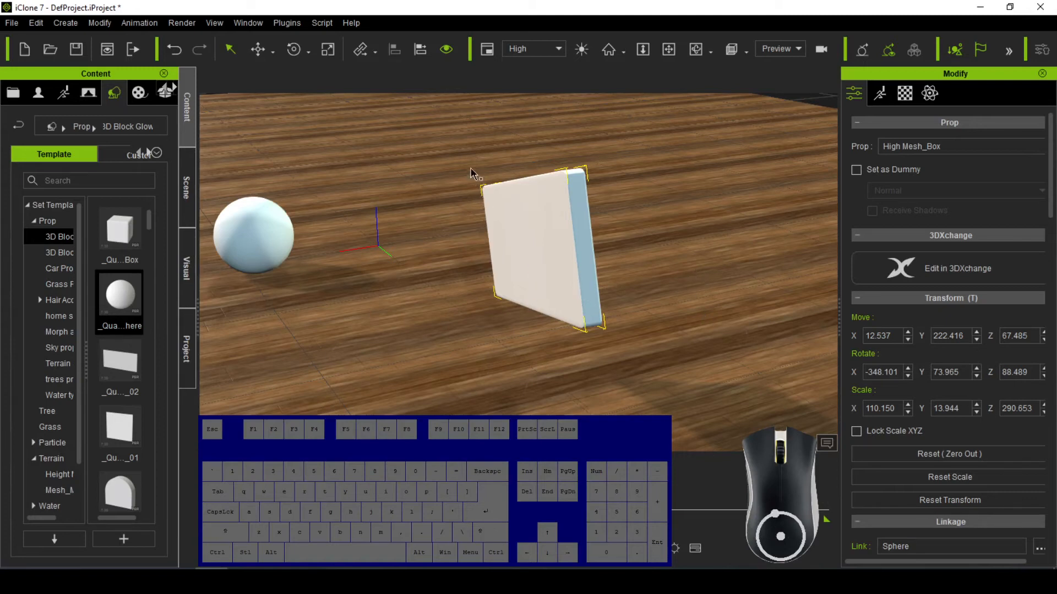
Step: Unlink the flattened box from the sphere and delete it from the scene
click(376, 50)
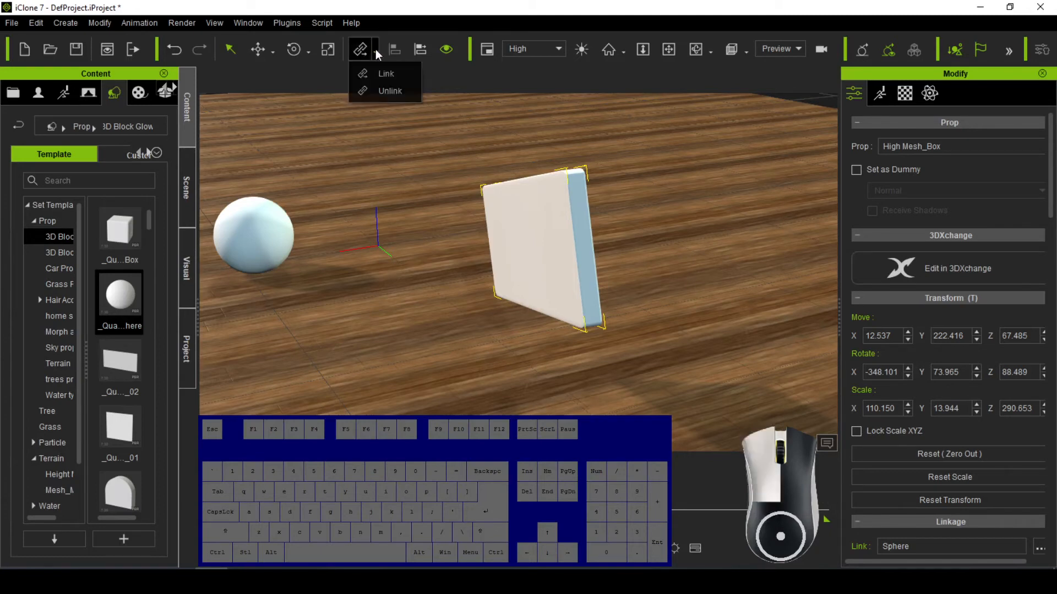
click(388, 90)
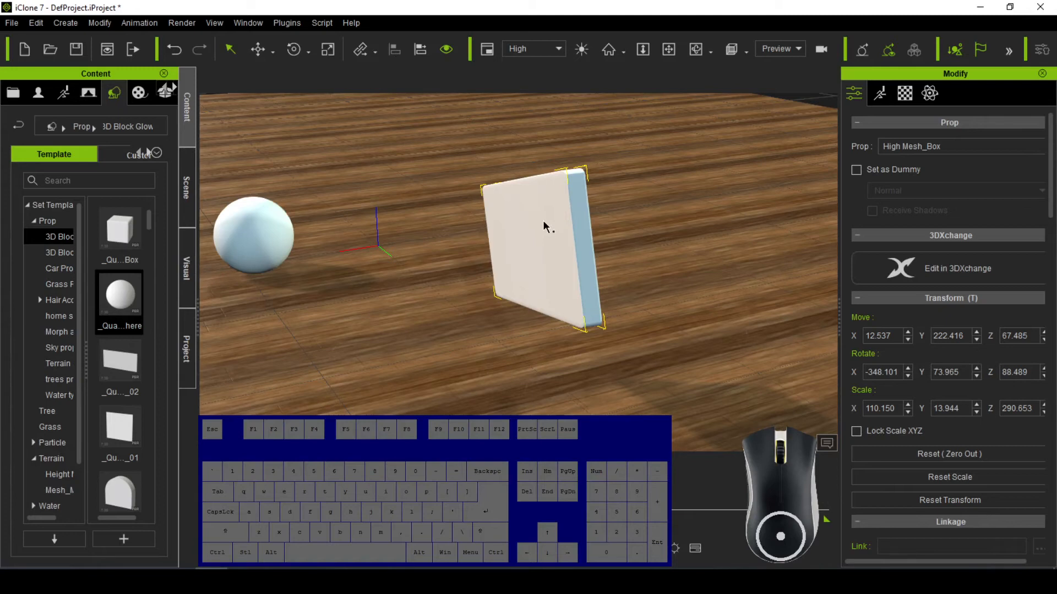
click(550, 236)
key(Delete)
Step: Add a new box from the 3D block templates at X -100 beside the sphere, and activate the Move tool
drag(119, 231, 478, 240)
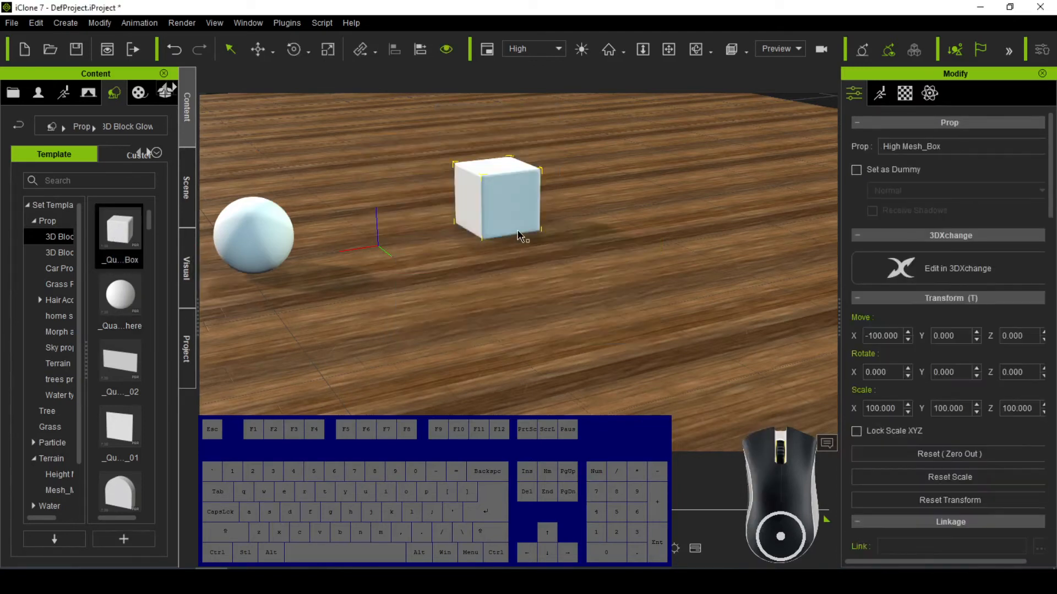
click(257, 50)
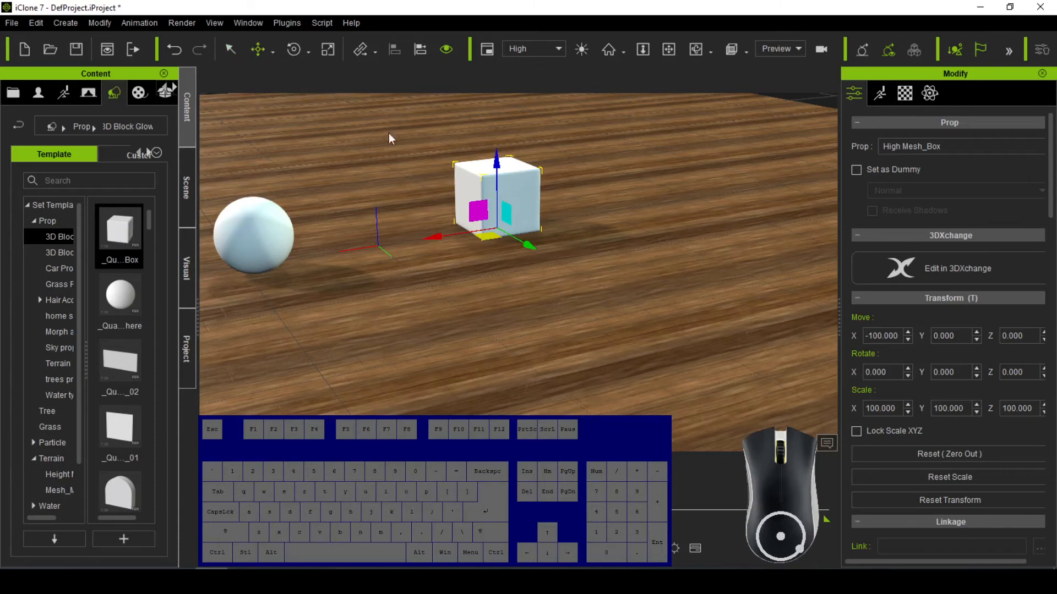
Step: Duplicate the box along the Y axis to about Y 224 and shift the copy to about X -138
key(ctrl)
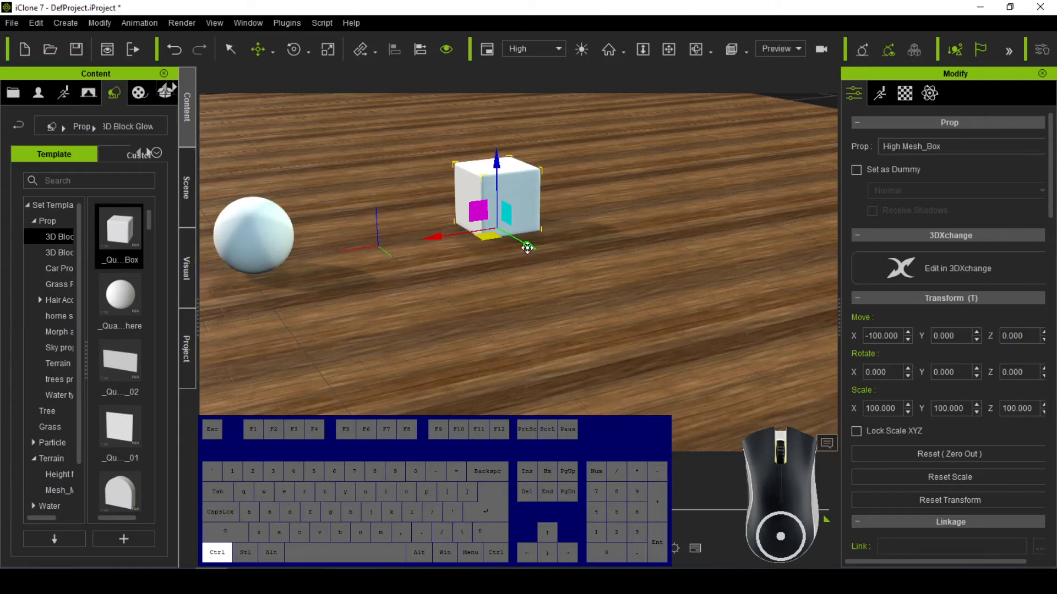
ctrl+drag(527, 248, 725, 341)
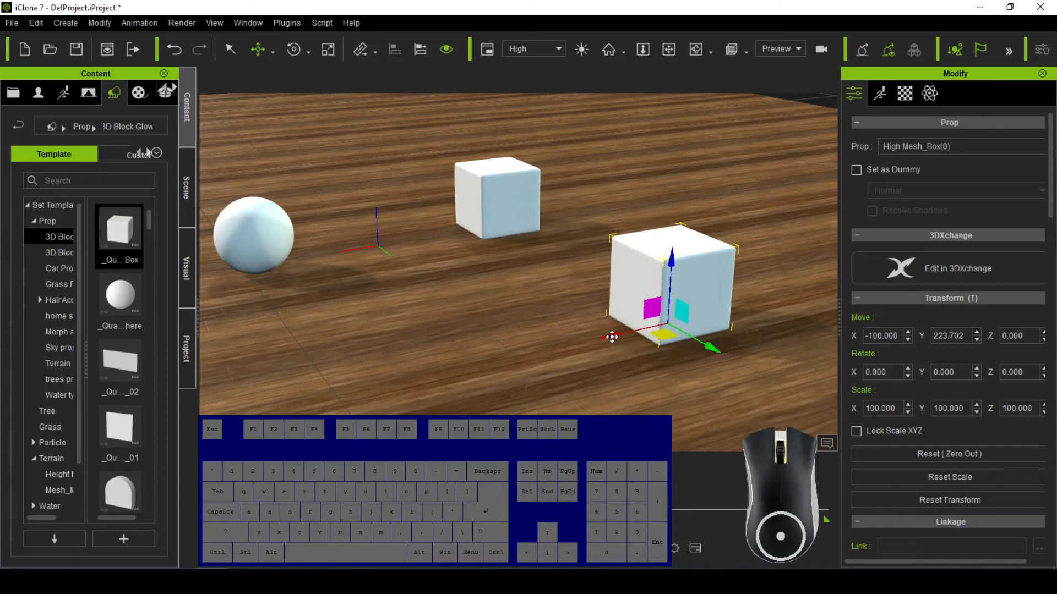
drag(624, 332, 667, 319)
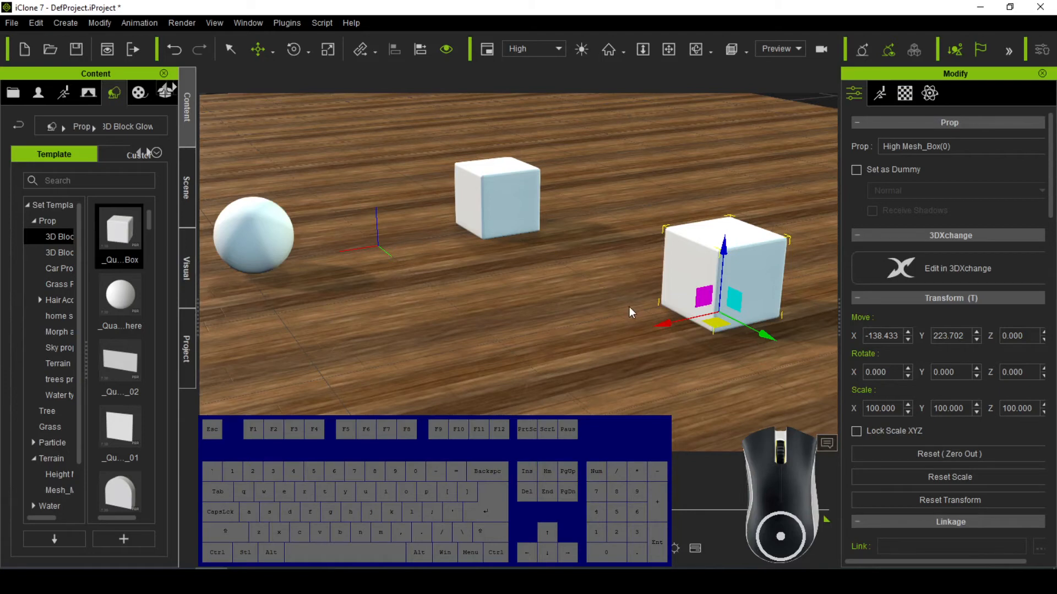
Step: Try aligning the two boxes and the sphere on the X axis in Align Objects, and dismiss the alignment without applying it
click(232, 49)
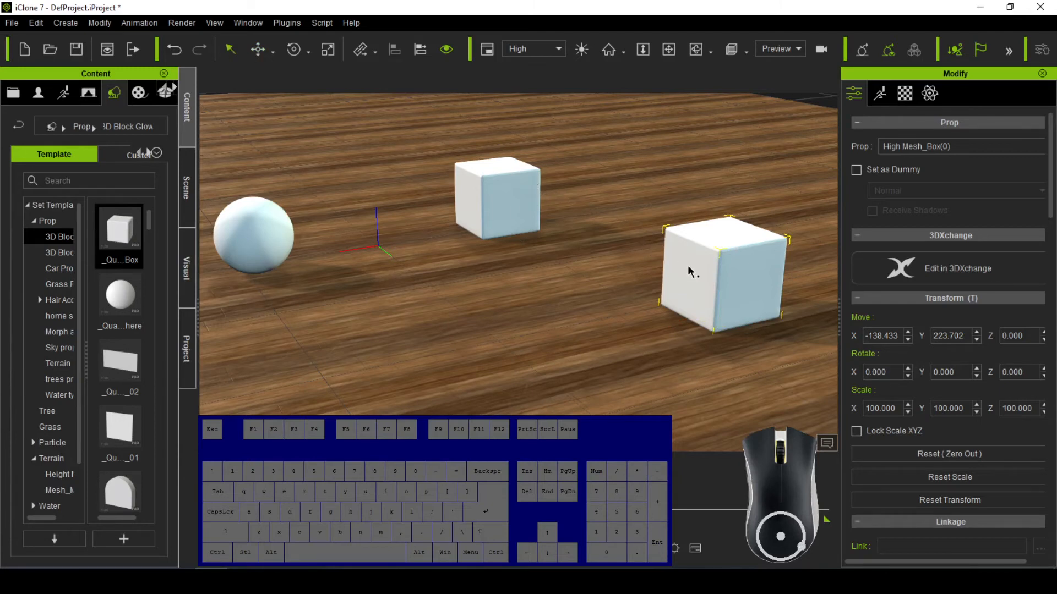
key(ctrl)
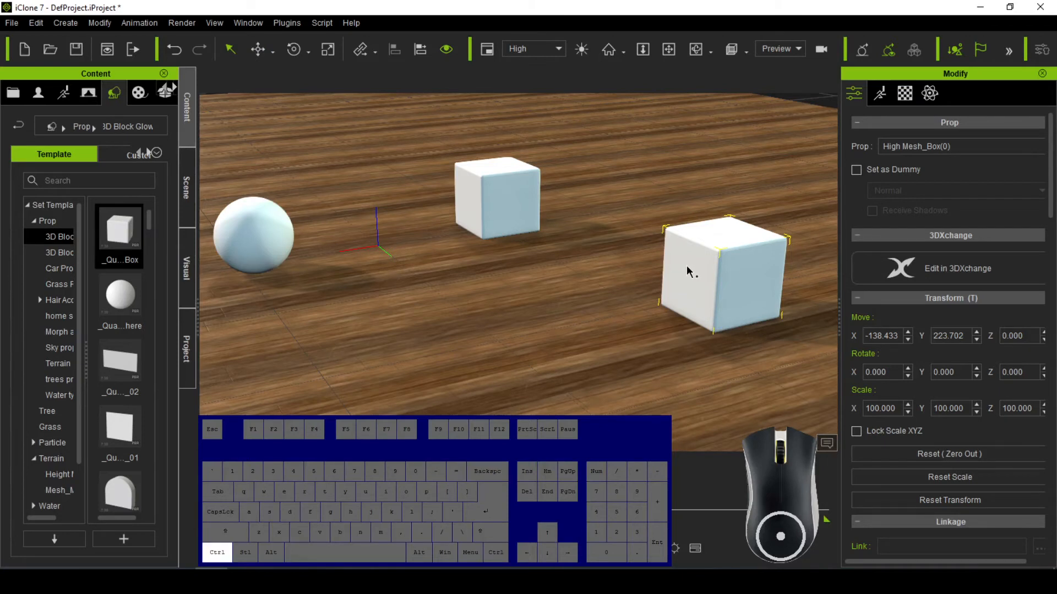
ctrl+click(510, 191)
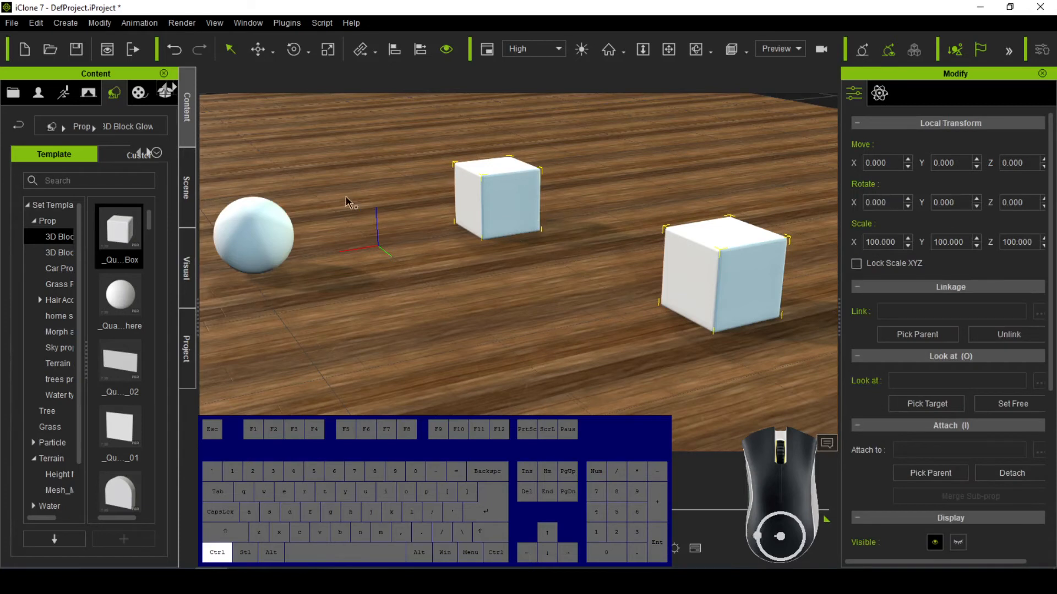
ctrl+click(271, 218)
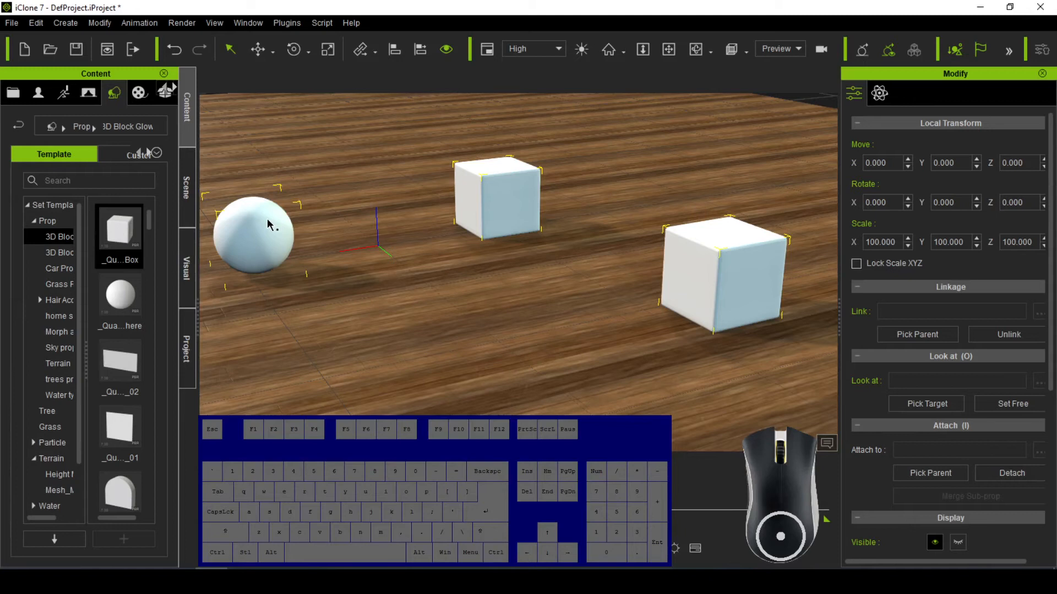
click(394, 54)
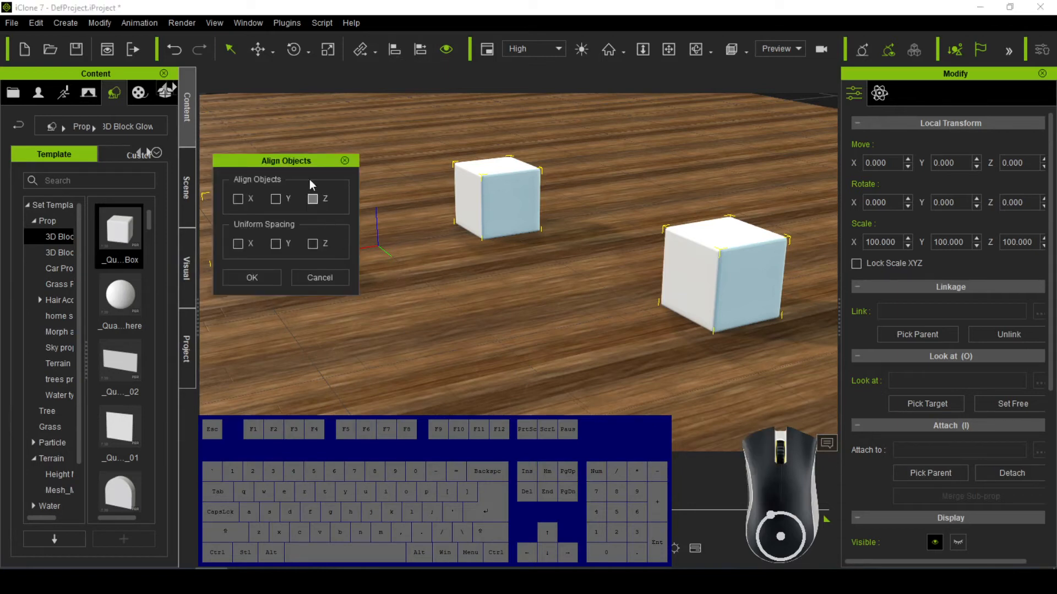
click(300, 161)
drag(300, 161, 177, 241)
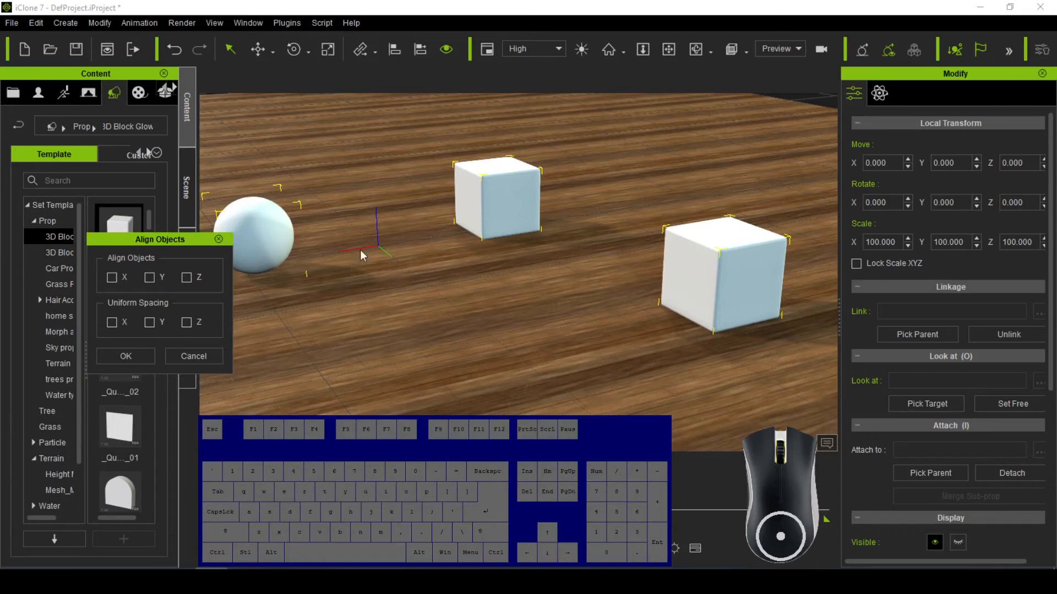
click(112, 277)
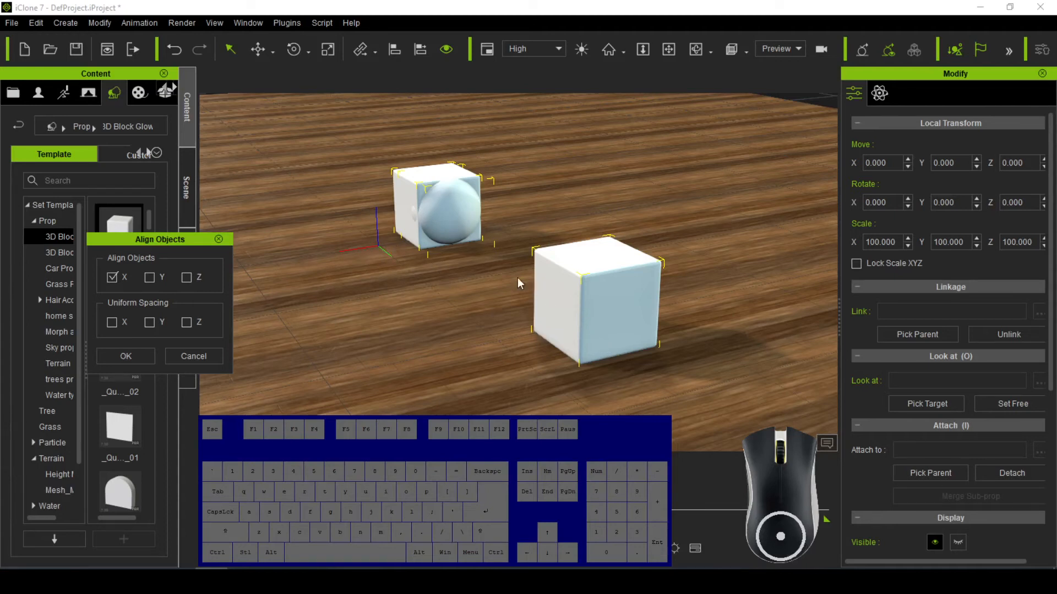
click(150, 278)
click(113, 278)
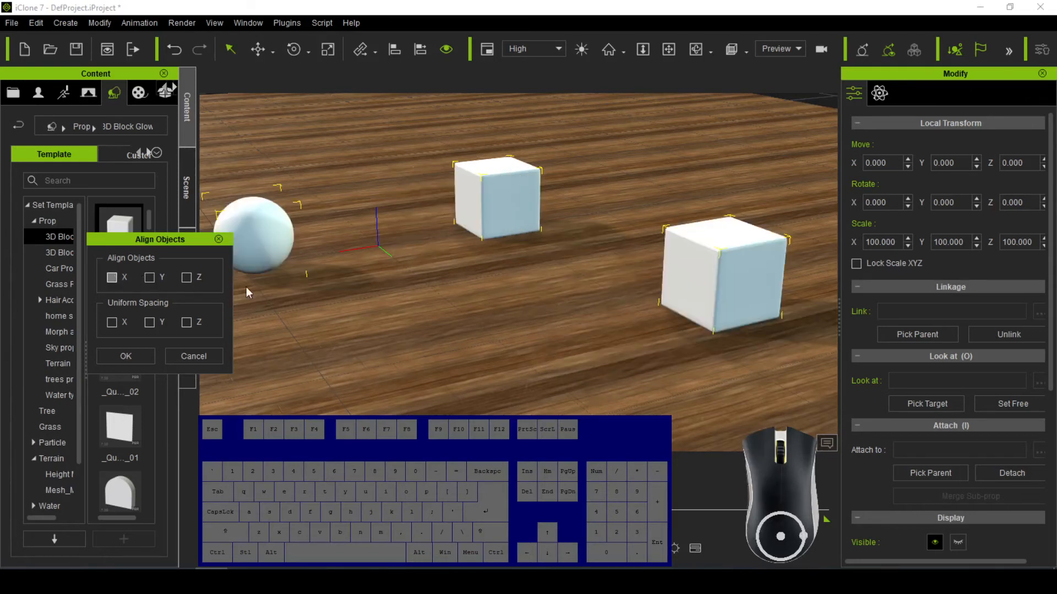
click(218, 238)
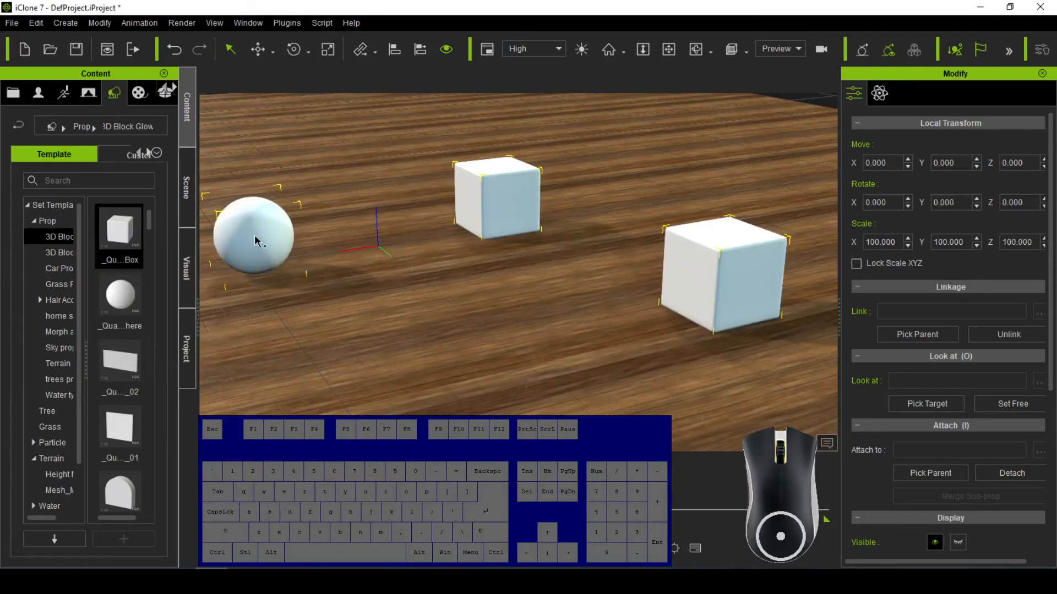
Step: Move the sphere along the Y axis to about Y -178, away from the boxes
click(257, 51)
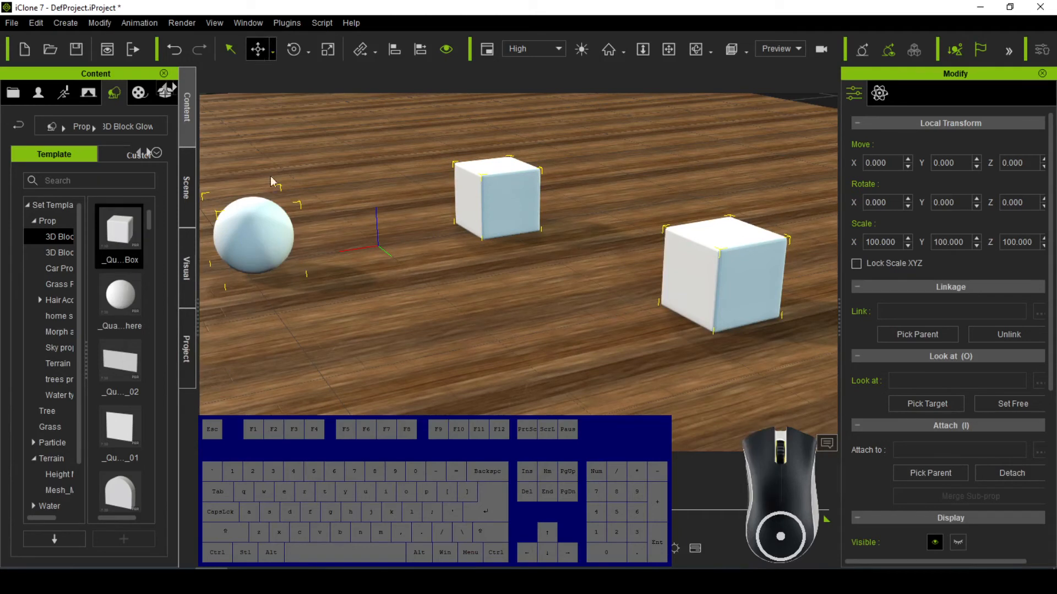
click(272, 260)
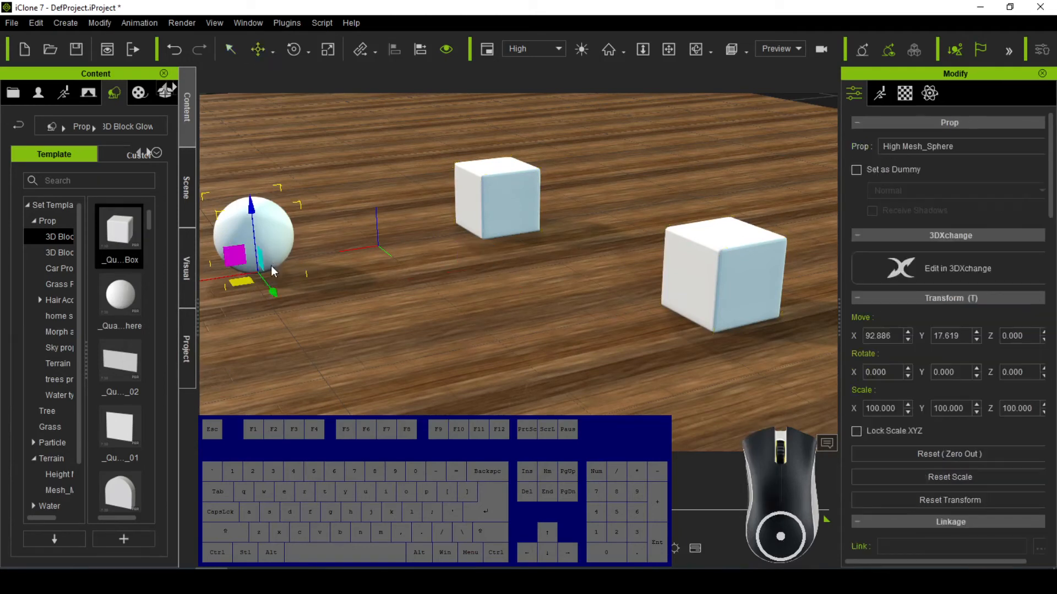
drag(272, 292, 219, 207)
drag(213, 194, 215, 199)
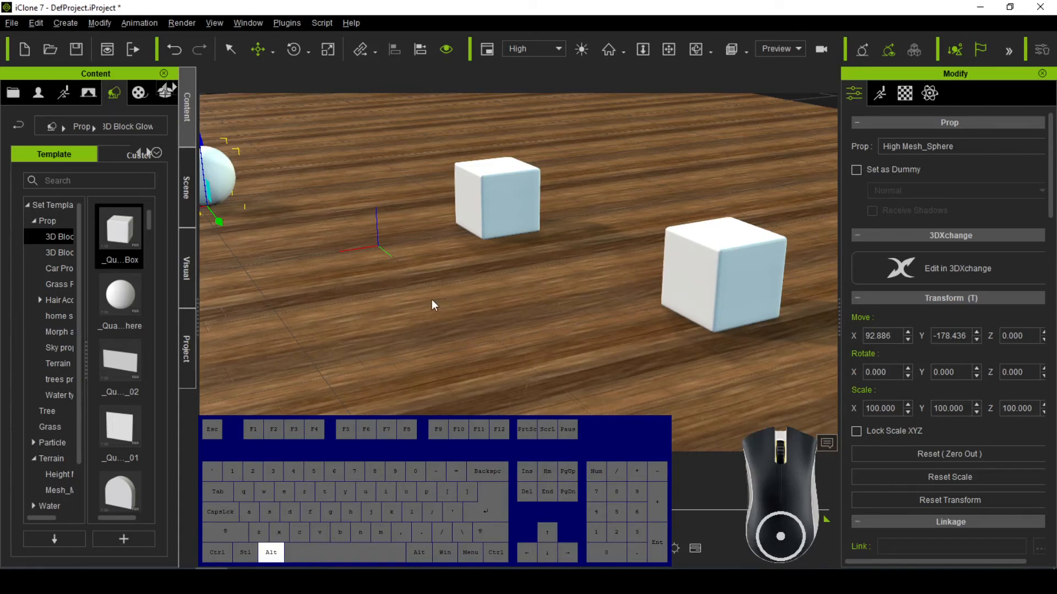
Step: Try aligning the sphere and both boxes on the X and Z axes, and dismiss the alignment without applying it
alt+drag(413, 299, 455, 297)
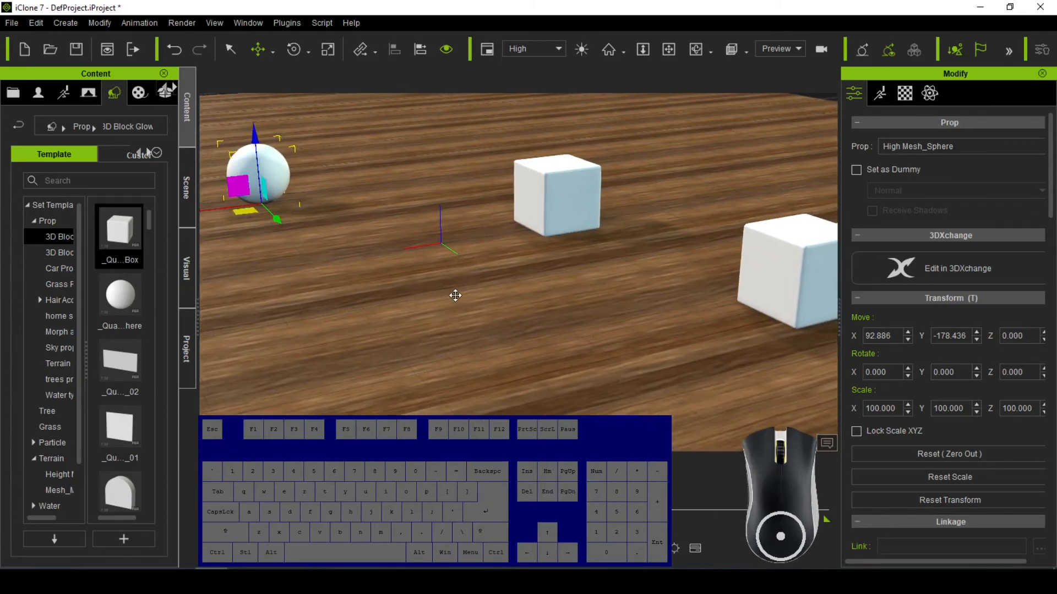
ctrl+click(553, 191)
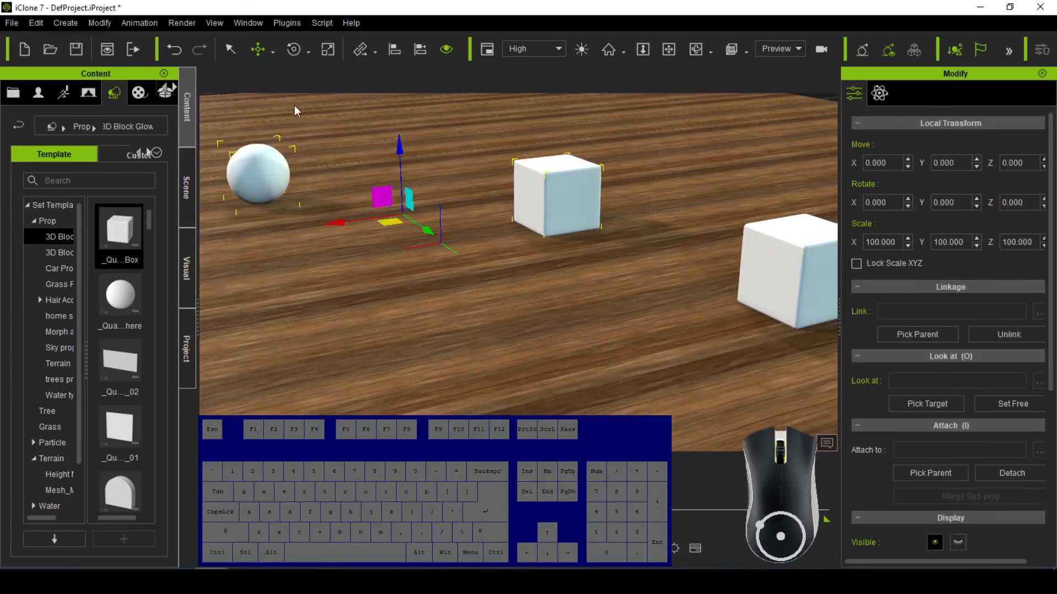
ctrl+click(768, 254)
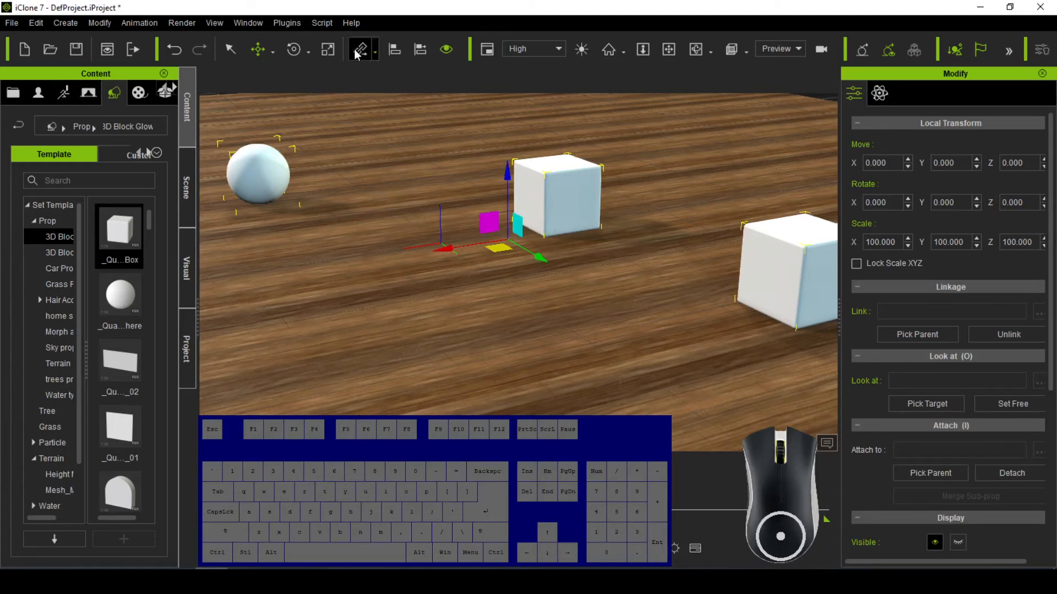
click(399, 50)
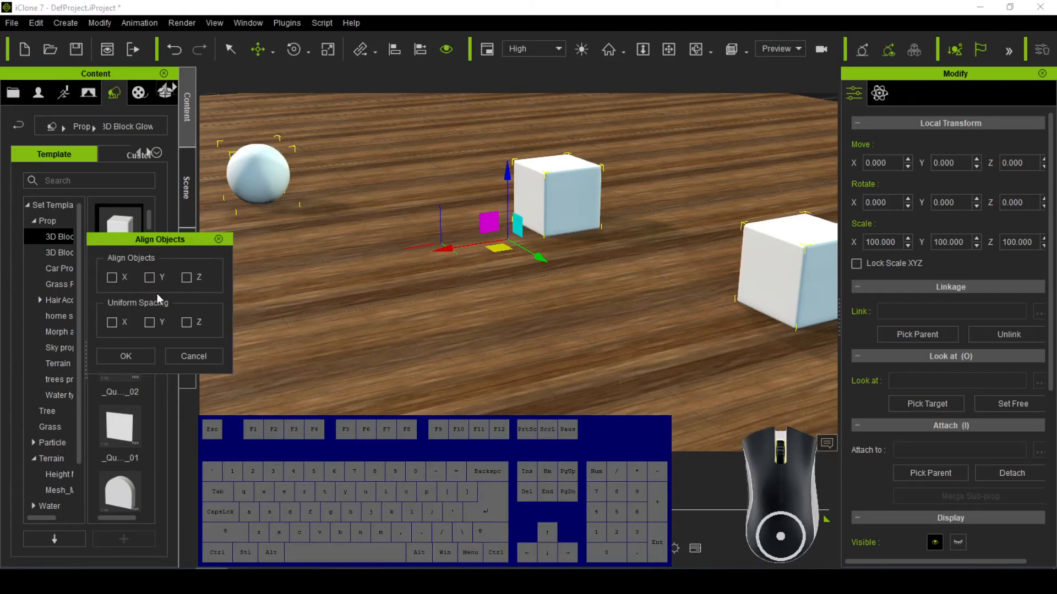
click(113, 279)
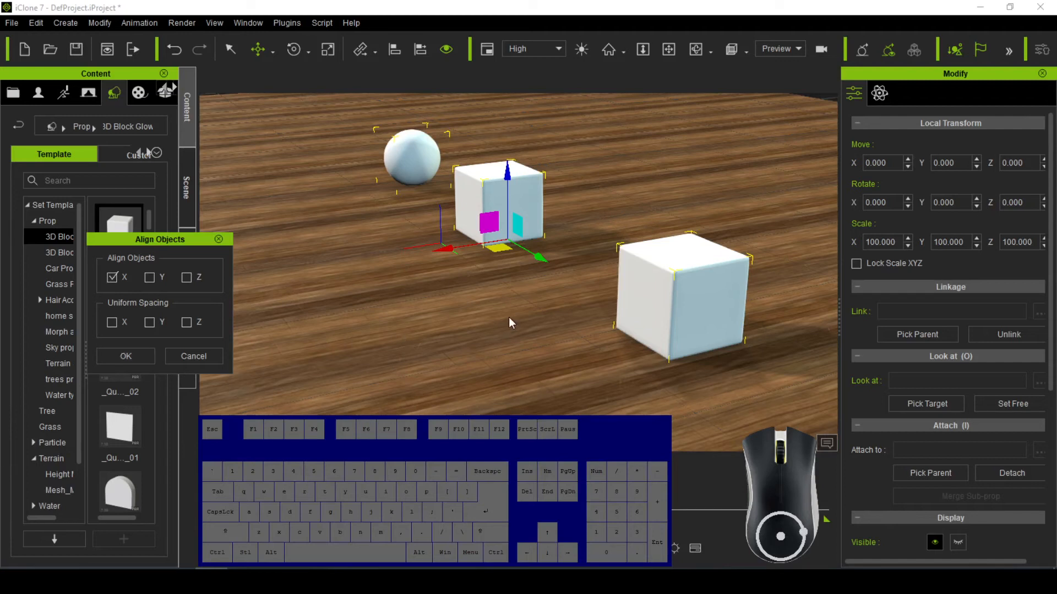
alt+right_drag(634, 346, 495, 311)
click(188, 278)
click(187, 277)
click(189, 277)
click(189, 278)
click(218, 239)
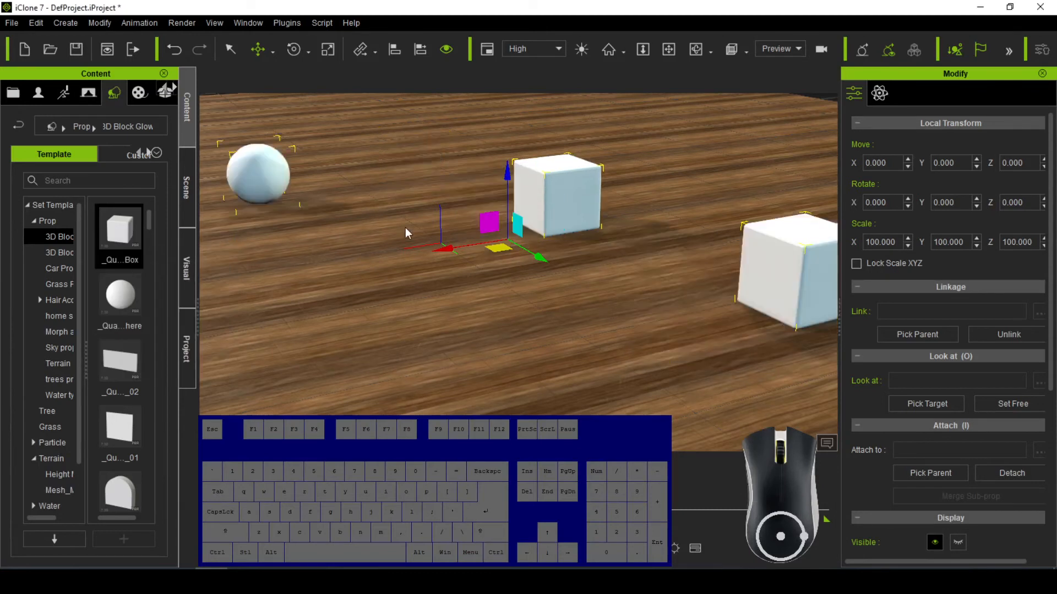
Step: Raise the middle box above the floor to about Z 80 and return to the Select tool
click(573, 179)
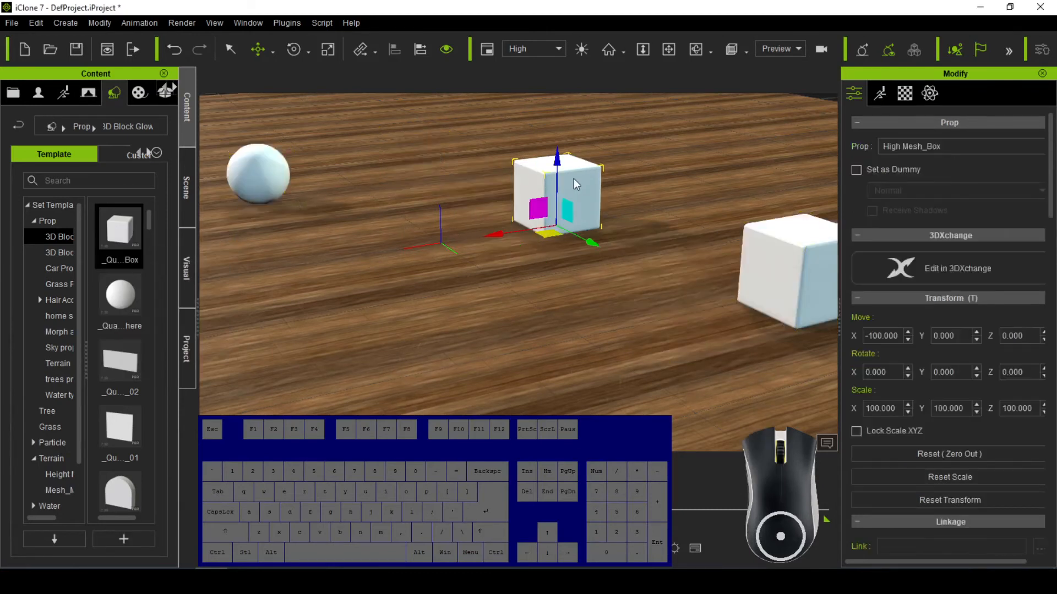
drag(556, 159, 558, 51)
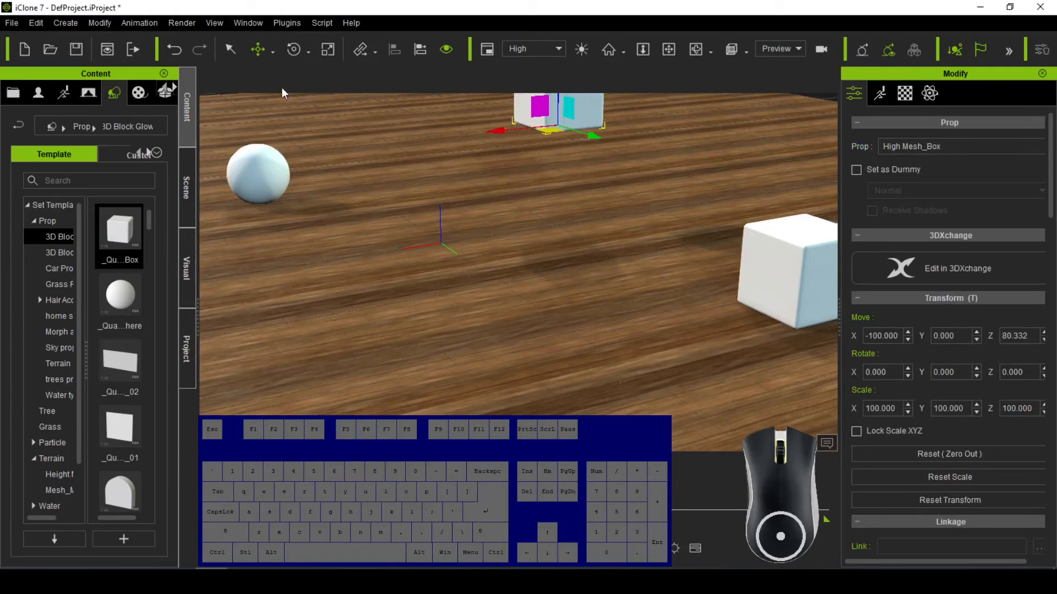
click(232, 52)
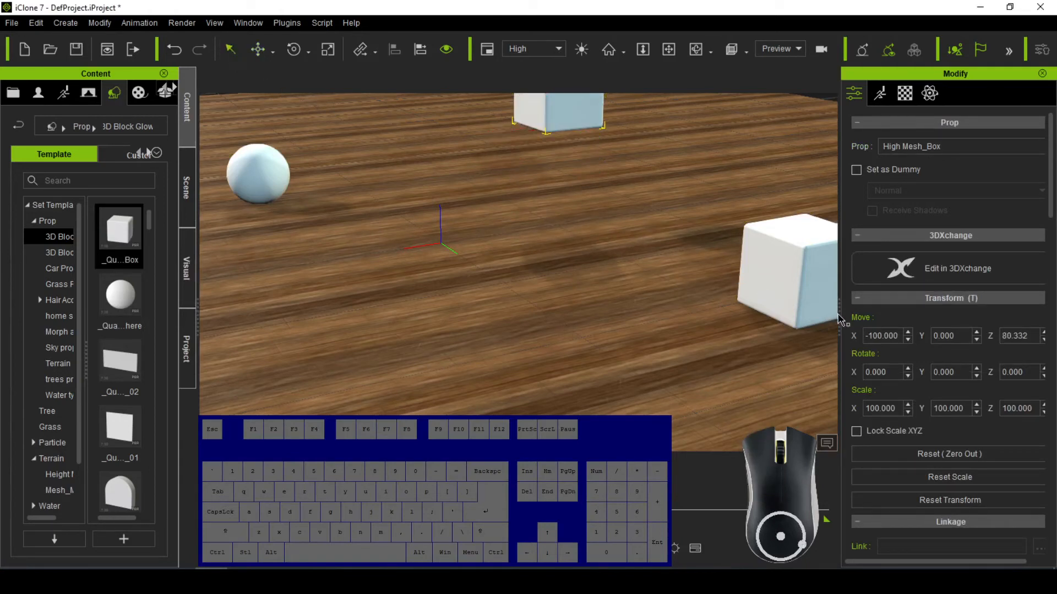
Step: Align both boxes and the sphere on the X and Z axes with uniform spacing along Y, and apply it
ctrl+click(793, 284)
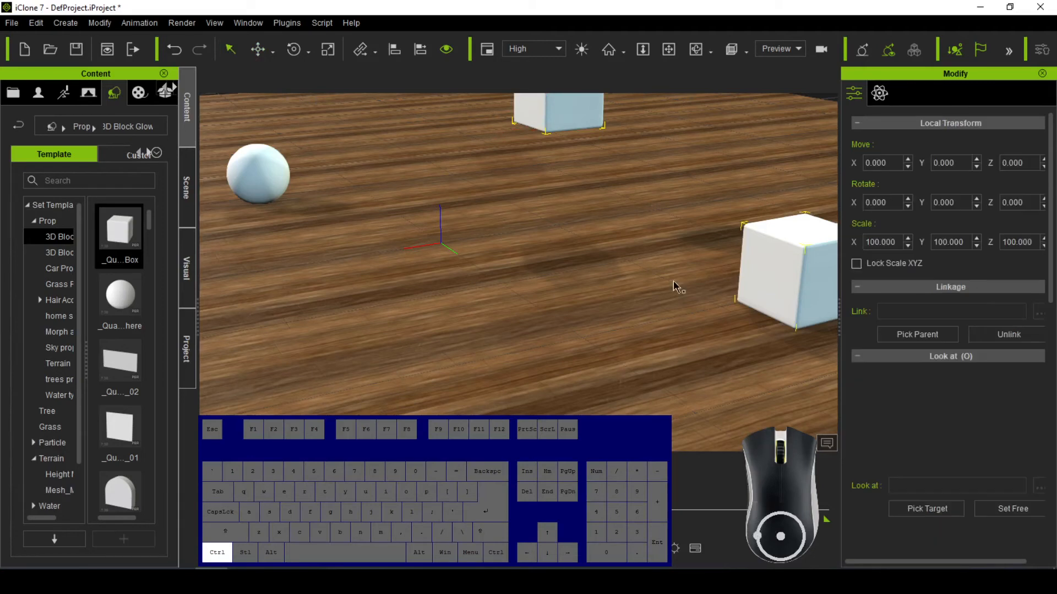
ctrl+click(265, 180)
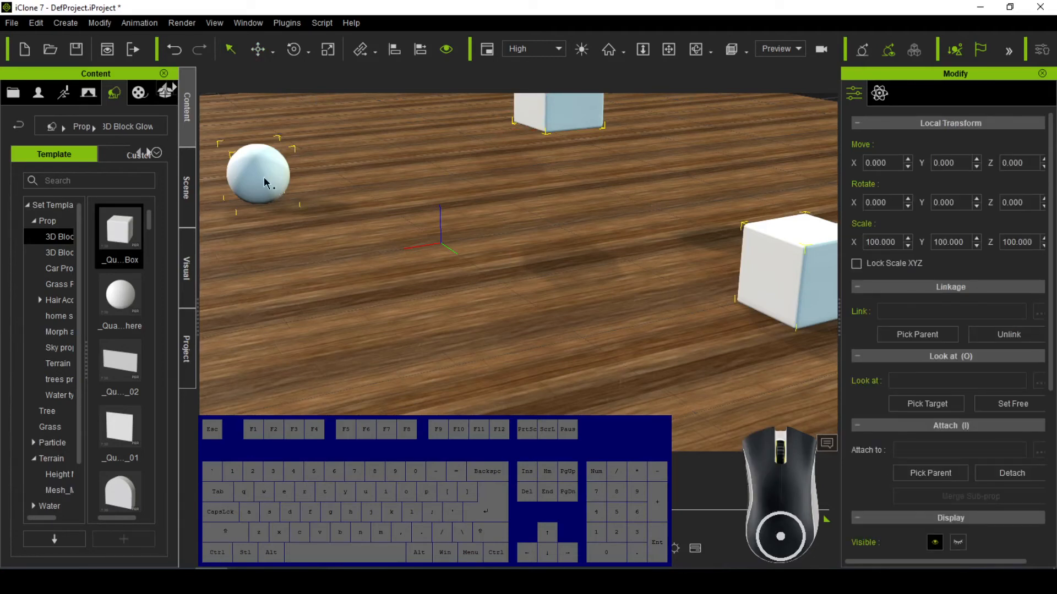
click(396, 50)
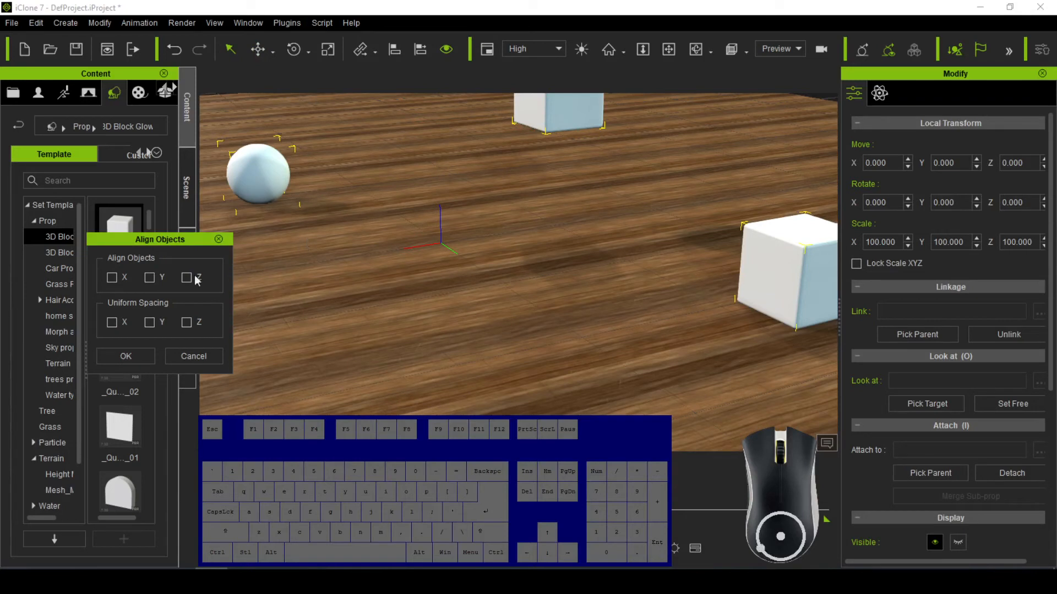
click(117, 279)
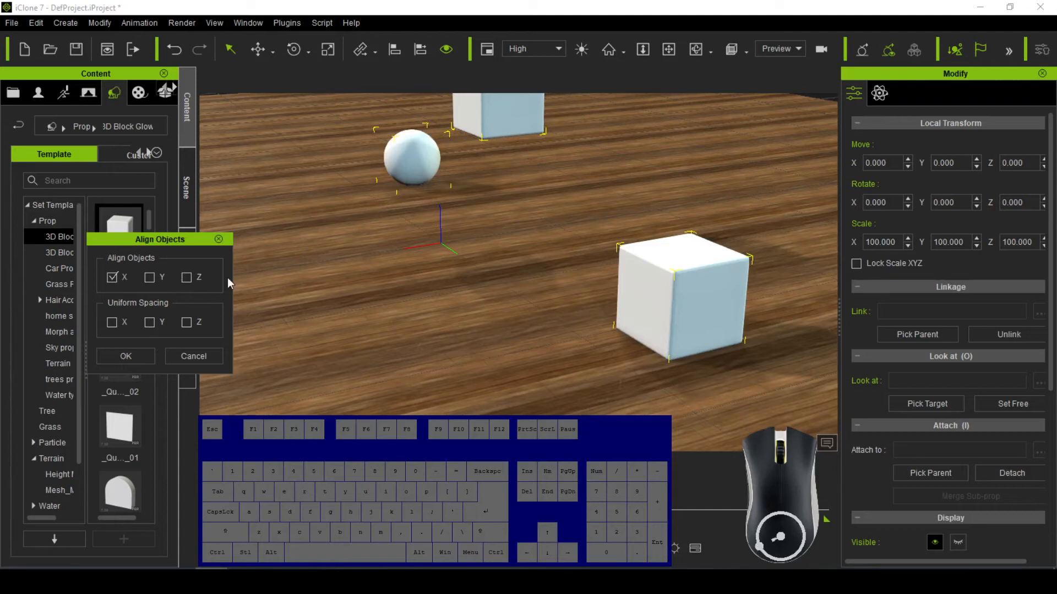
click(187, 278)
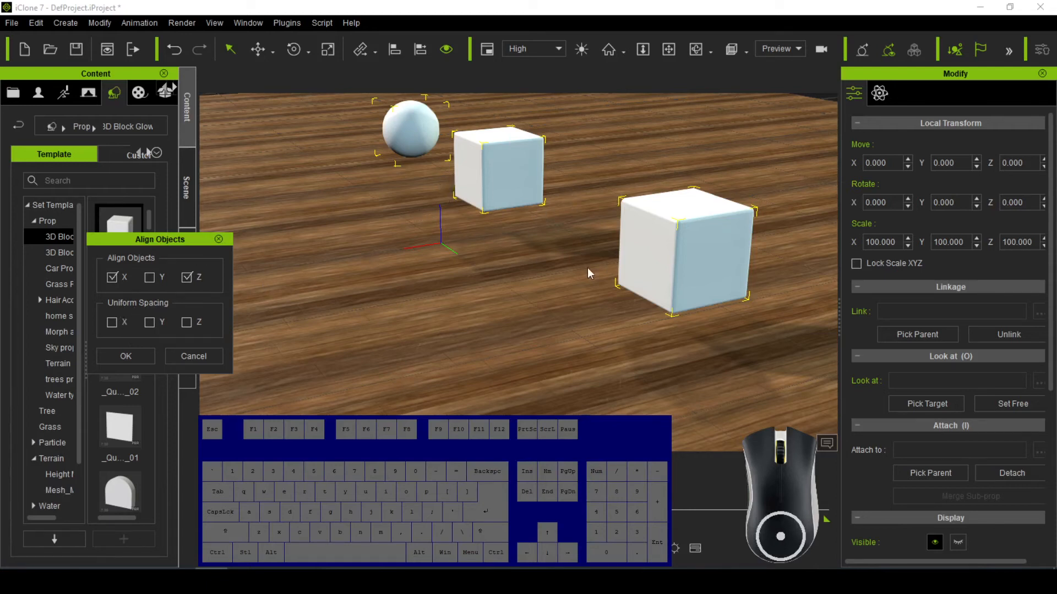
click(149, 323)
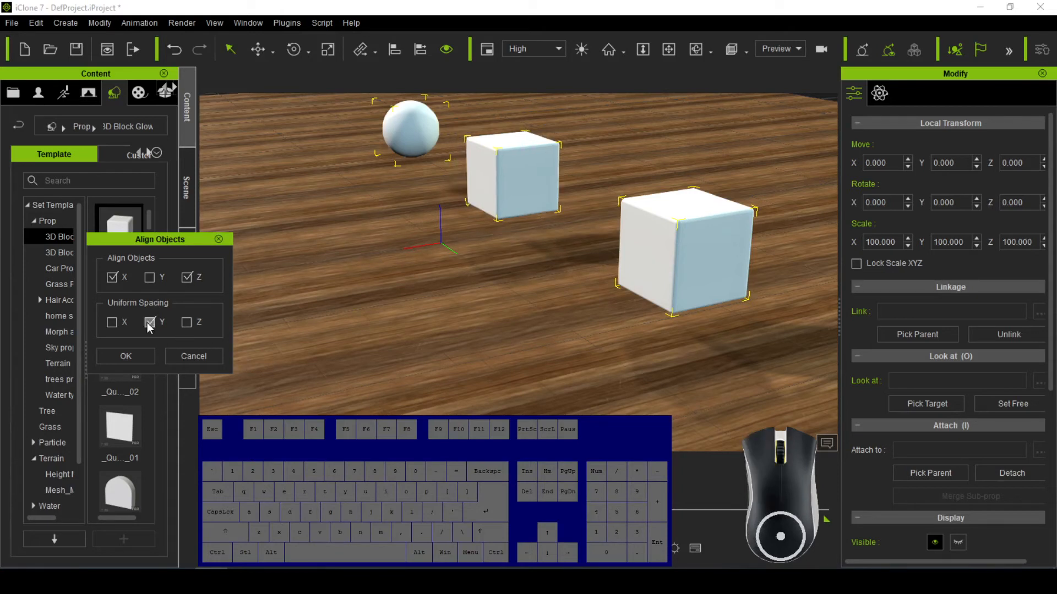
click(146, 356)
Step: Examine the aligned row of props from the side and check the middle box's transform values
key(alt)
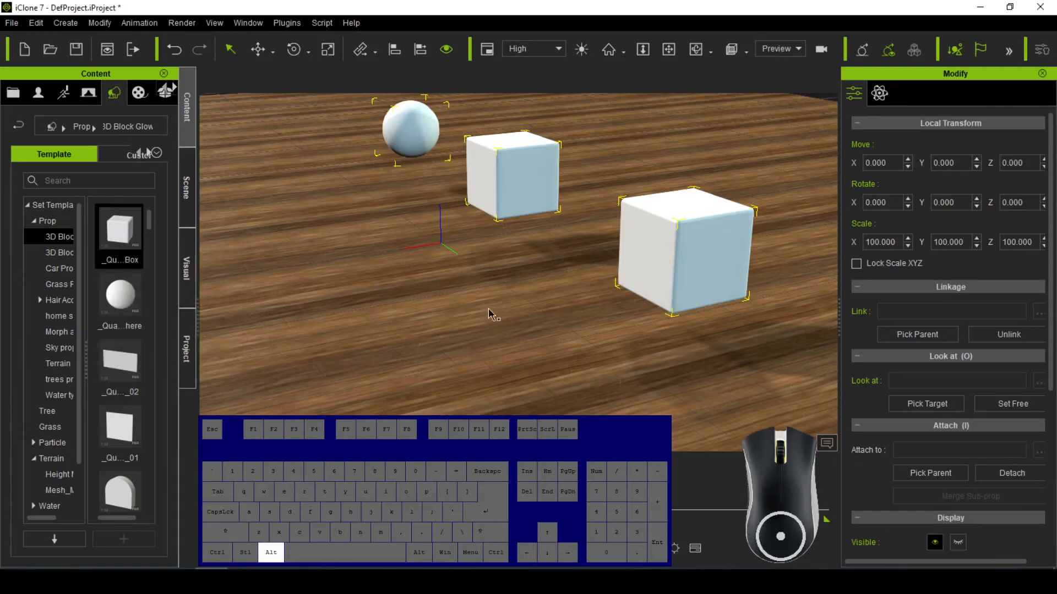
alt+right_drag(474, 314, 740, 205)
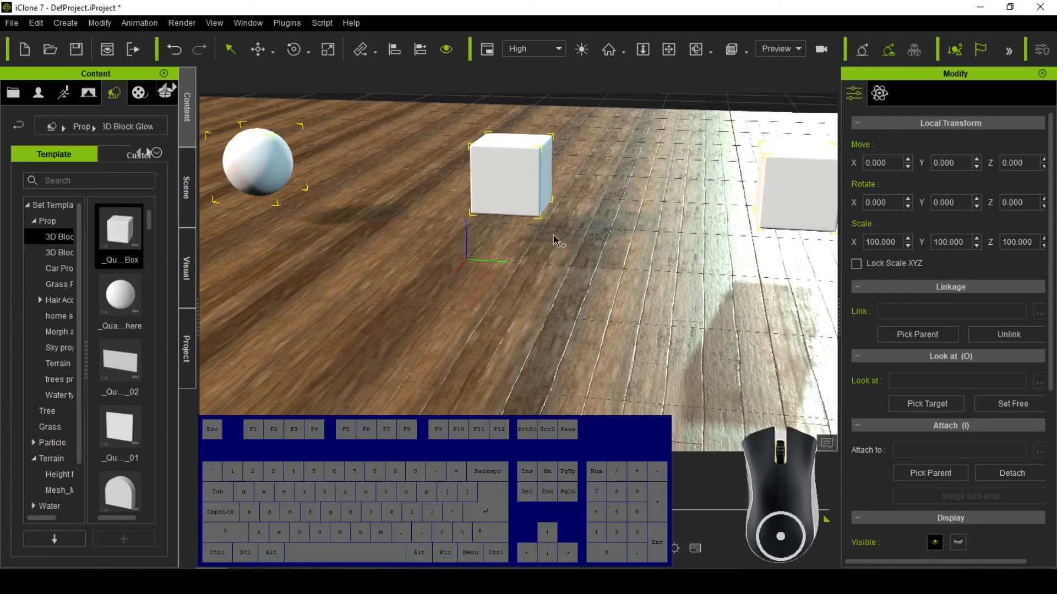
alt+drag(556, 270, 548, 285)
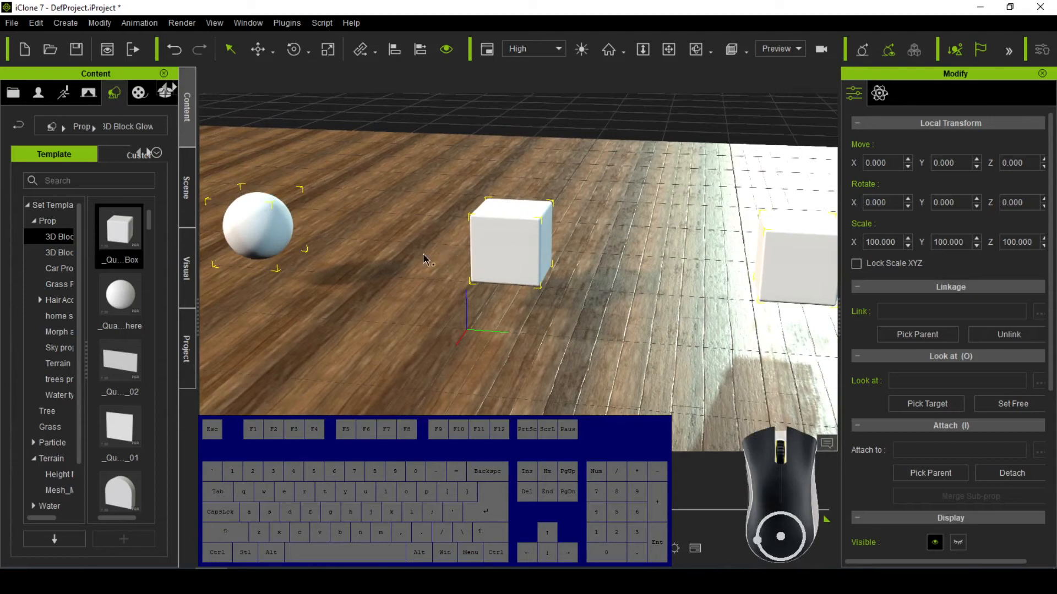
click(528, 247)
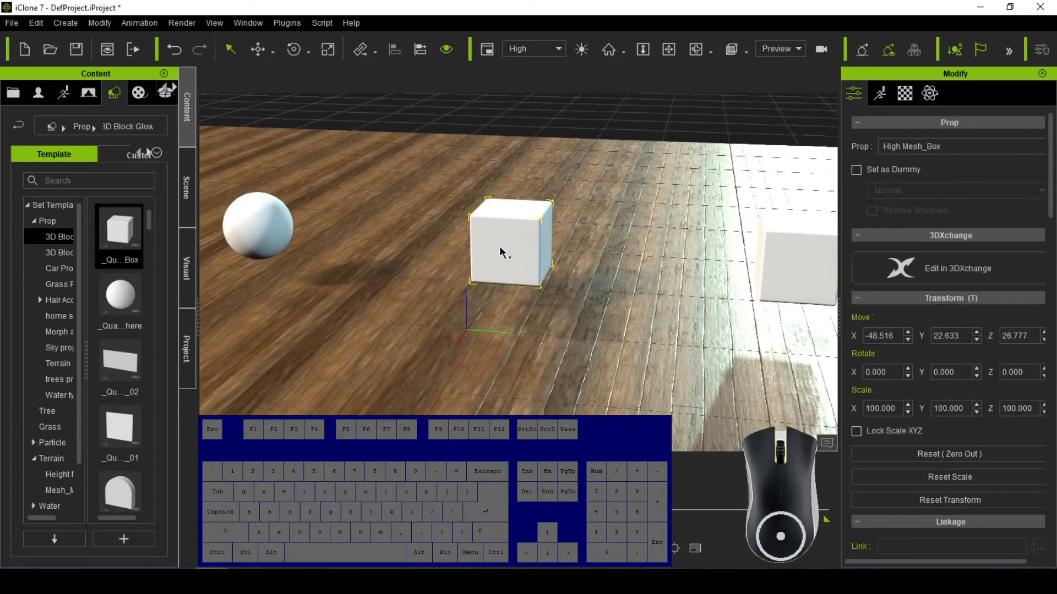
Step: Try placing the sphere on top of the middle box by hand at about Z 78, and move it back away from the box
click(280, 225)
click(256, 50)
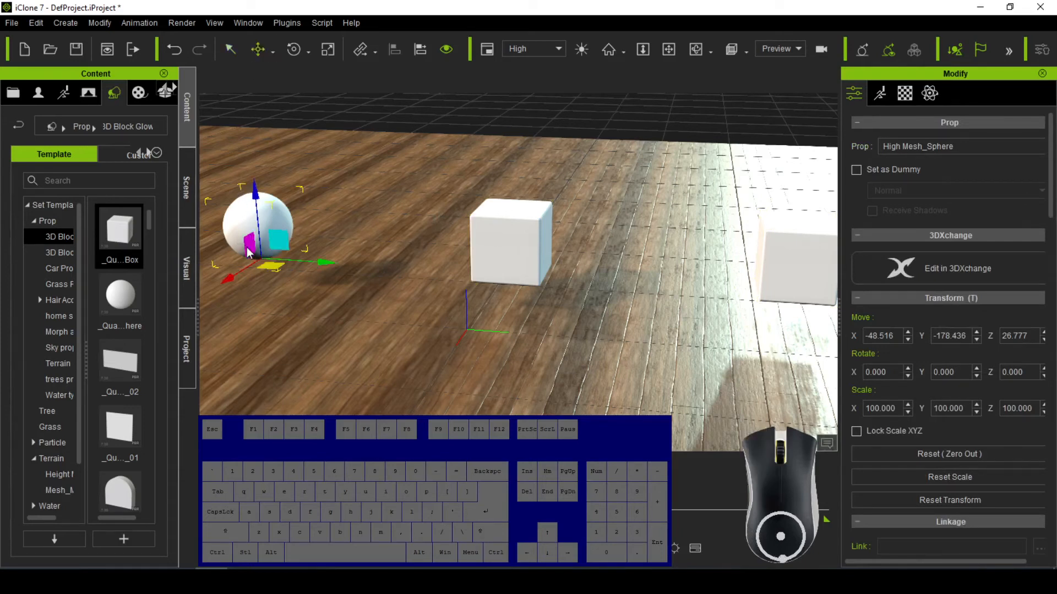
drag(261, 248, 534, 191)
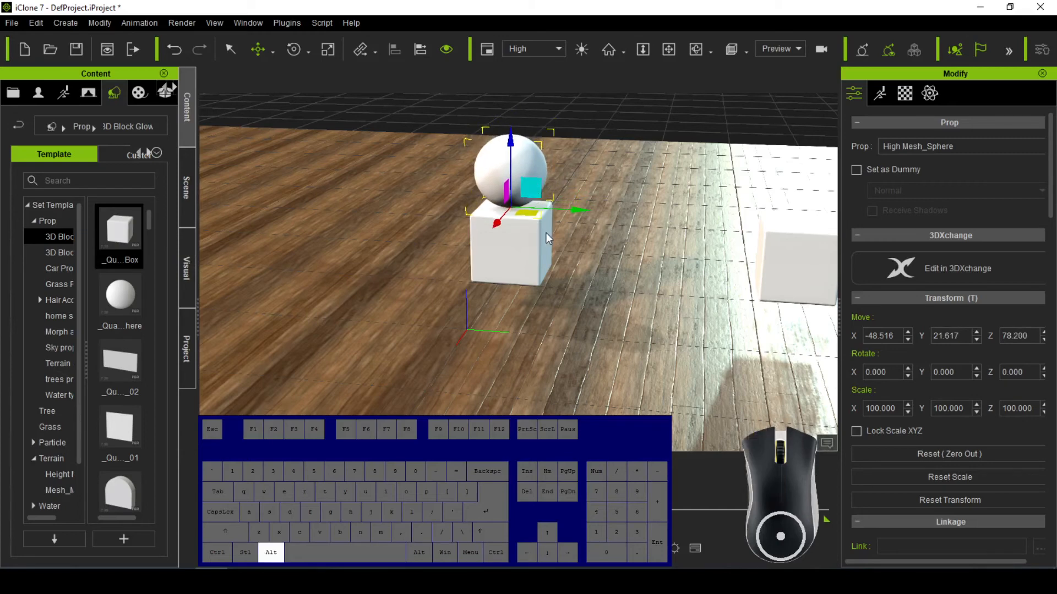
alt+right_drag(491, 239, 461, 223)
drag(440, 207, 425, 208)
alt+right_drag(543, 230, 466, 210)
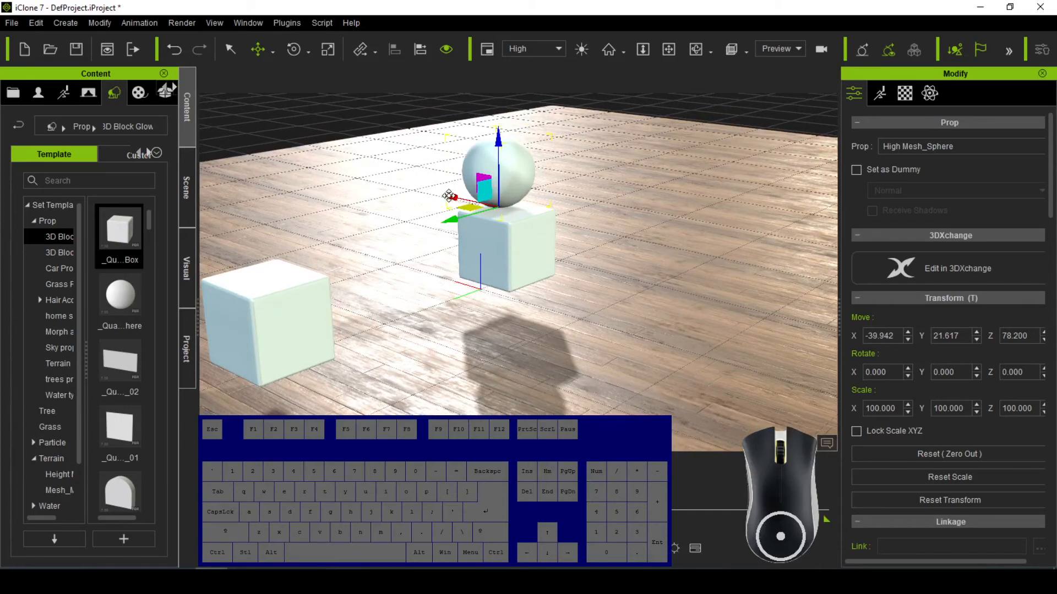
alt+drag(453, 196, 491, 206)
alt+right_drag(445, 244, 445, 254)
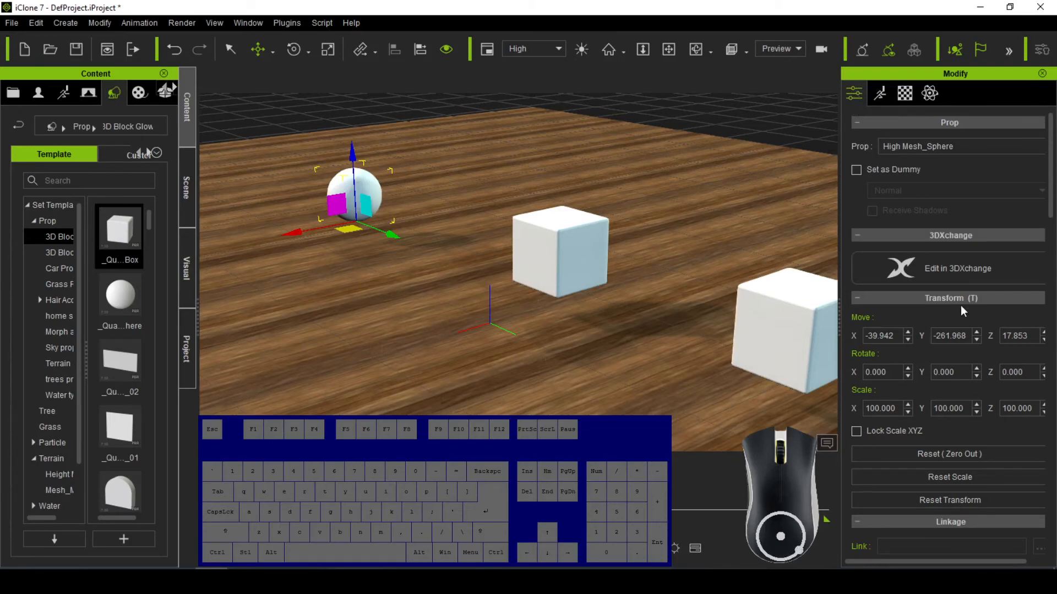
Step: Set the middle box's pivot to the top centre with the pivot quick set
scroll(960, 304, down, 9)
scroll(960, 306, down, 10)
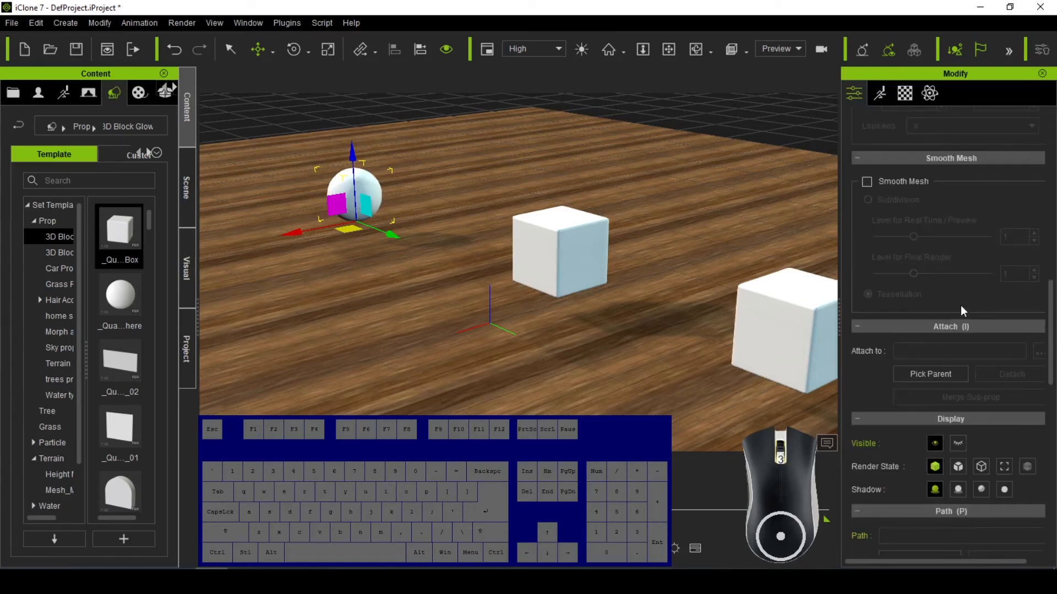
scroll(961, 310, down, 3)
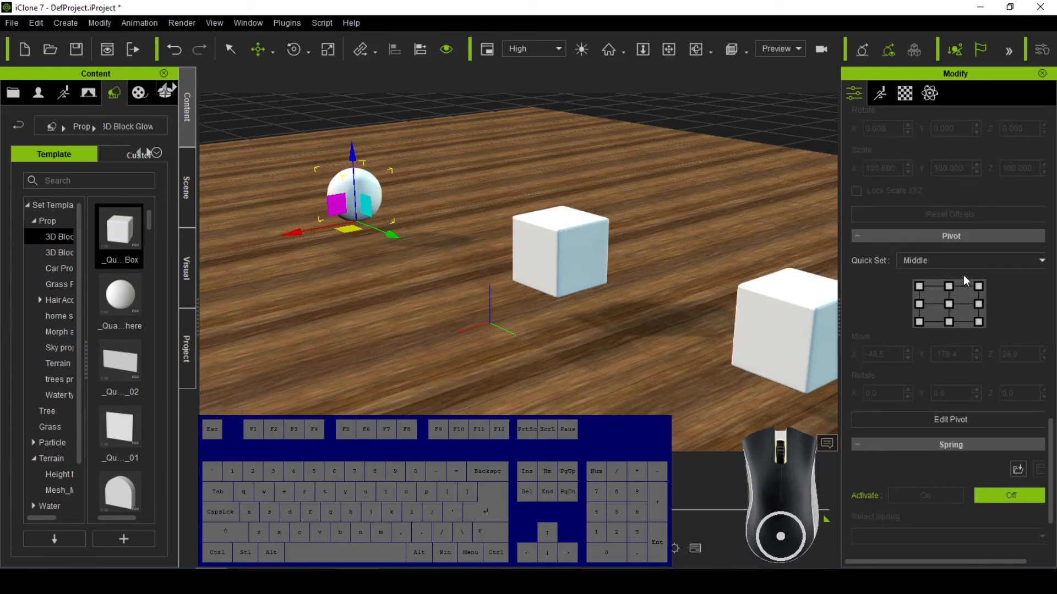
click(975, 286)
click(564, 259)
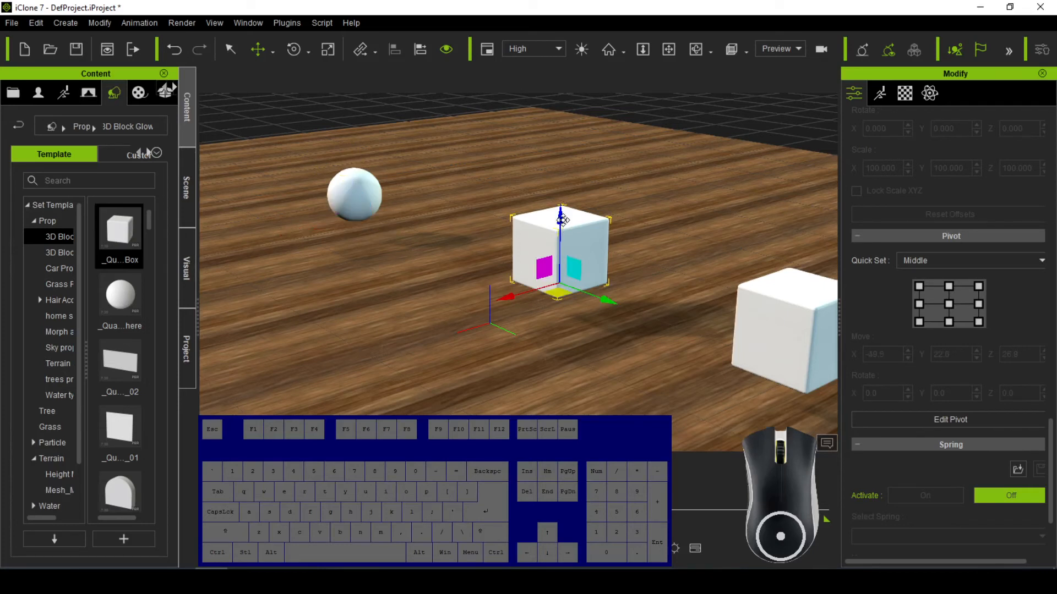
click(949, 287)
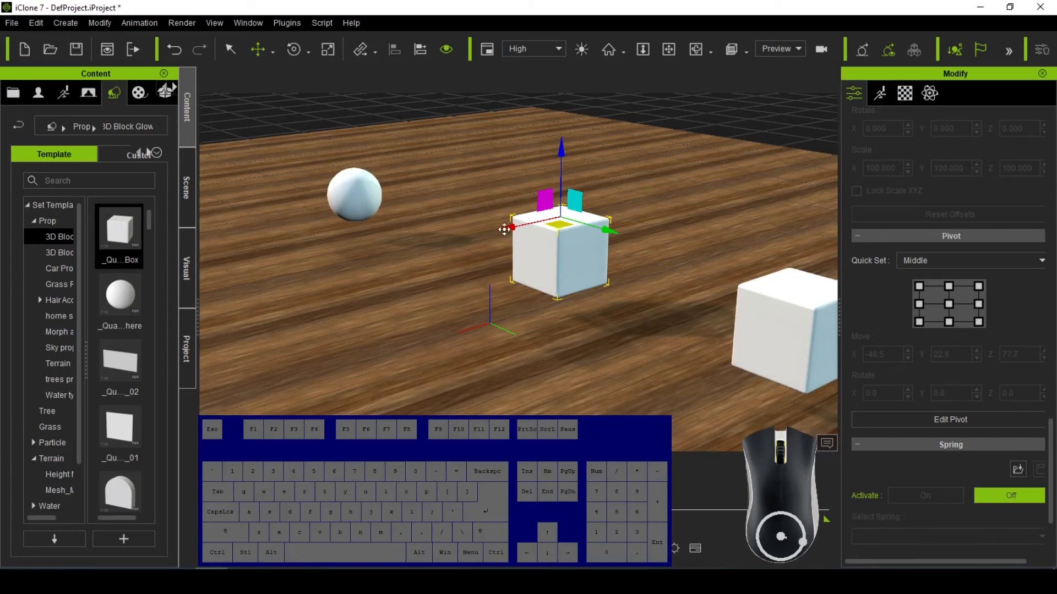
Step: Align the sphere to the middle box on the X, Y and Z axes by pivot, apply it, and check the stacked props
click(352, 186)
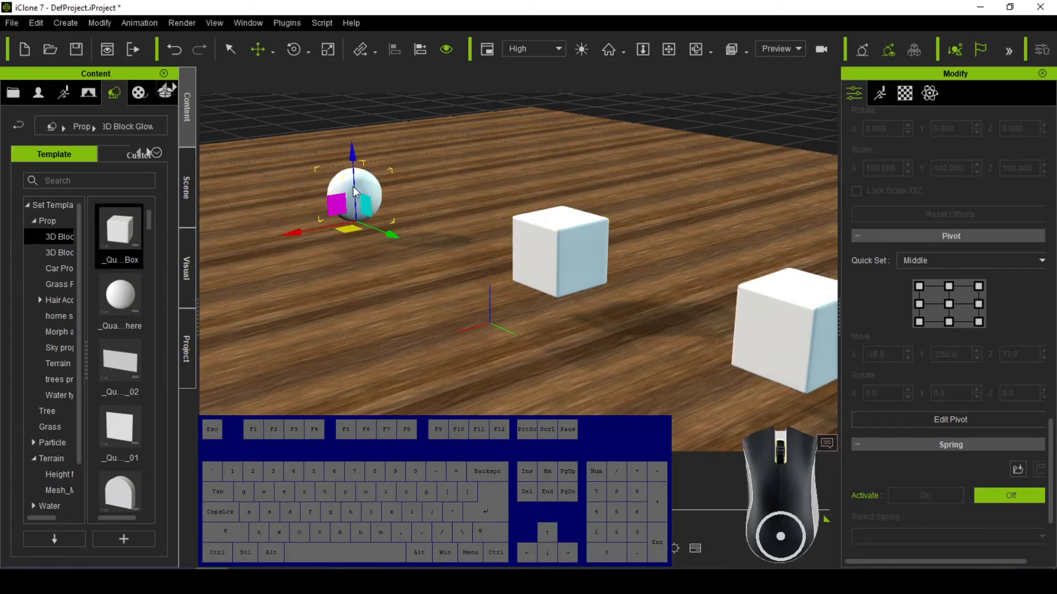
click(422, 51)
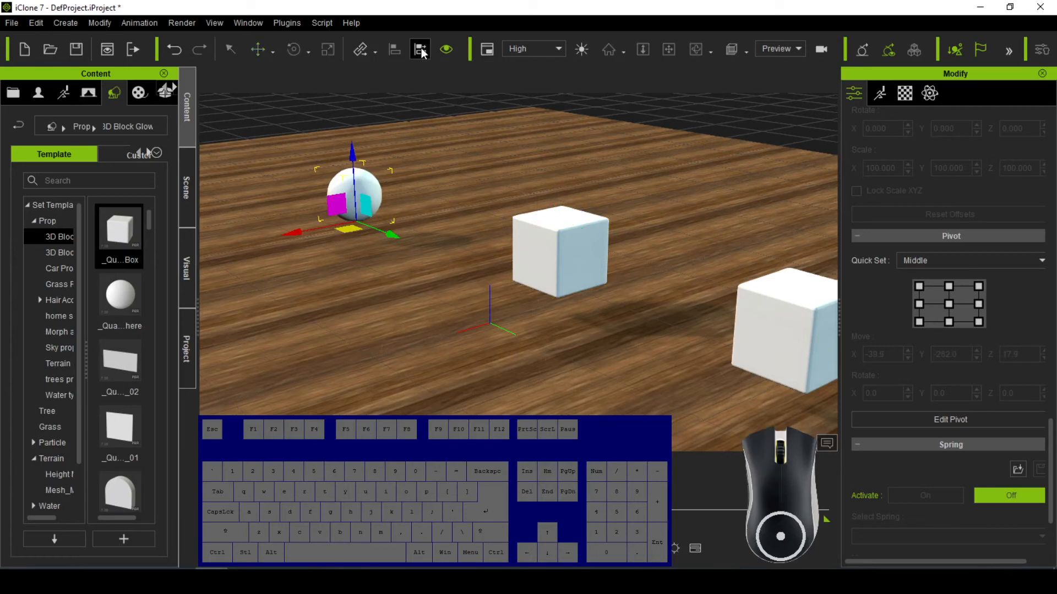
click(563, 241)
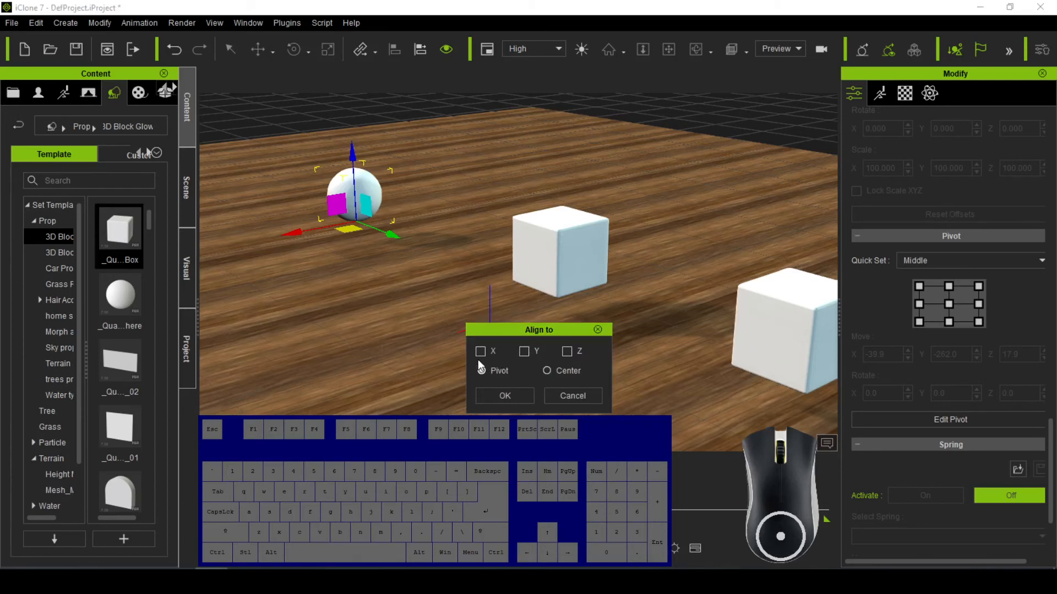
click(481, 352)
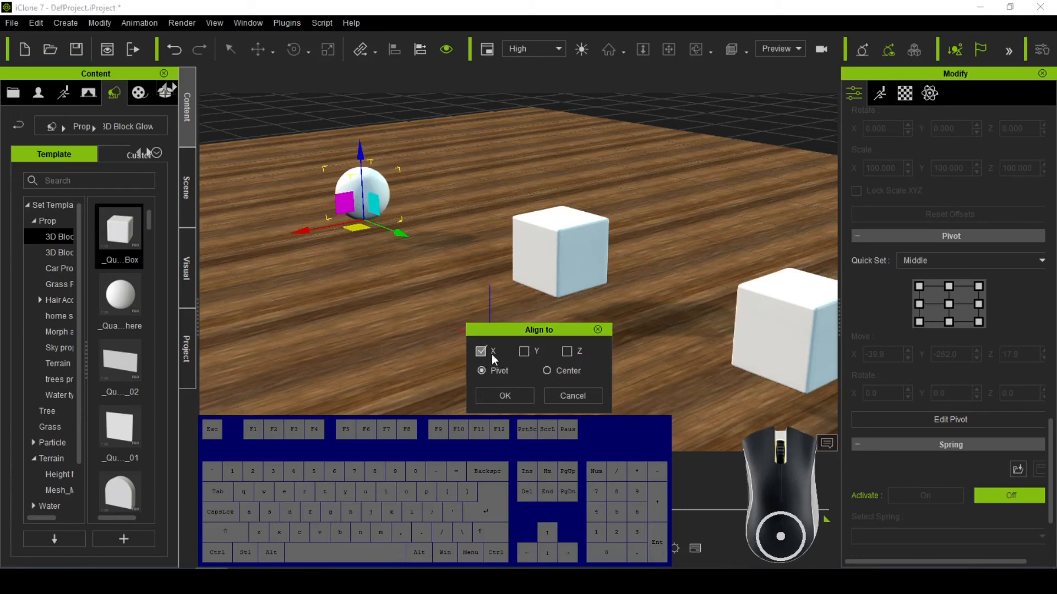
click(524, 351)
click(567, 352)
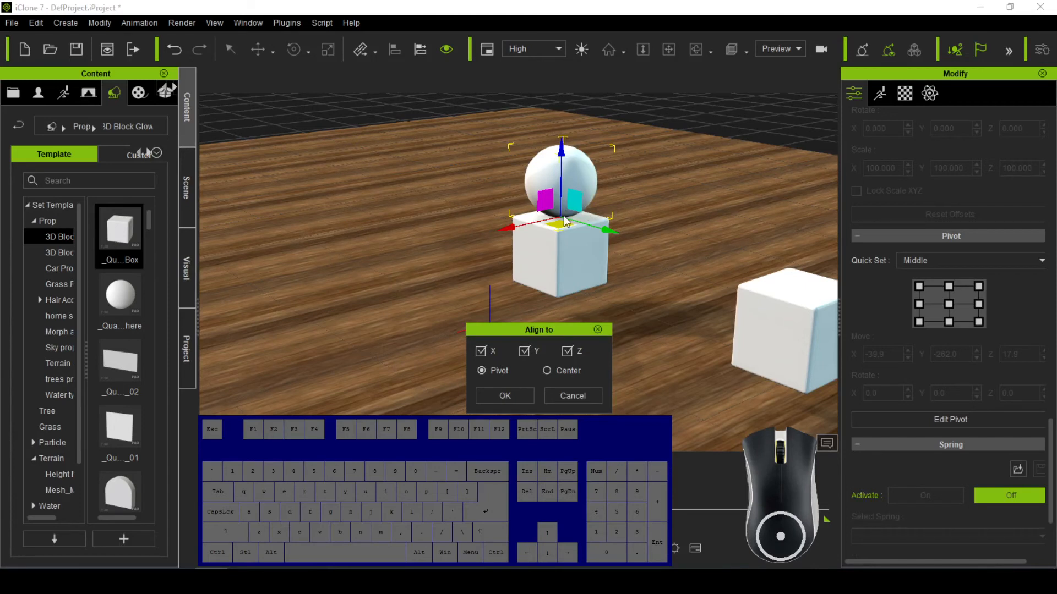
click(502, 395)
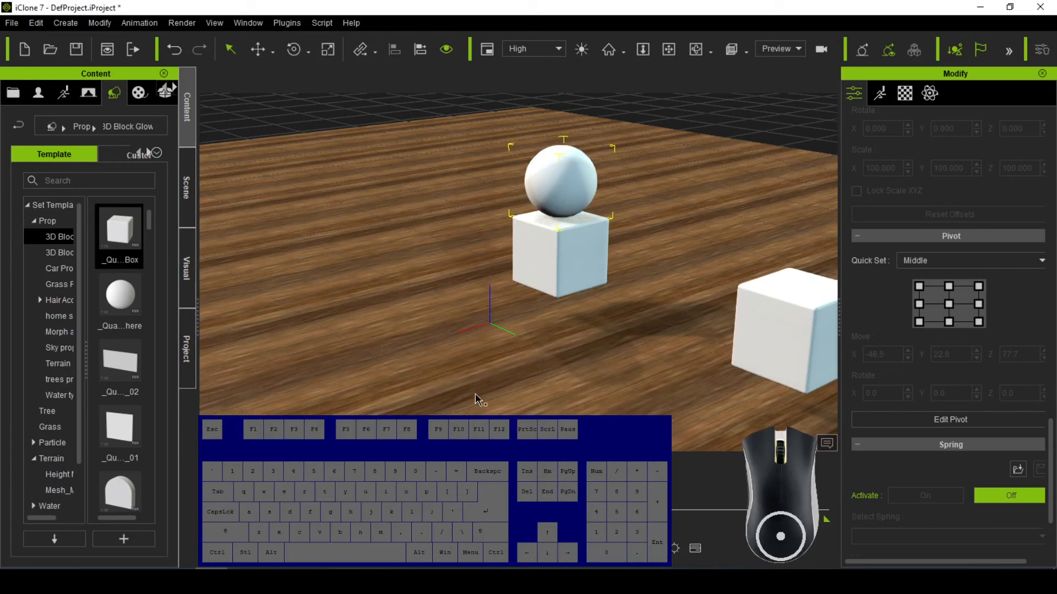
key(alt)
mouse_move(597, 252)
alt+mouse_down()
mouse_move(539, 256)
mouse_move(556, 261)
mouse_move(575, 261)
mouse_move(433, 246)
mouse_move(714, 230)
mouse_move(590, 257)
alt+mouse_up()
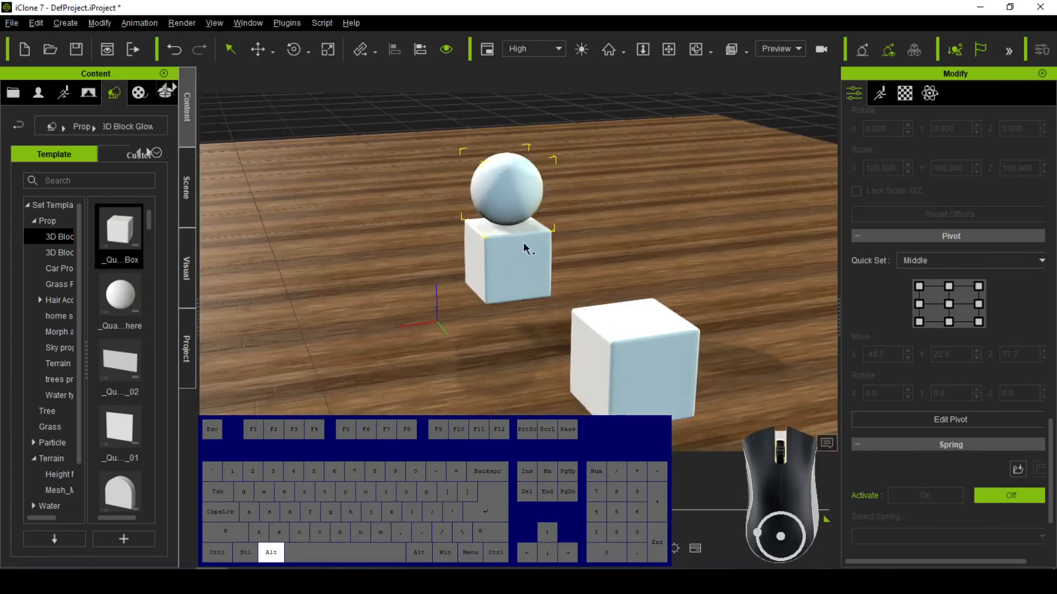
alt+drag(521, 245, 751, 233)
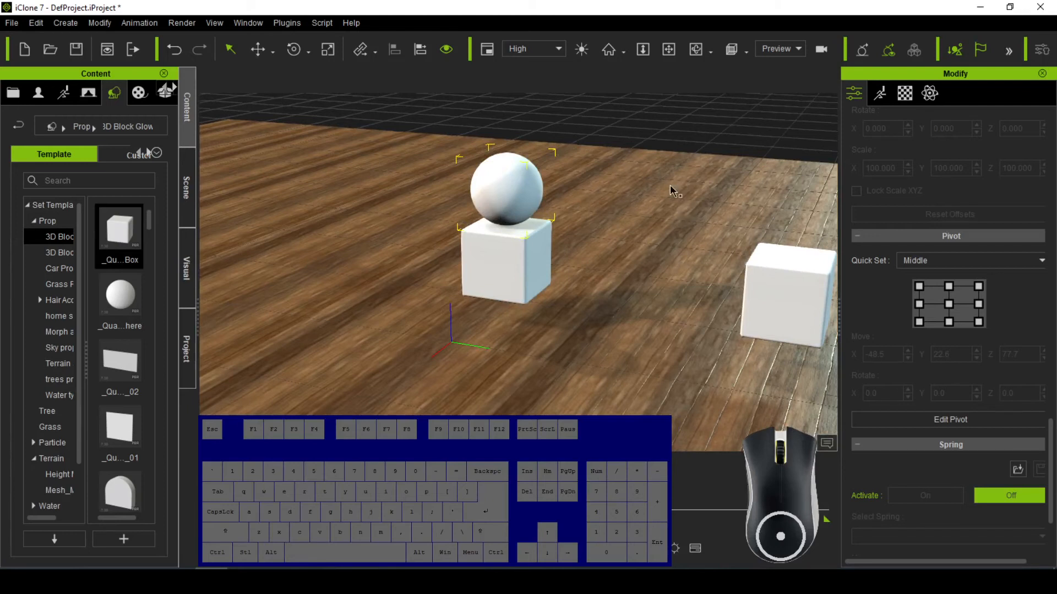
Step: Hide and show the sphere several times, leaving it visible
click(447, 50)
click(447, 51)
click(447, 49)
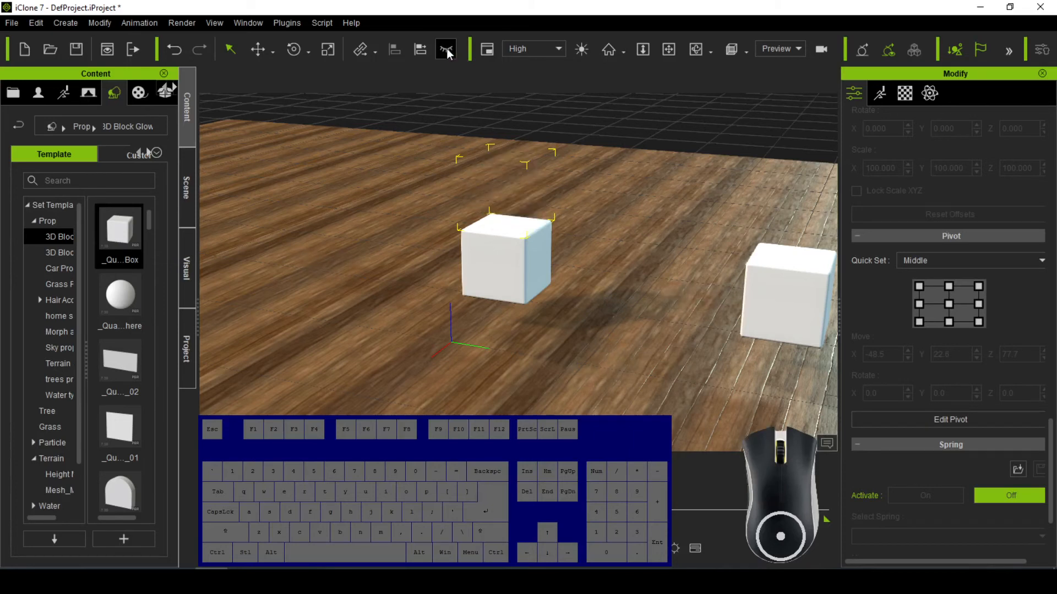
click(447, 50)
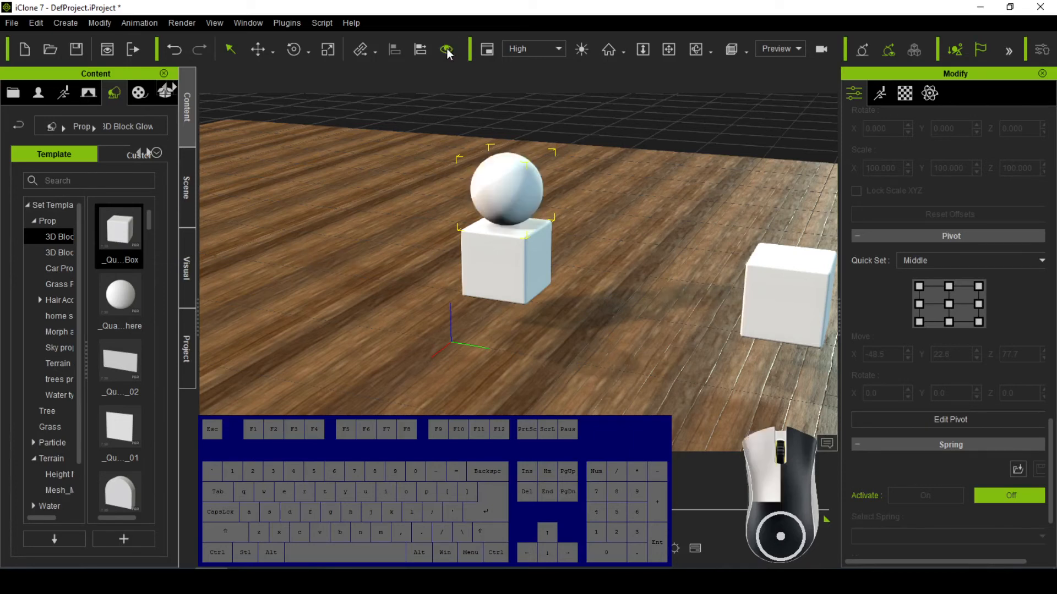
click(447, 50)
click(447, 50)
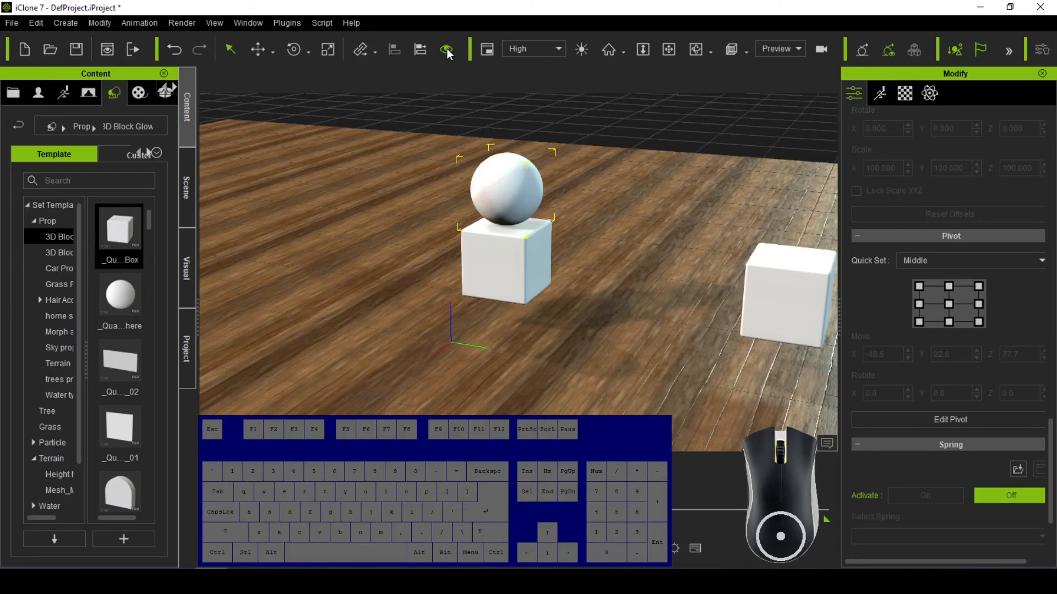
Step: Hide the middle box and show it again
click(506, 268)
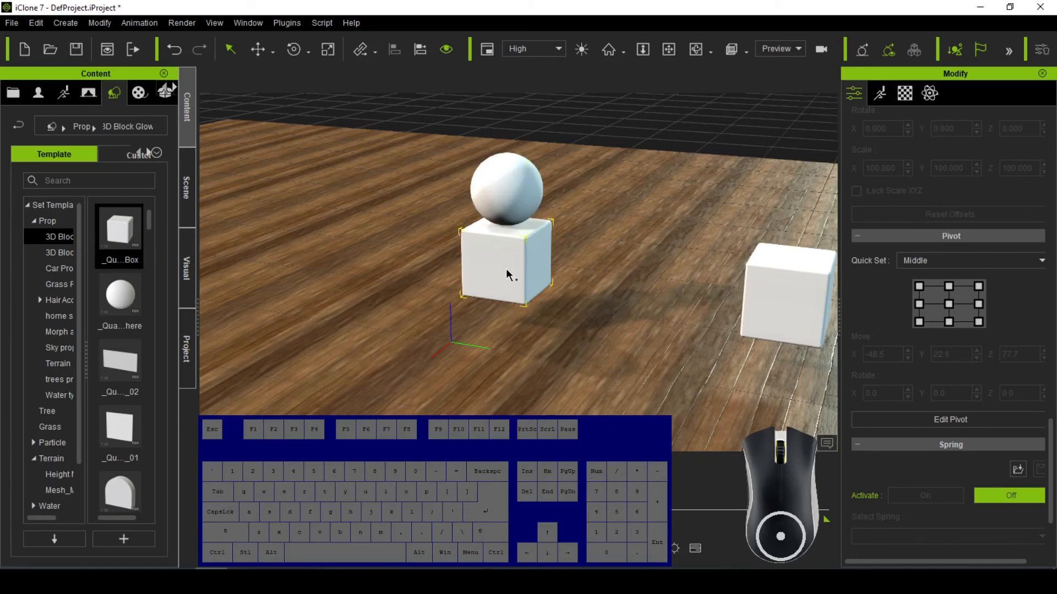
click(446, 50)
click(445, 49)
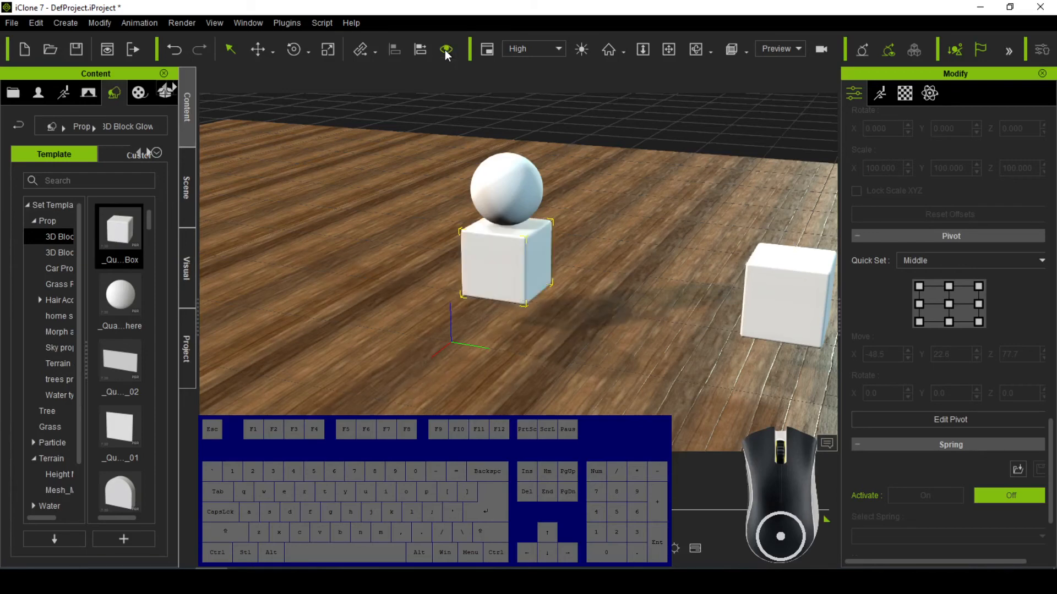
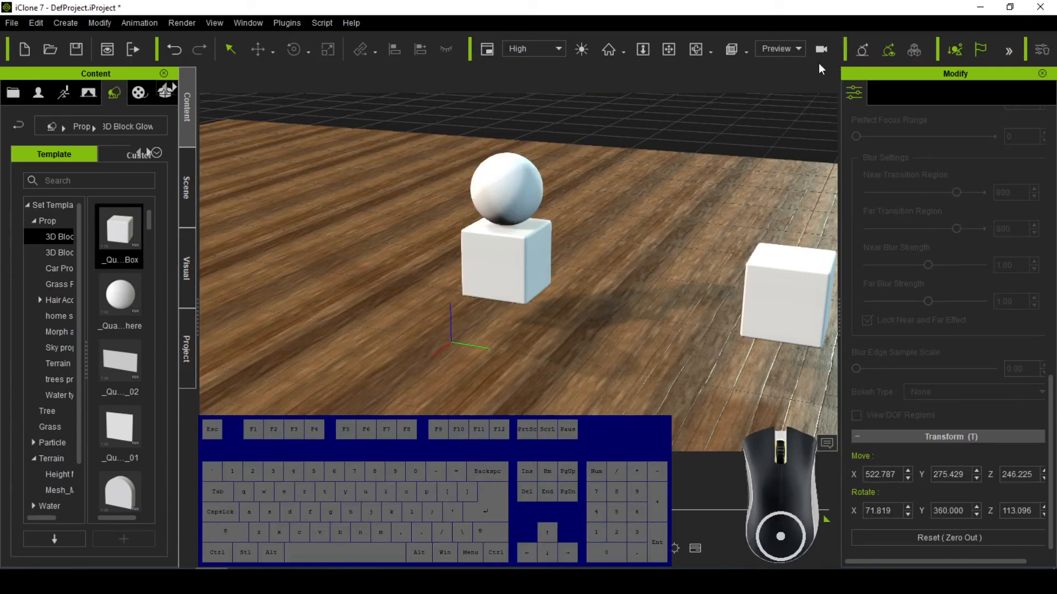
Step: Open the Mini Viewport, compare its Preview camera image with the main view, and close it
click(487, 53)
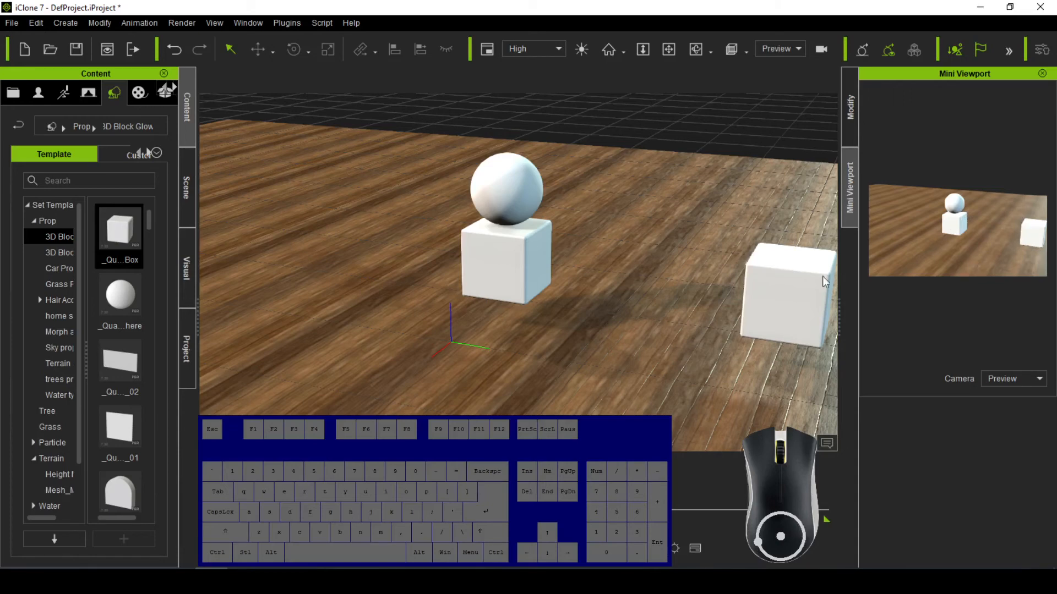
alt+drag(676, 277, 638, 229)
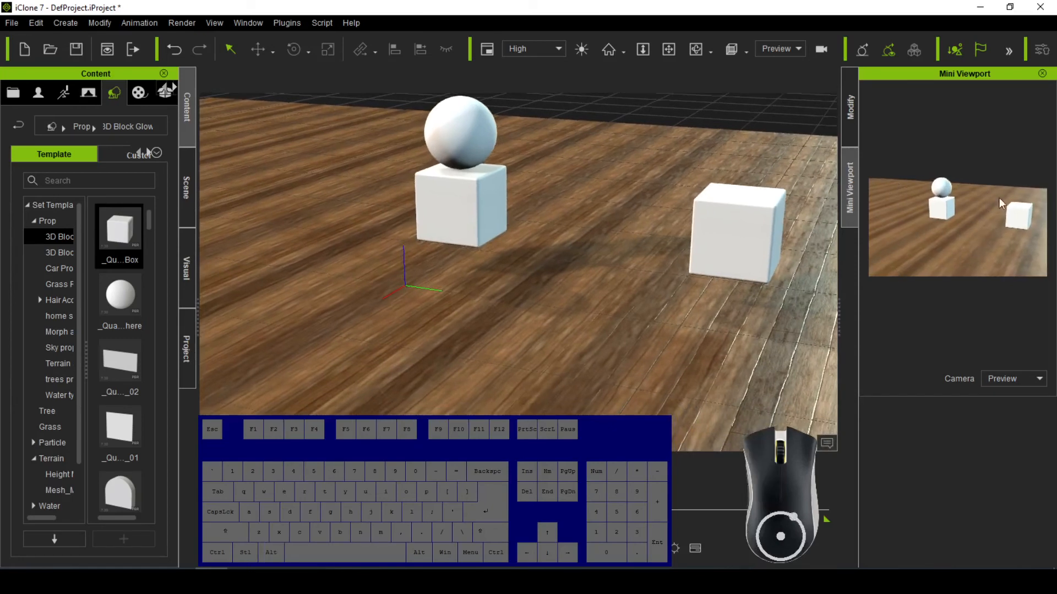
alt+right_drag(533, 296, 511, 292)
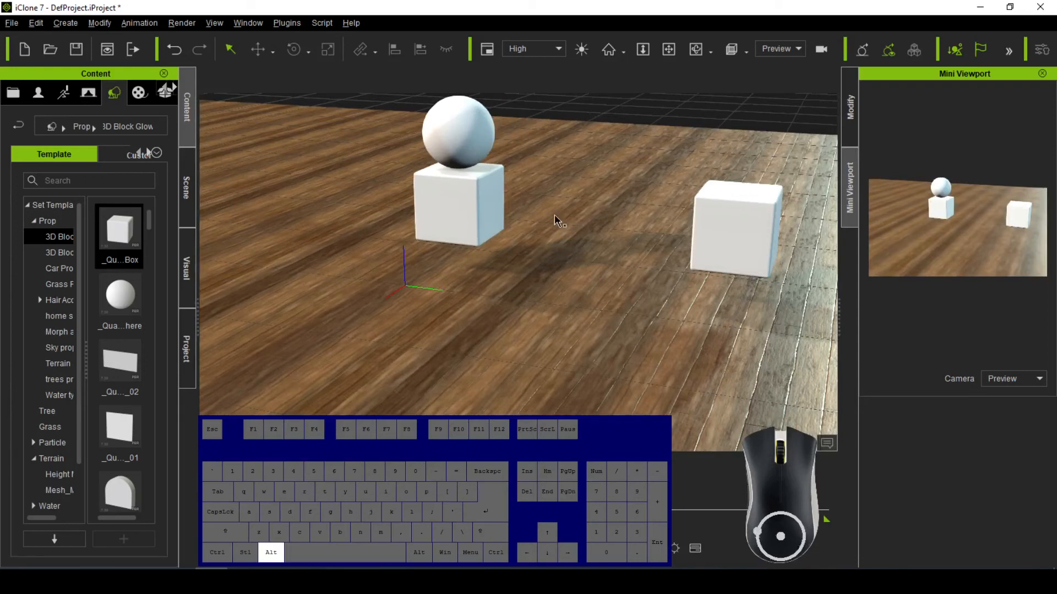
alt+drag(553, 217, 554, 218)
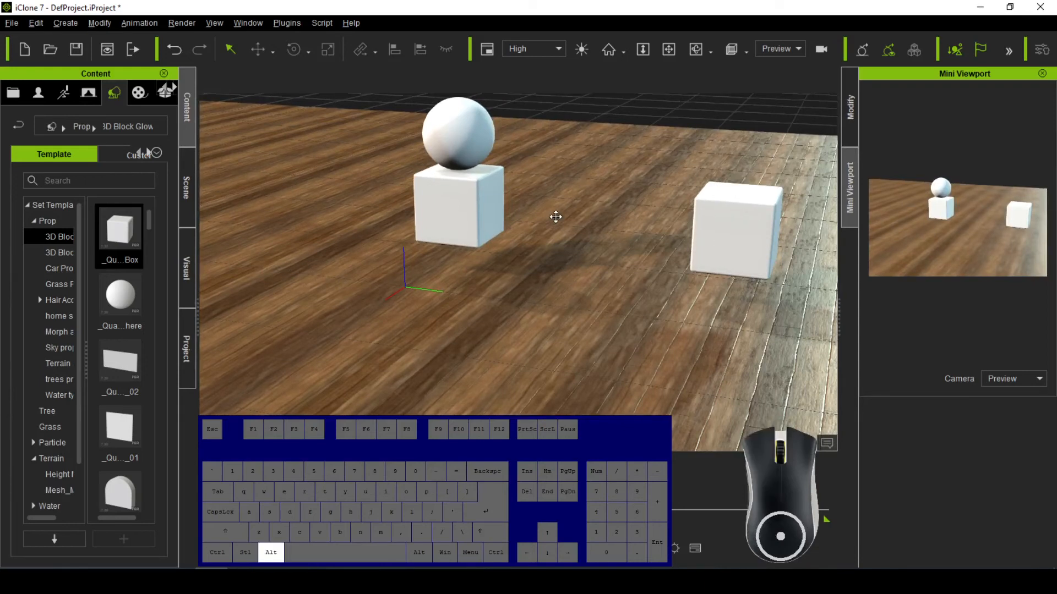
click(1042, 73)
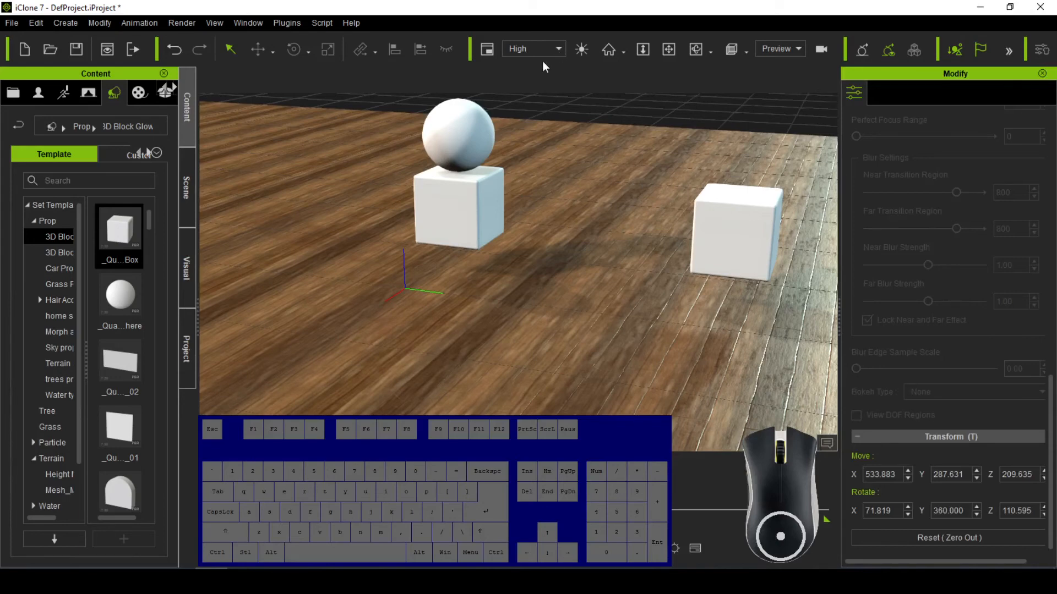
Step: Switch the viewport render quality to Minimal and restore it to High
alt+drag(517, 175, 534, 192)
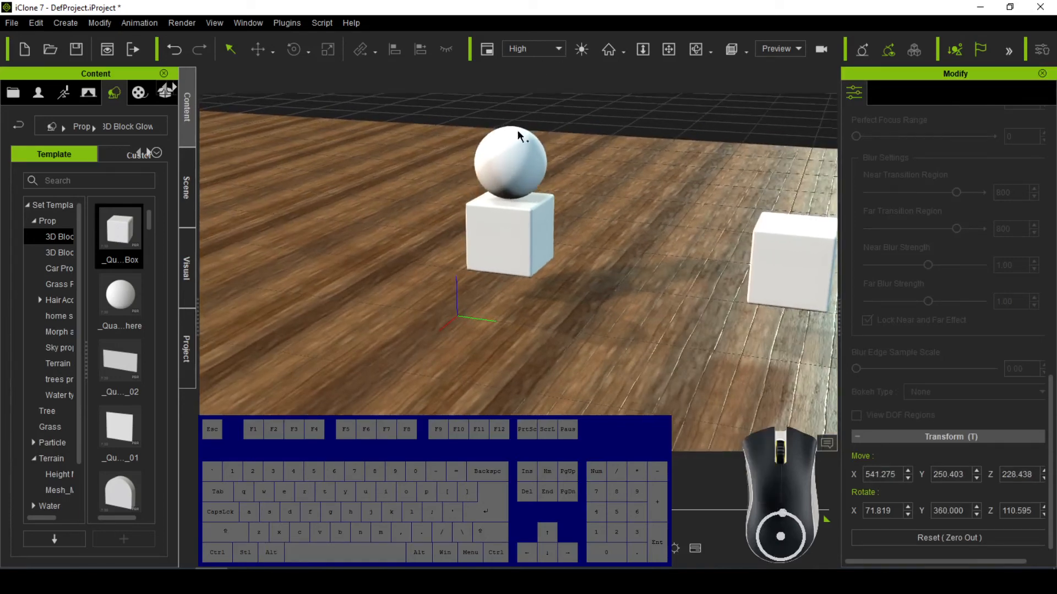
click(560, 49)
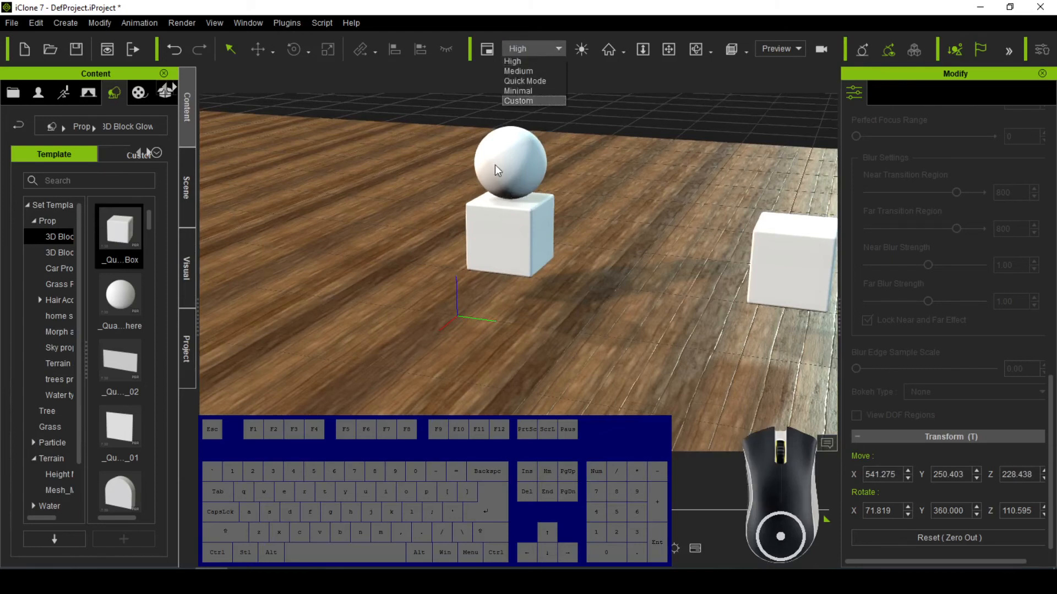
click(512, 91)
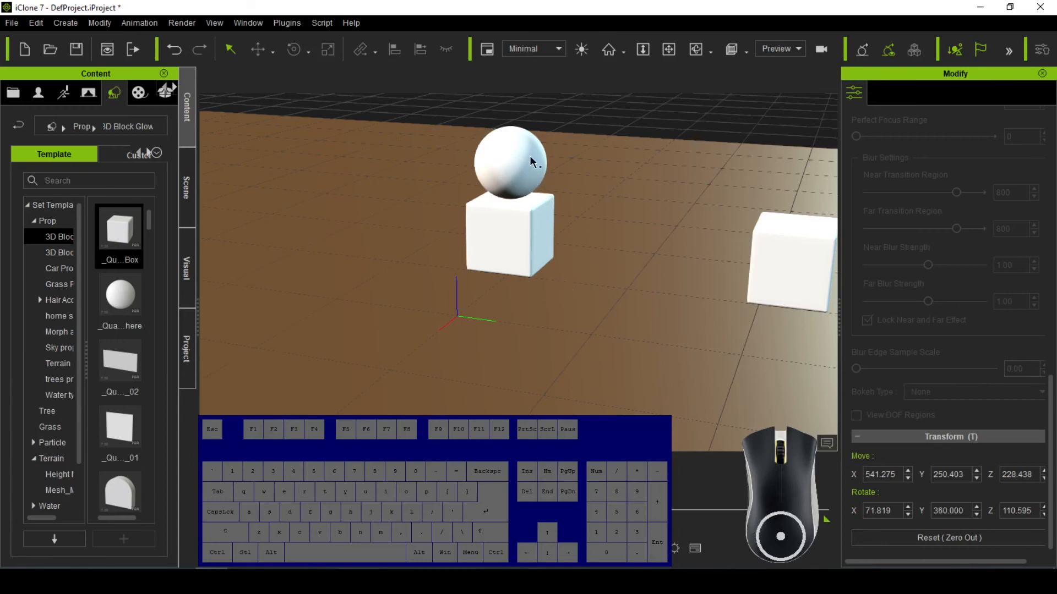
click(558, 48)
click(527, 59)
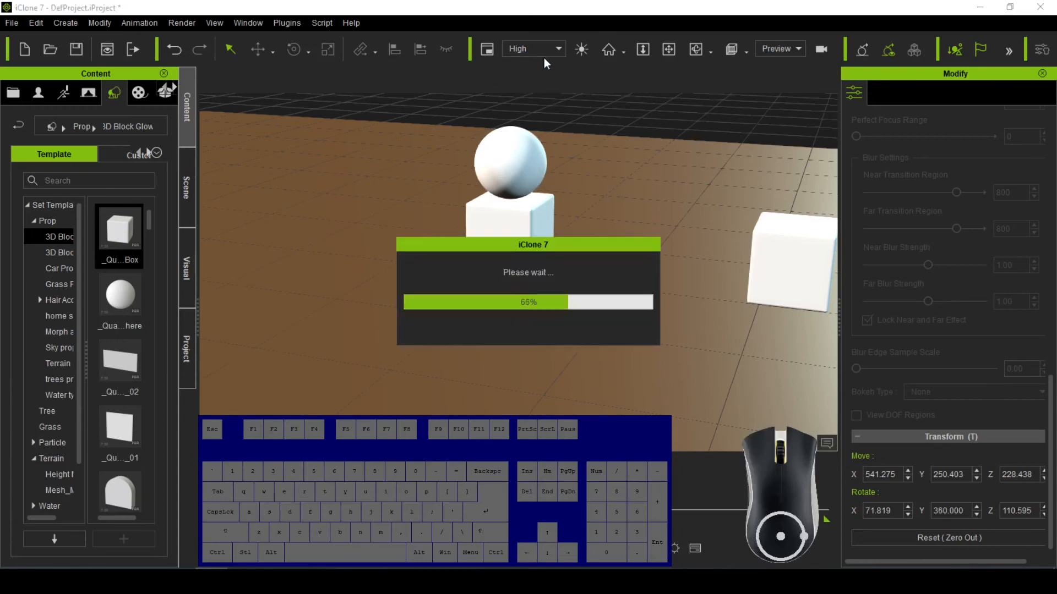
Step: Toggle the Auxiliary Light on and off to compare the scene lighting, leaving it off
click(581, 49)
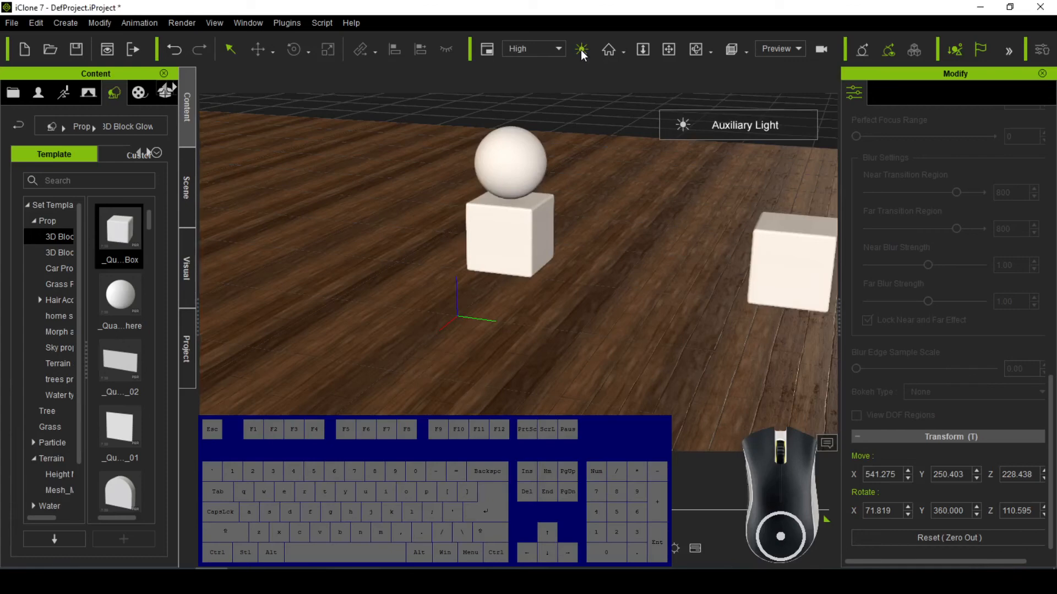
click(582, 49)
click(581, 49)
click(581, 49)
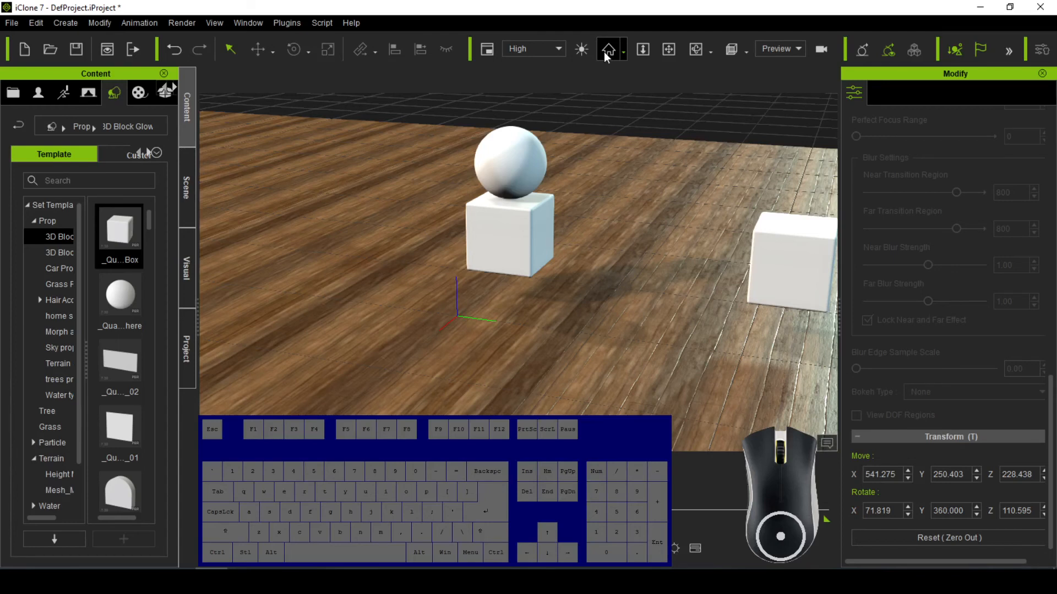
Step: Select the wooden floor, move the camera away from the objects, and frame the whole floor with the Home view
click(462, 338)
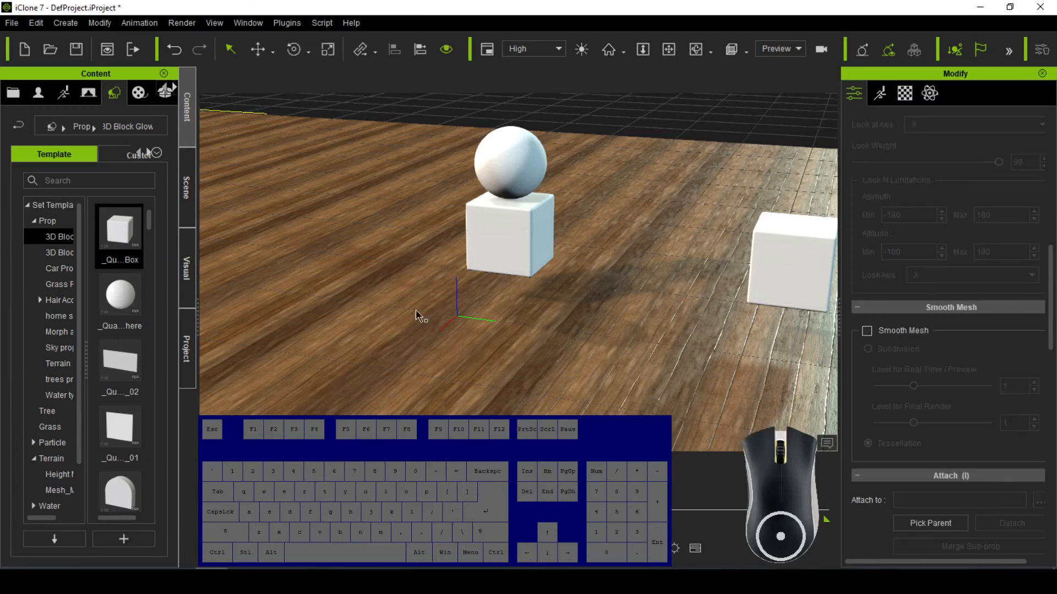
alt+click(419, 284)
alt+drag(419, 284, 661, 290)
alt+drag(461, 362, 531, 319)
alt+scroll(531, 320, up, 2)
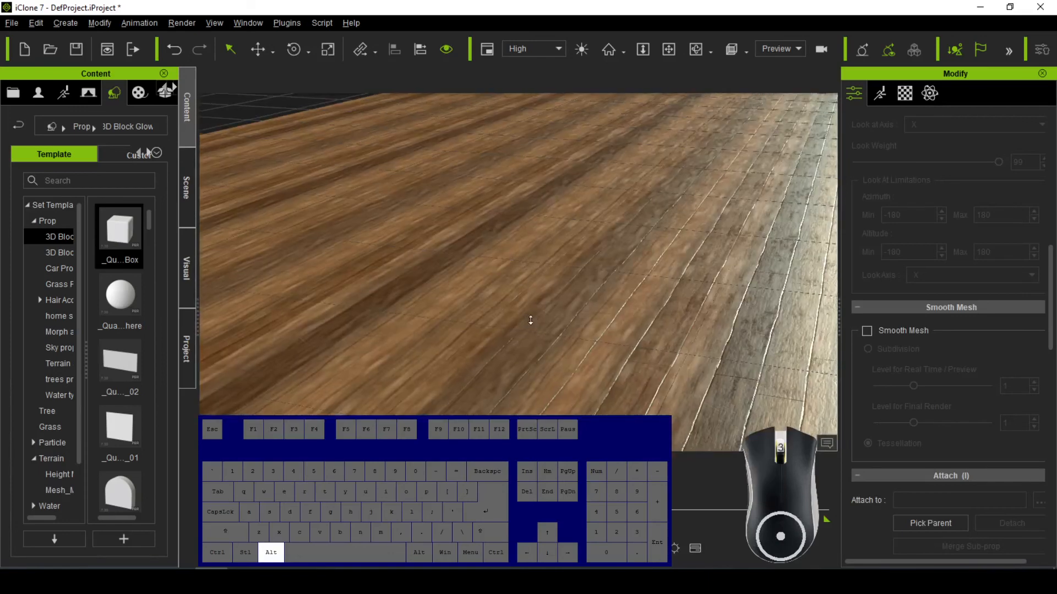
alt+scroll(636, 284, up, 2)
click(726, 233)
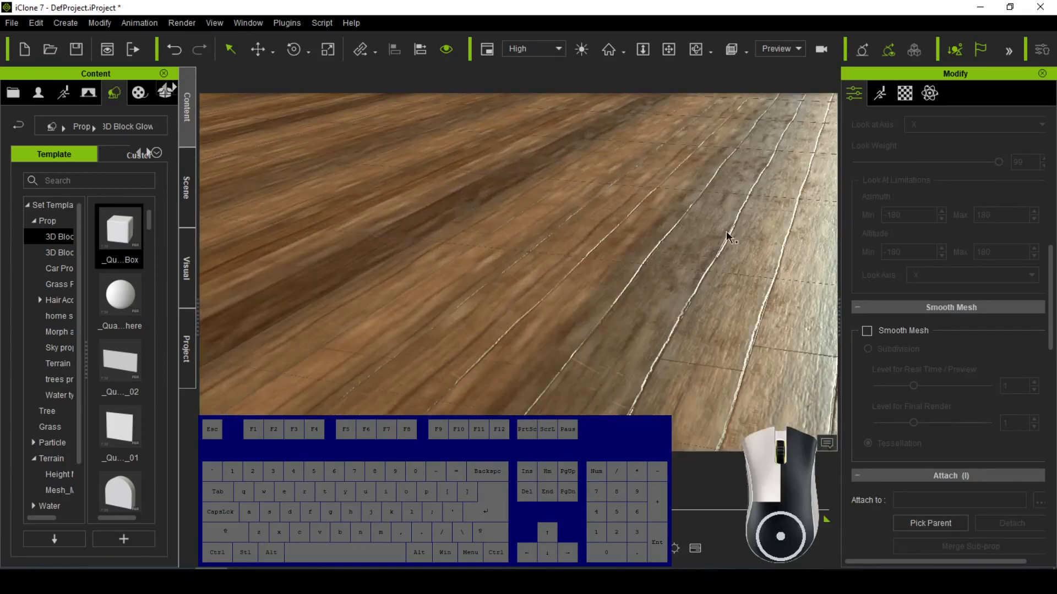
alt+drag(717, 236, 594, 255)
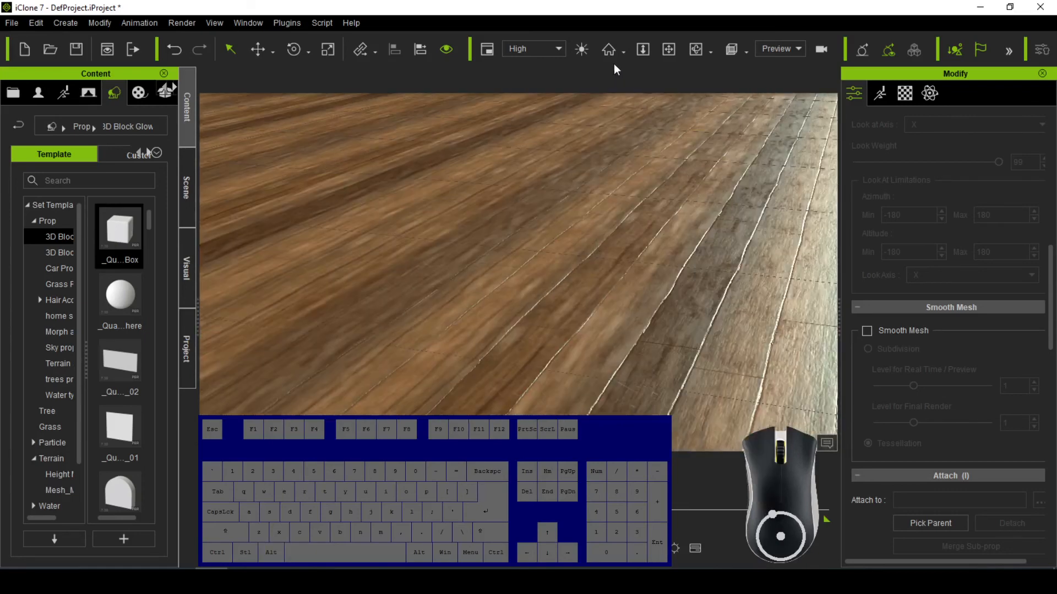
click(608, 49)
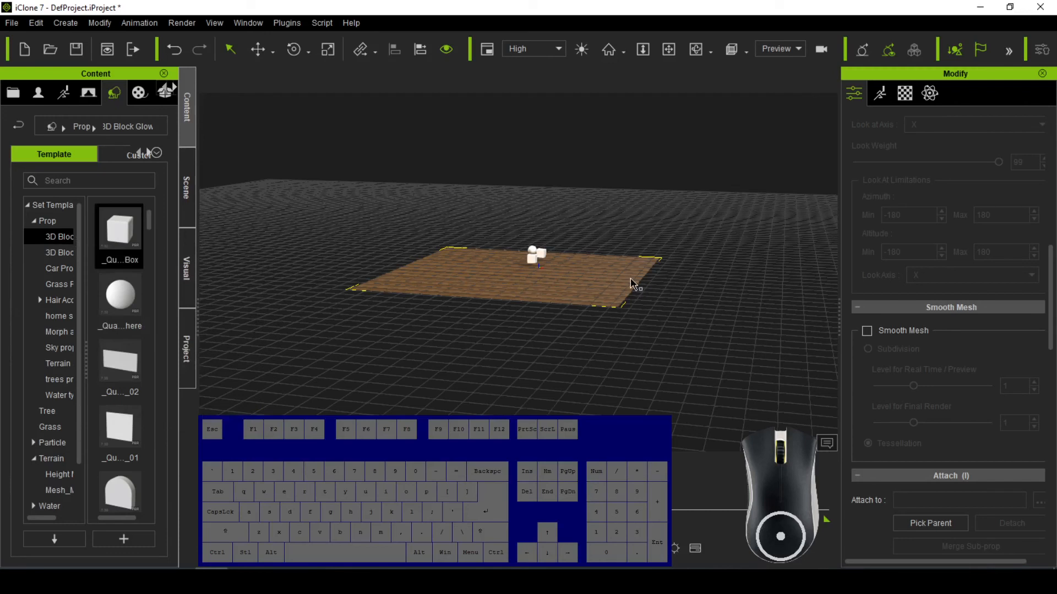
Step: Select the sphere on top of the box and frame it with the Home view
click(692, 332)
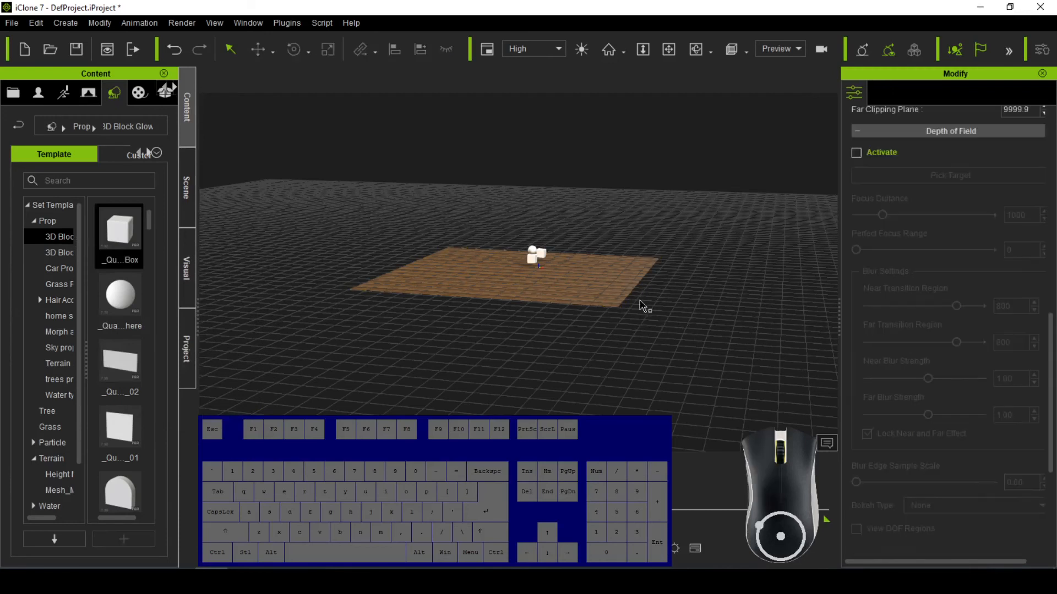
click(533, 261)
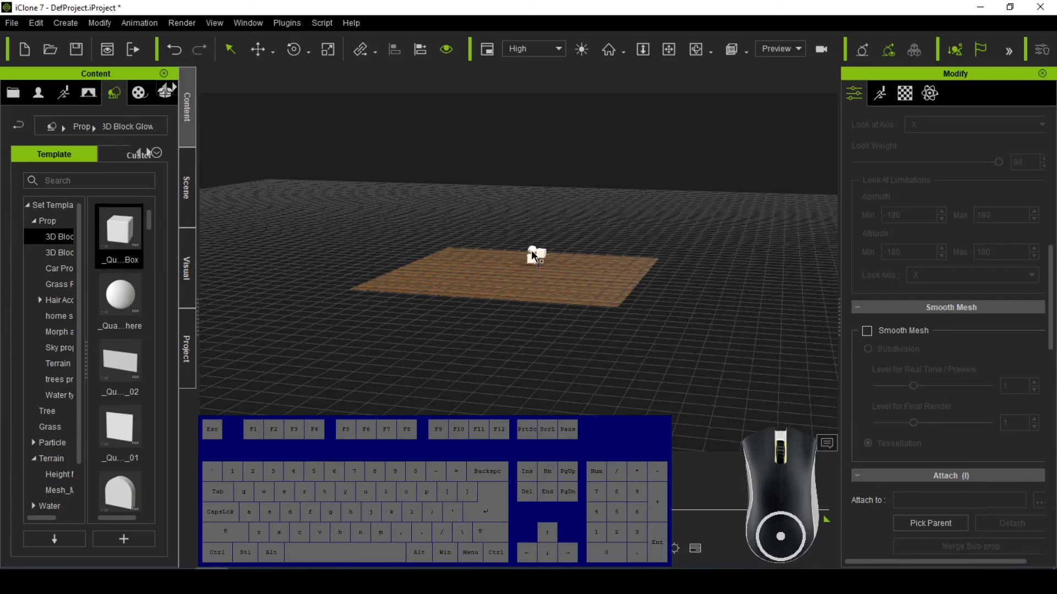
click(530, 249)
click(609, 49)
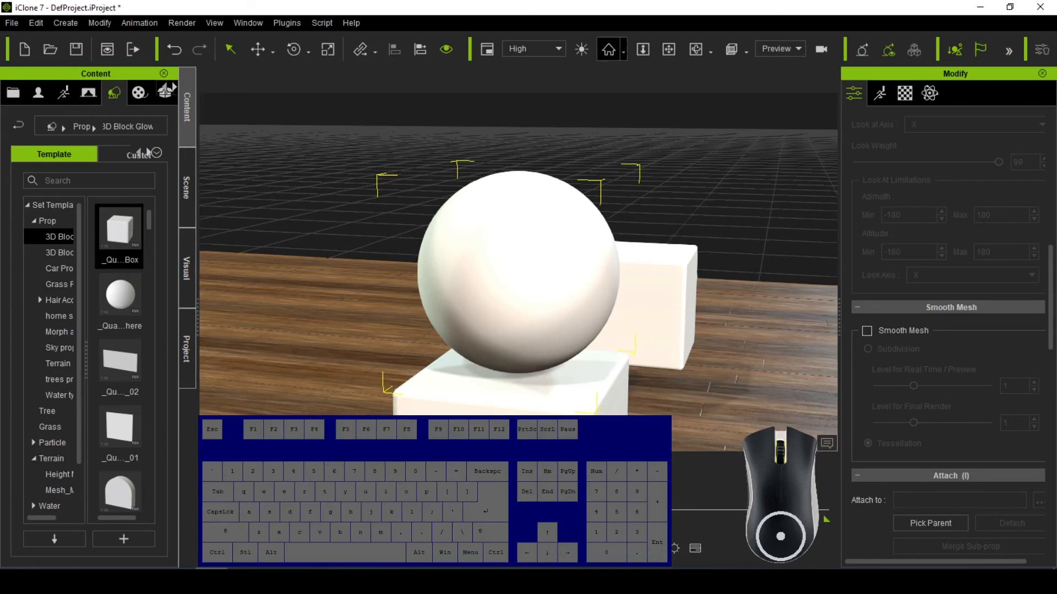
Step: Switch the Home control to Center and re-center the sphere after shifting the camera off it and changing its angle
click(624, 51)
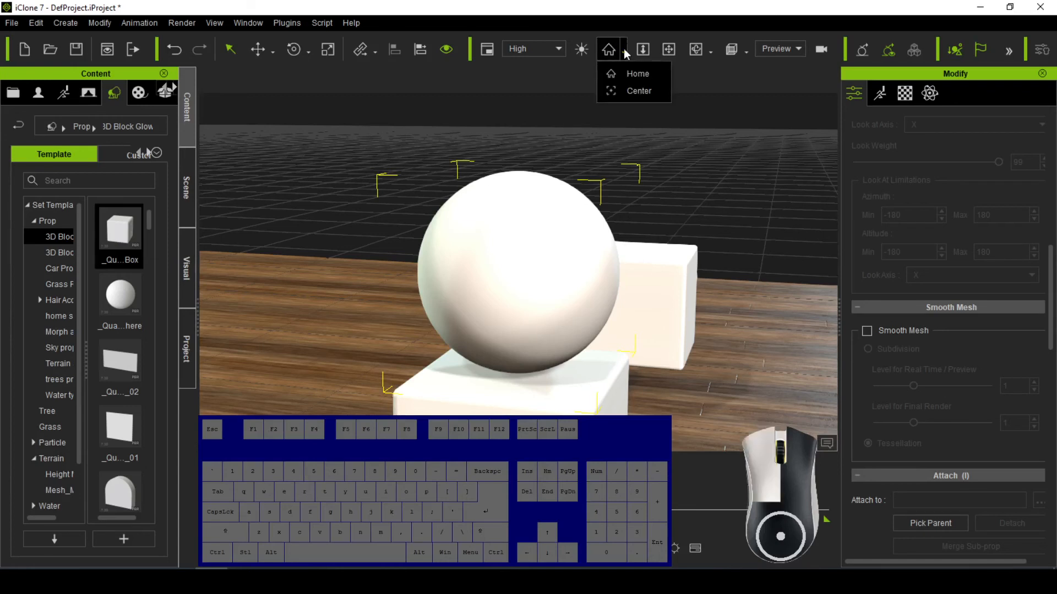
click(623, 88)
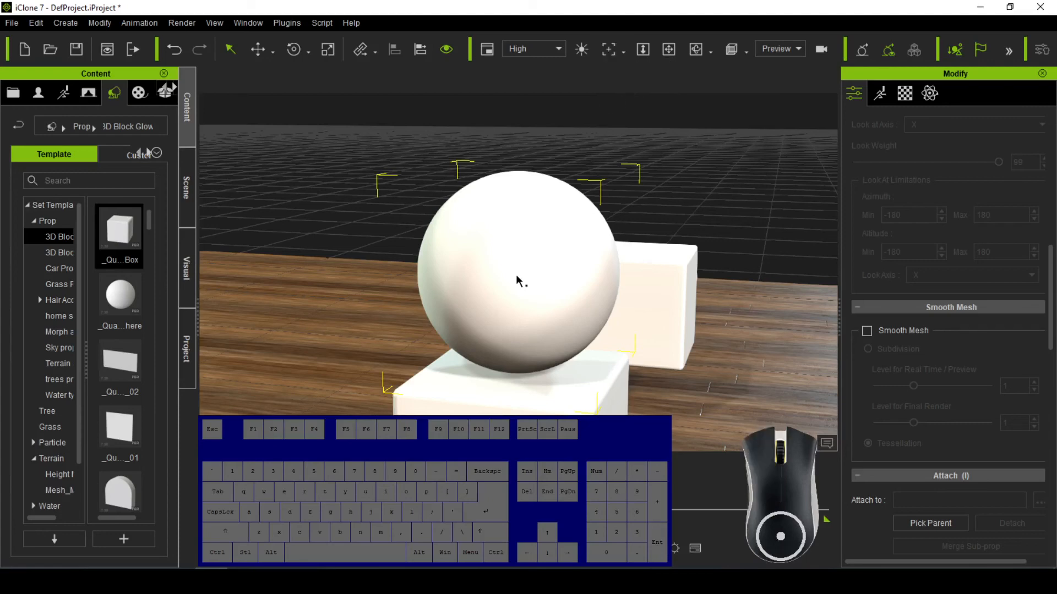
alt+drag(547, 274, 745, 238)
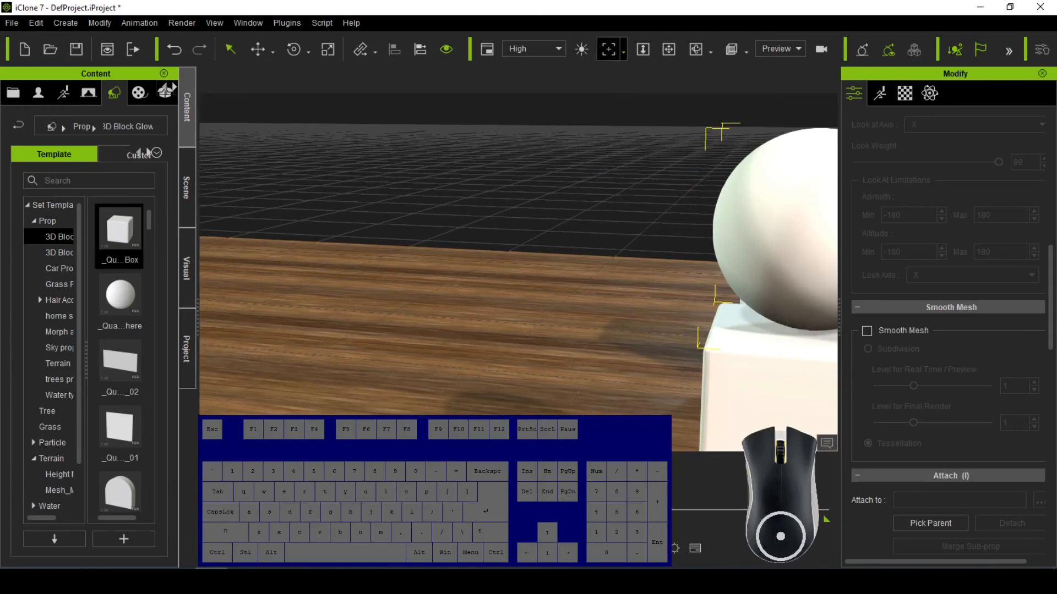
click(608, 48)
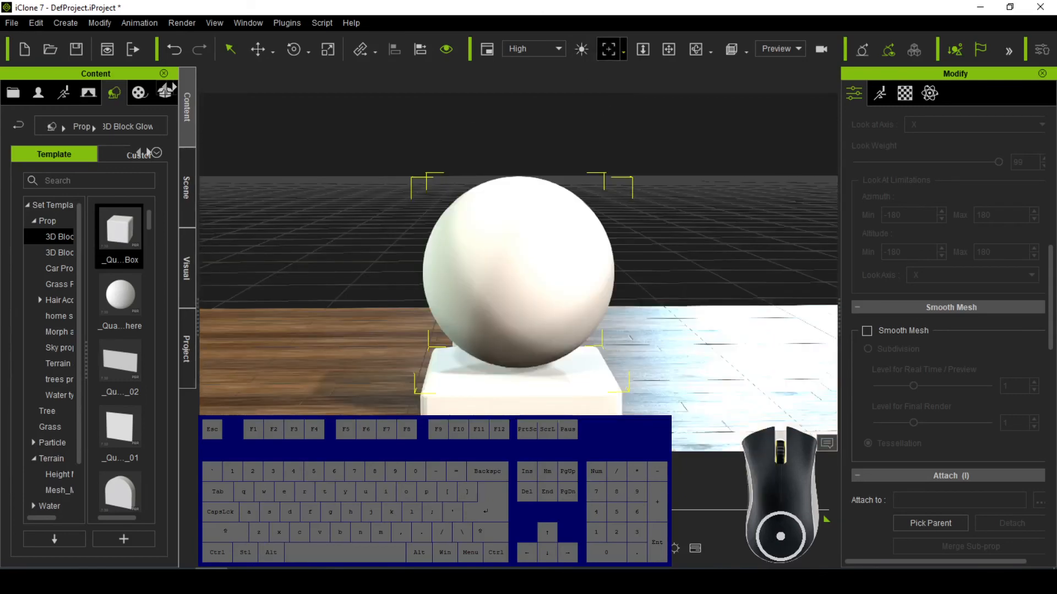
alt+drag(531, 182, 584, 66)
click(608, 49)
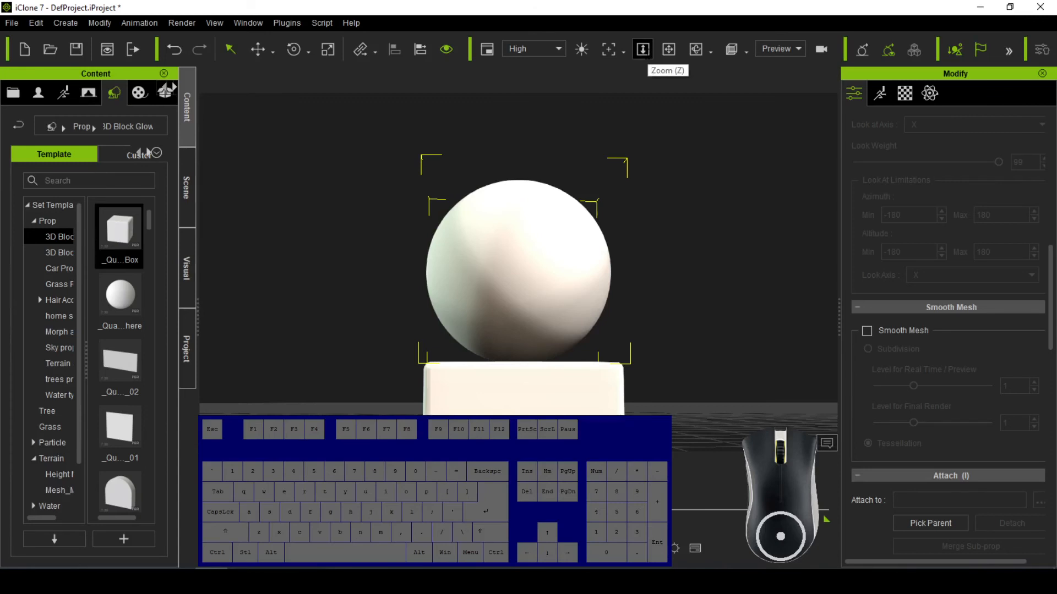
Step: Use the Zoom camera tool to move in and out repeatedly on the sphere
click(642, 49)
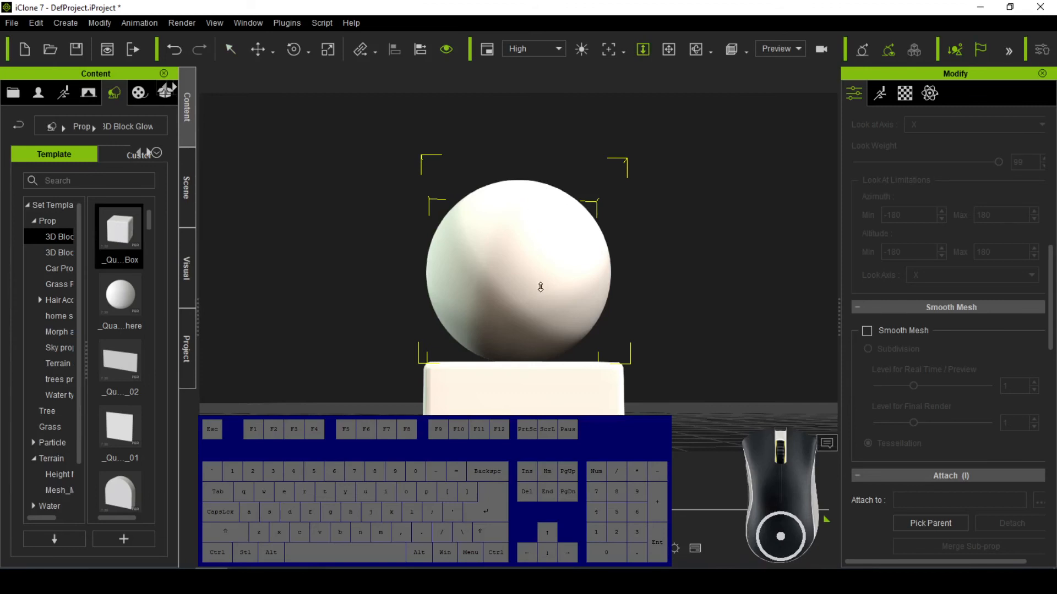
drag(537, 288, 528, 222)
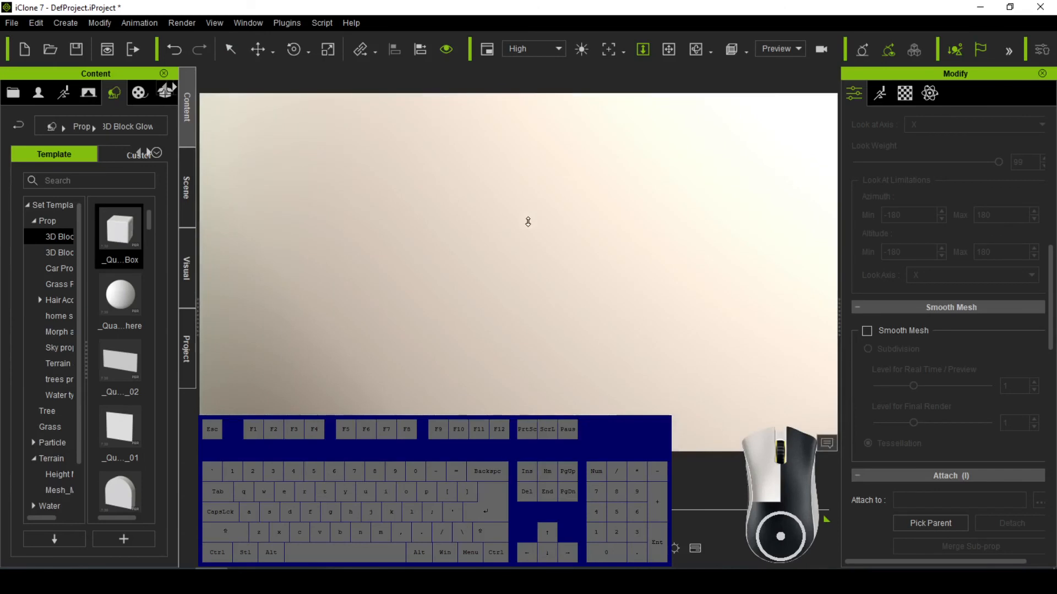
drag(528, 279, 528, 300)
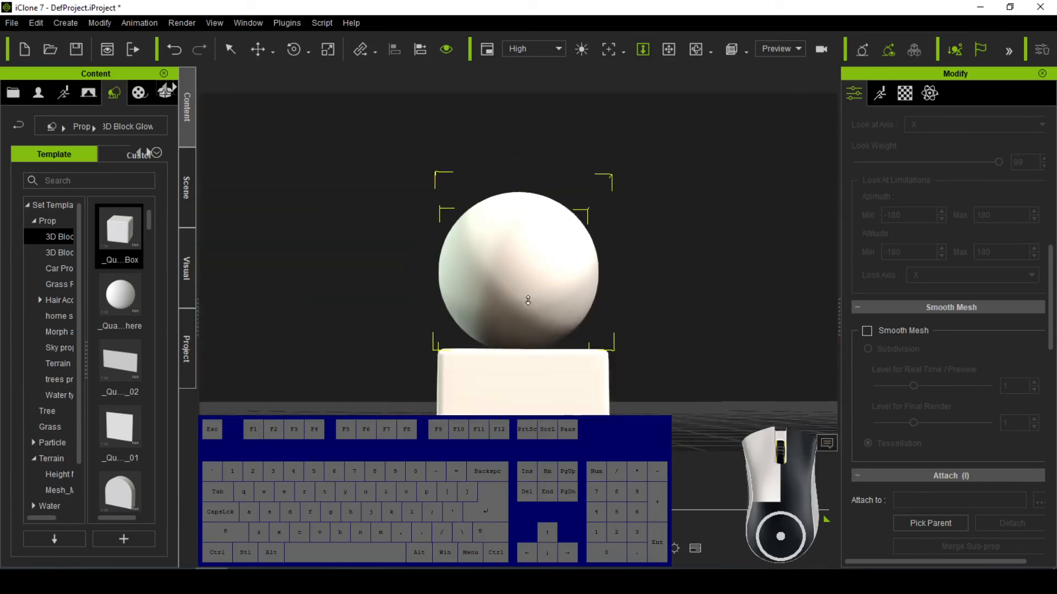
drag(528, 300, 533, 405)
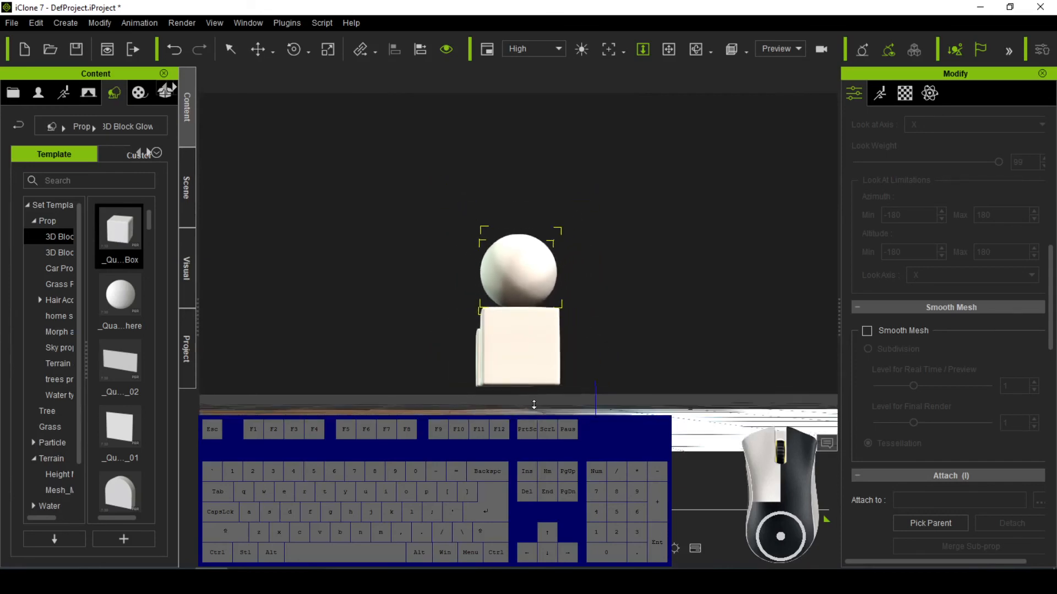
drag(533, 405, 534, 356)
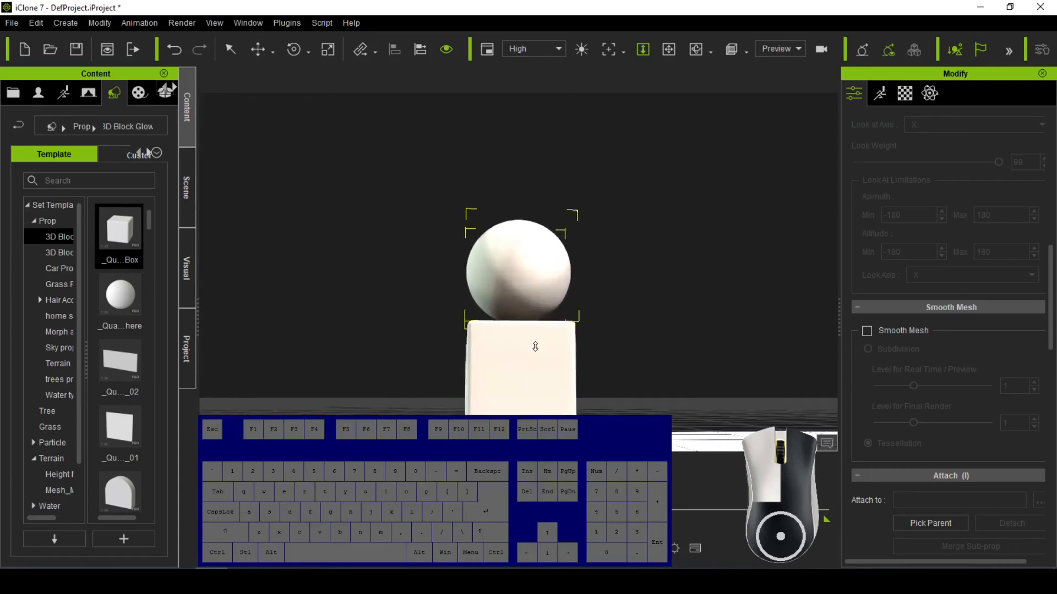
drag(535, 346, 535, 244)
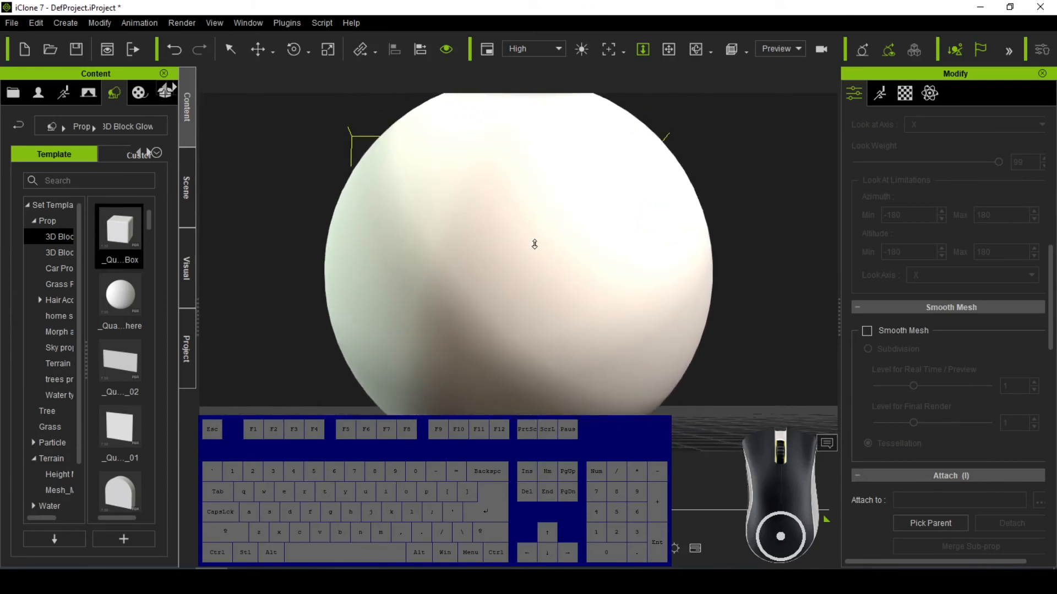
drag(513, 163, 518, 199)
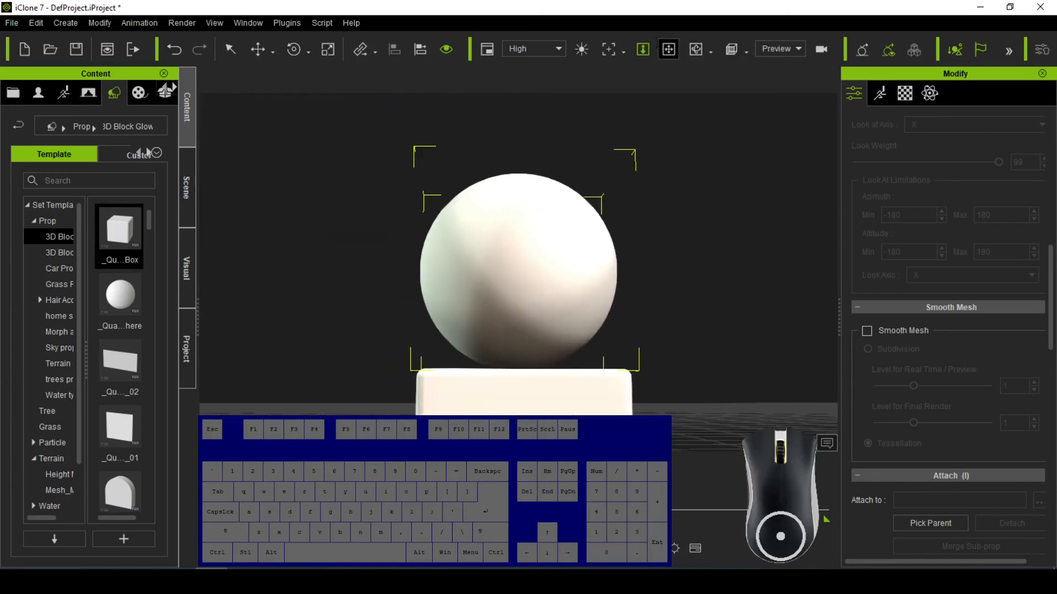
Step: Use the Pan camera tool to shift the view sideways and vertically around the sphere and box
click(669, 49)
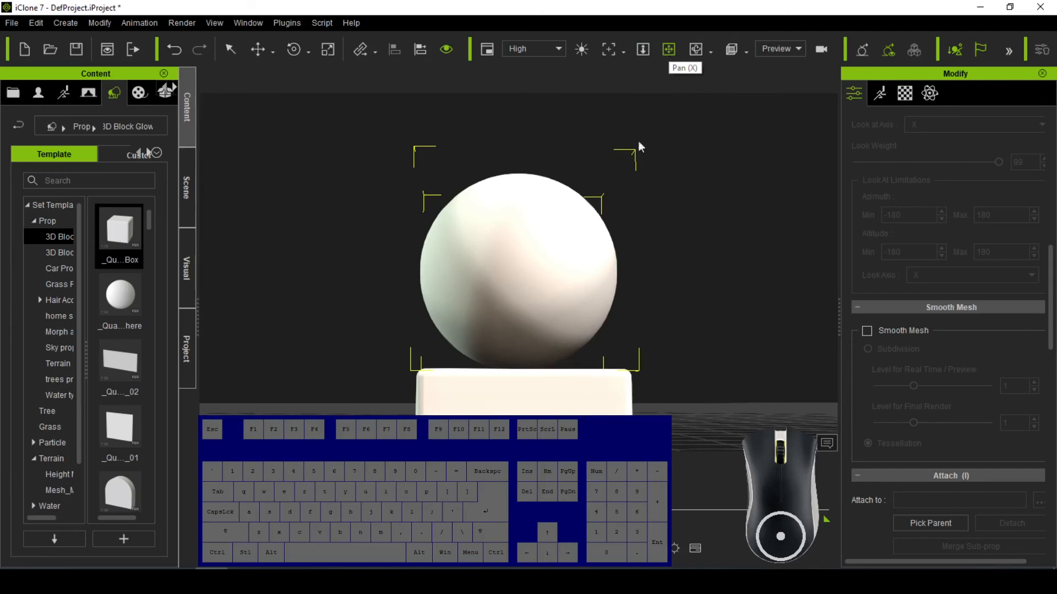
drag(497, 292, 406, 302)
drag(467, 336, 559, 332)
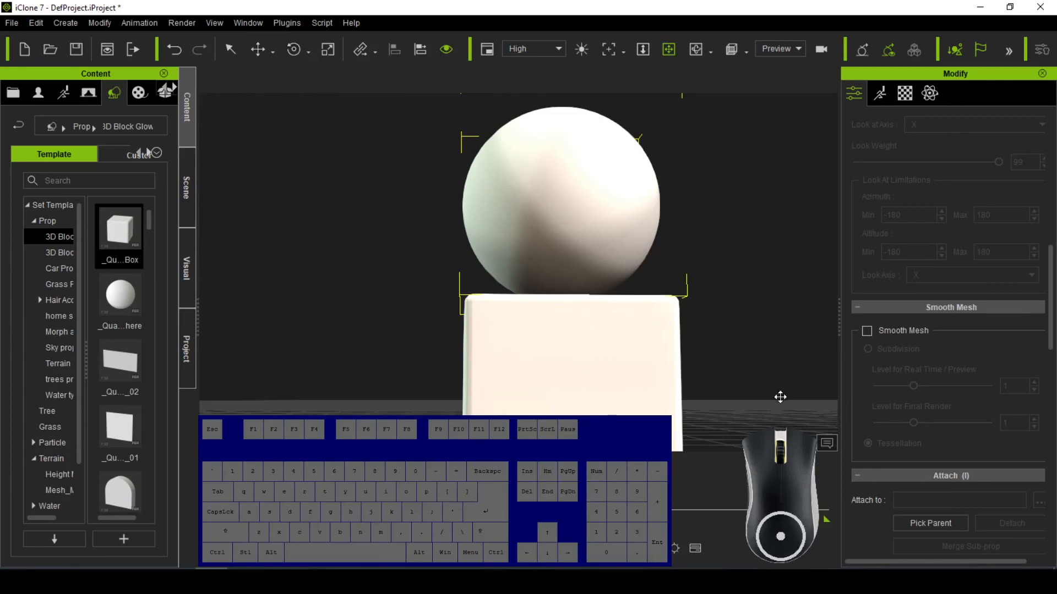
drag(736, 431, 402, 414)
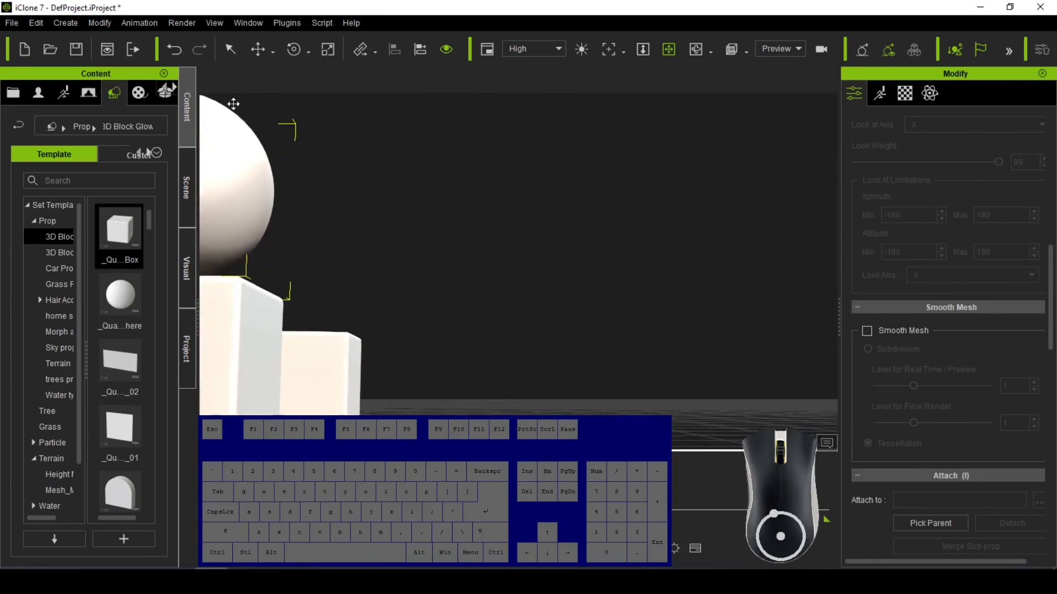
drag(389, 295, 716, 311)
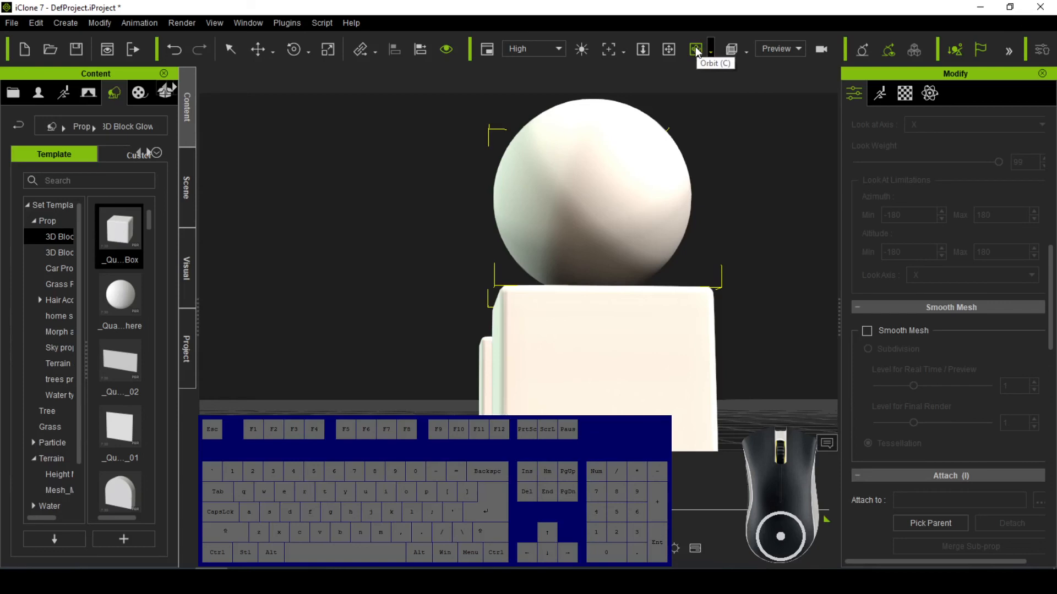
Step: Orbit the camera around the sphere and box, and check the Orbit tool's Roll alternative
drag(553, 231, 903, 241)
drag(500, 234, 710, 239)
drag(505, 314, 771, 342)
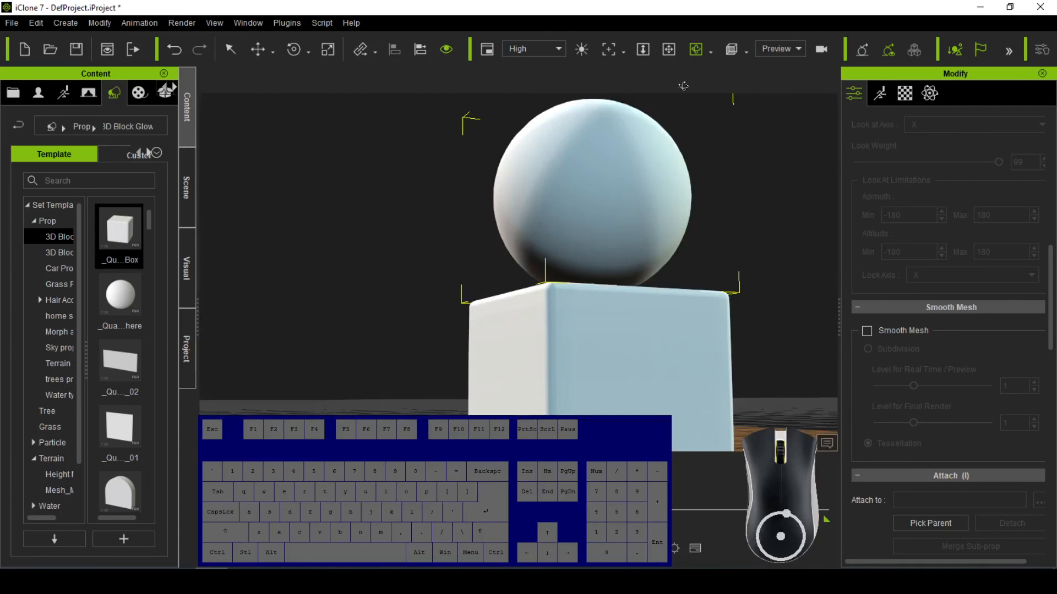
click(710, 53)
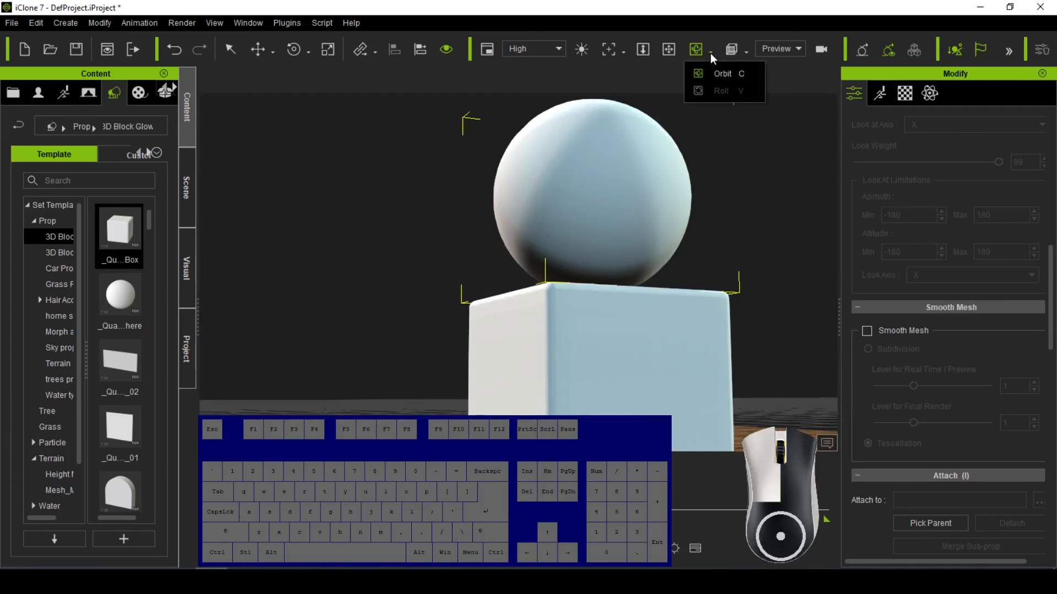
click(662, 291)
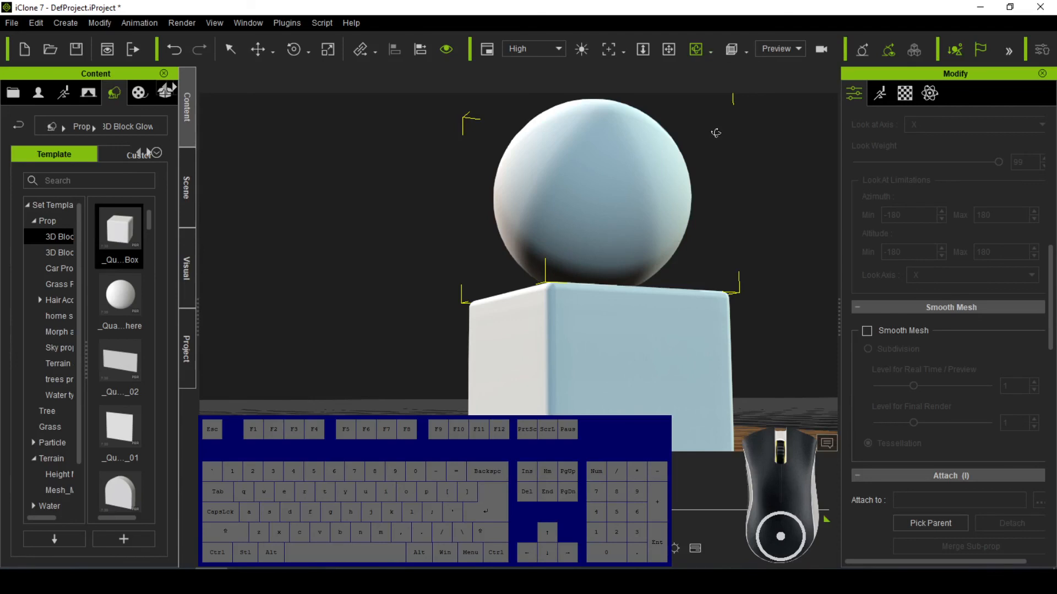
Step: Try the preset camera views Front, Face and Top on the sphere, finishing on Front
click(746, 51)
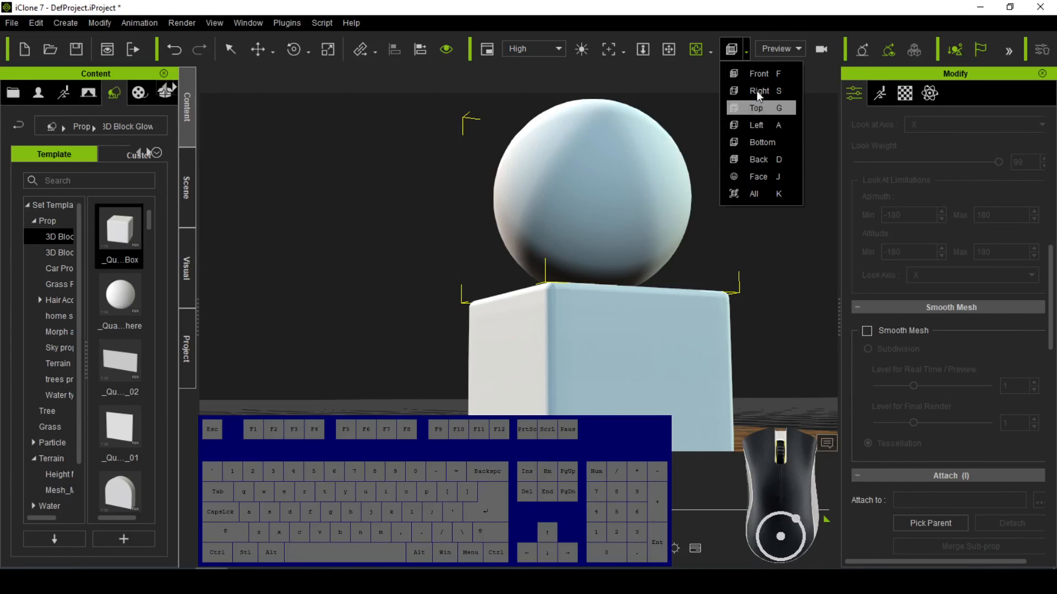
click(765, 74)
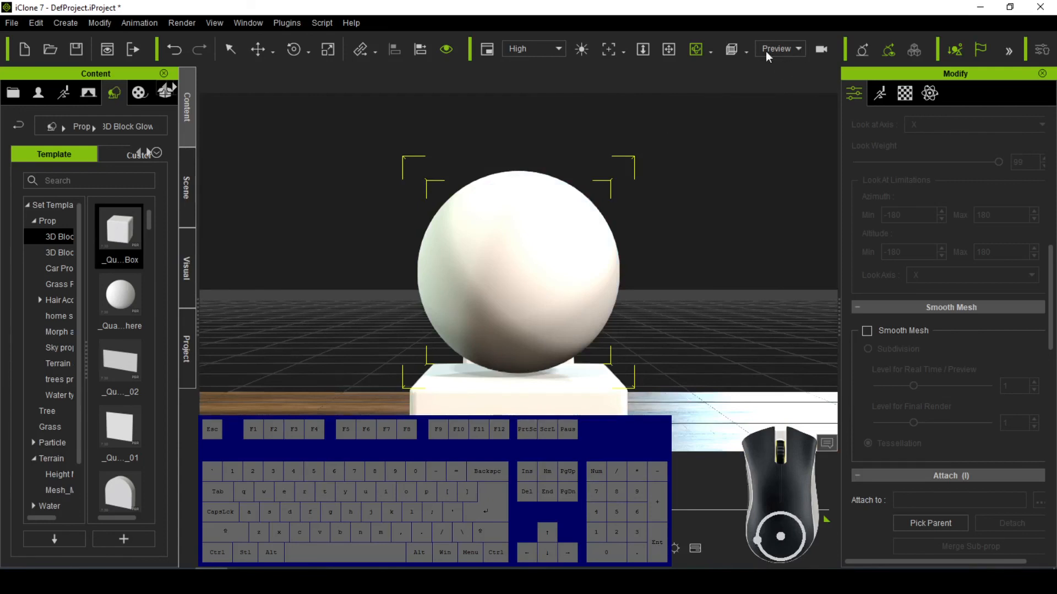
click(745, 52)
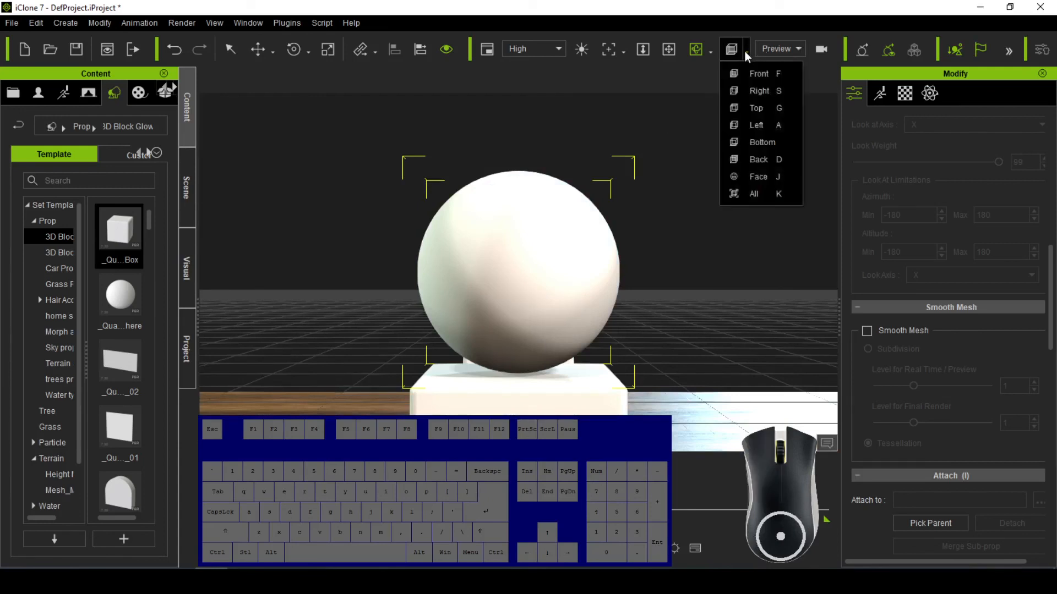
click(756, 176)
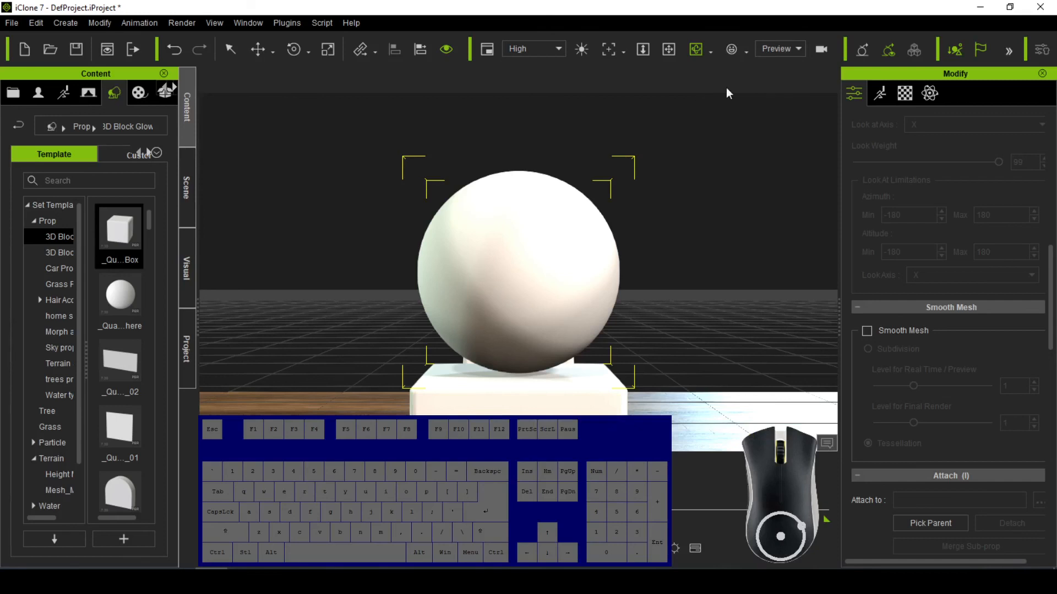
click(745, 49)
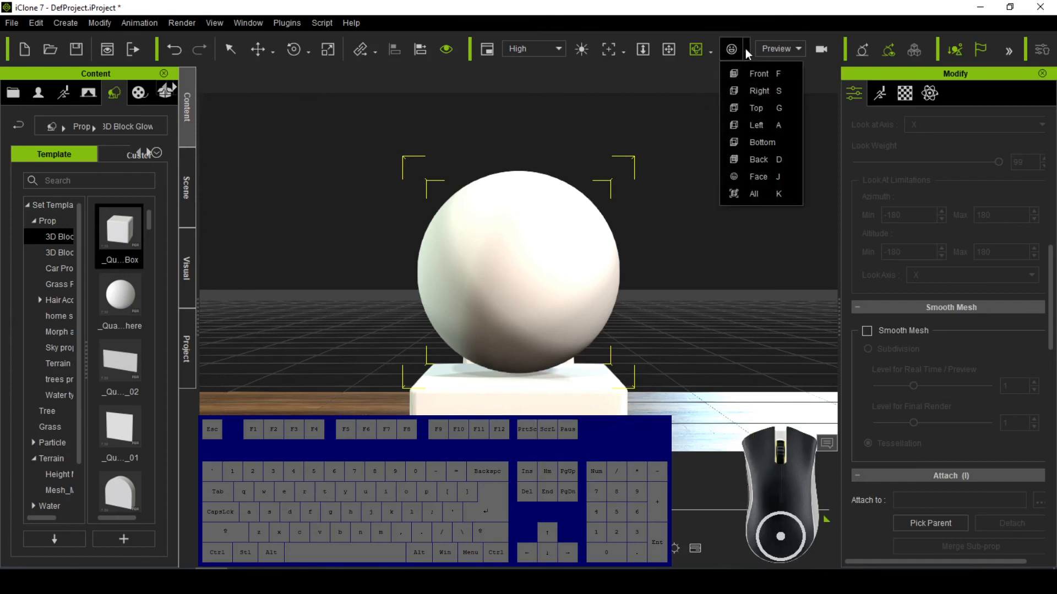
click(755, 108)
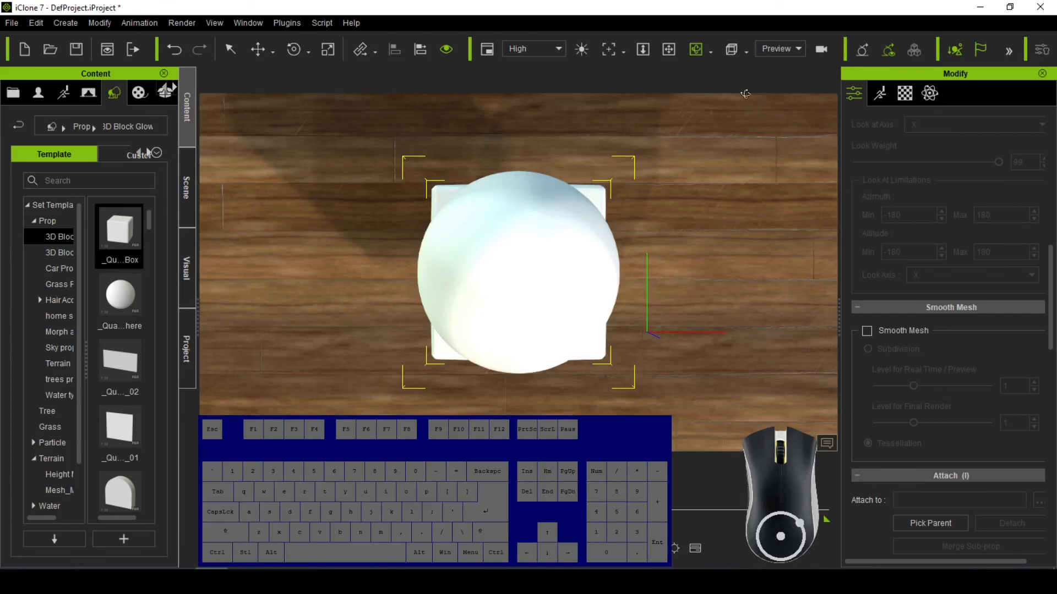
click(748, 49)
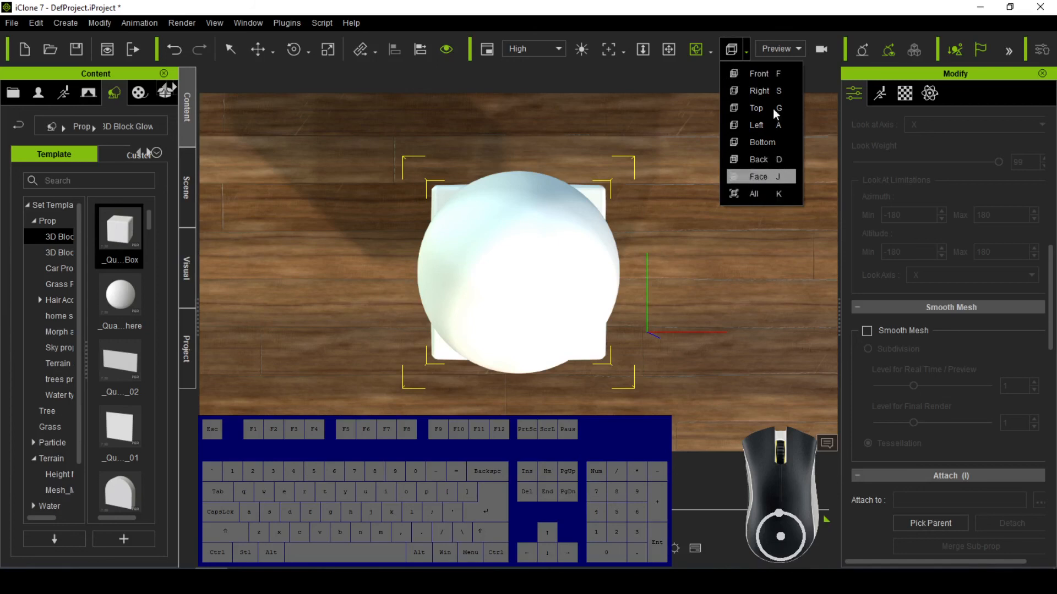
click(773, 73)
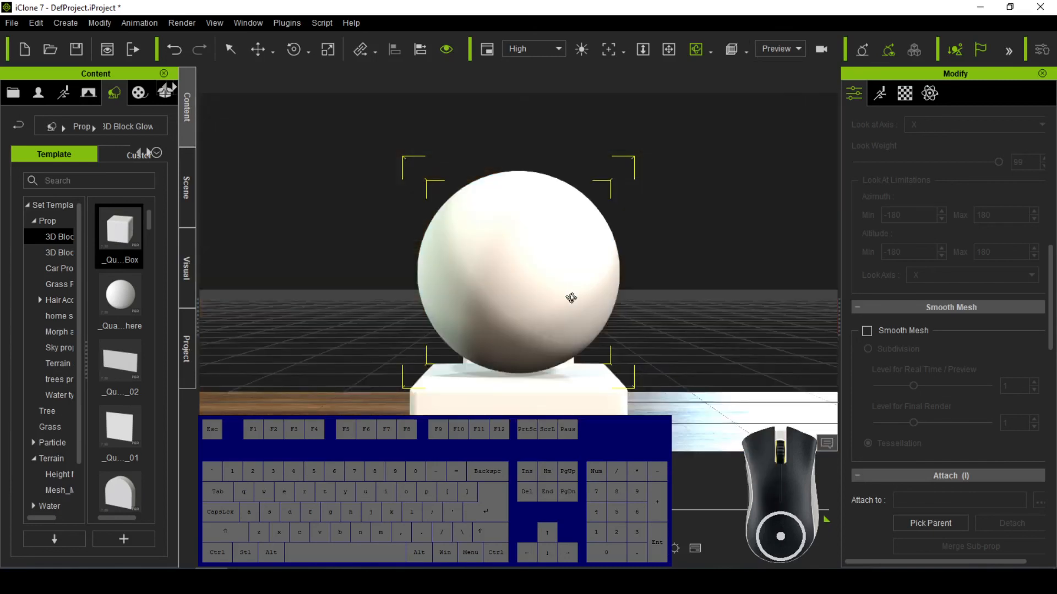
Step: Cycle the camera through the preset views around the sphere and box, finishing on the Front view
key(a)
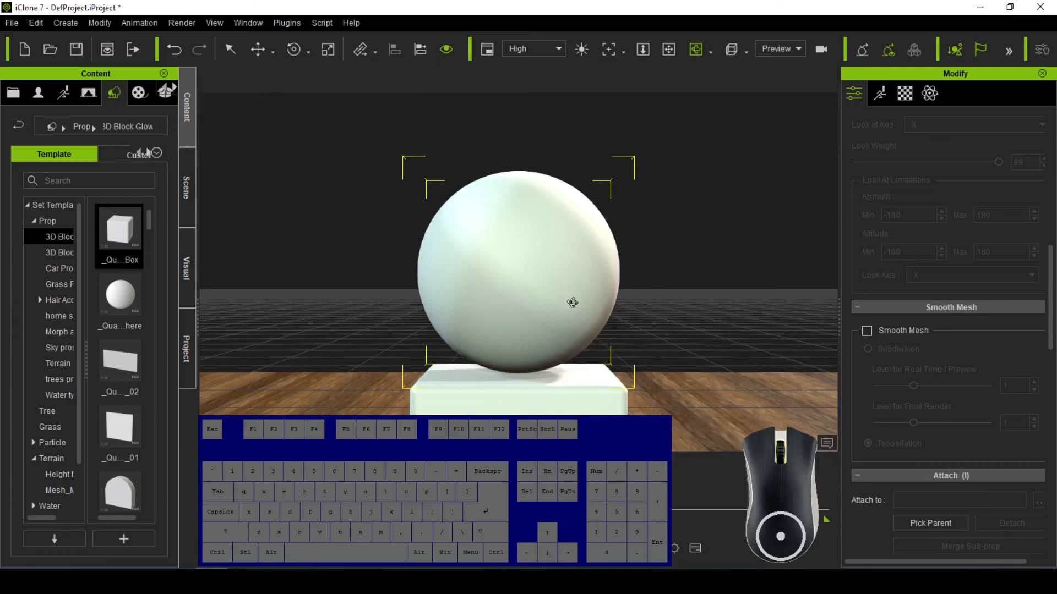
key(a)
key(a)
key(s)
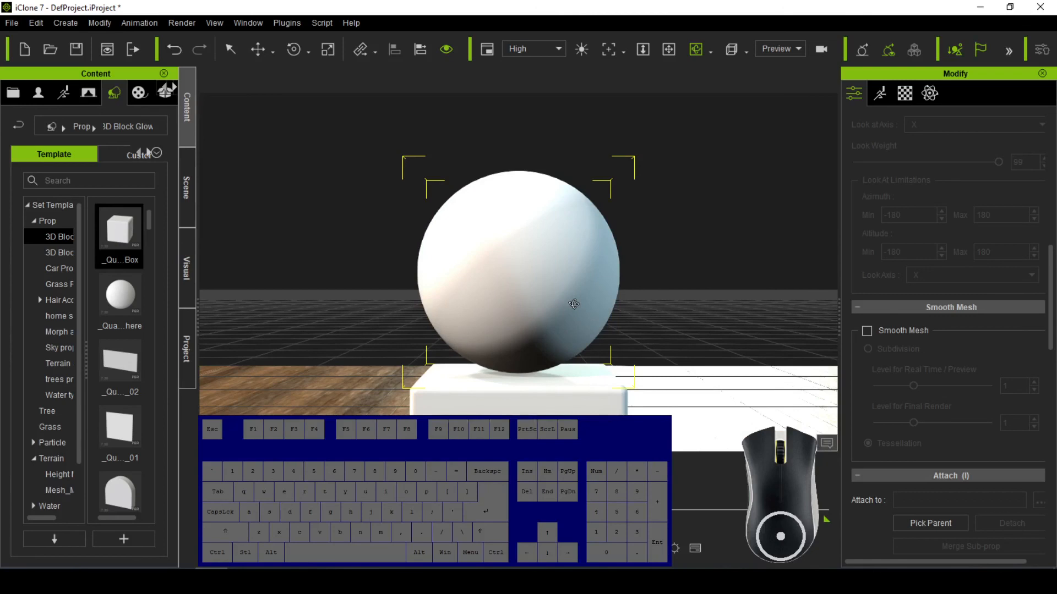
key(d)
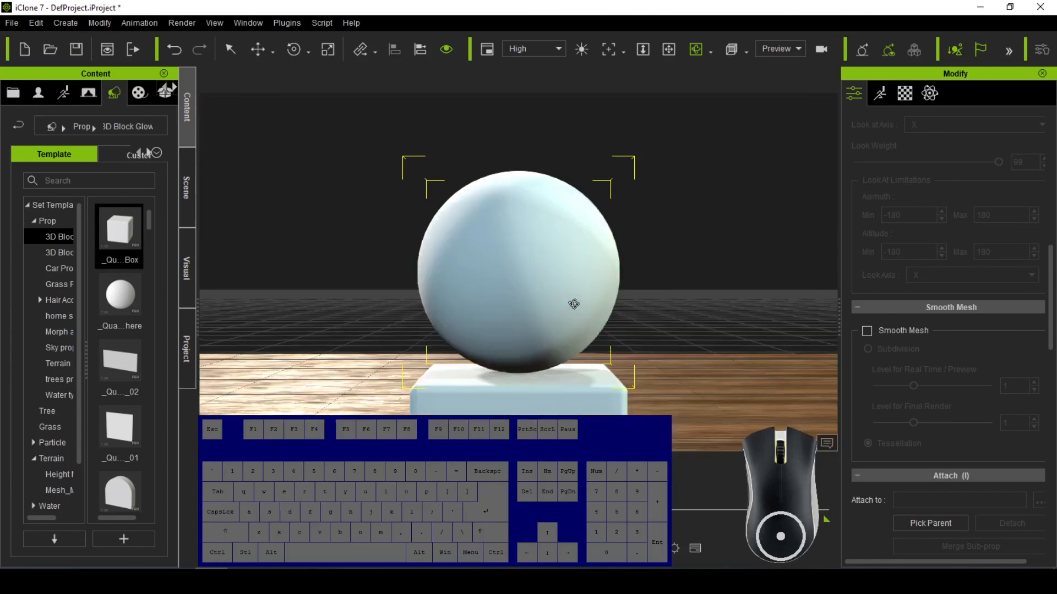
key(f)
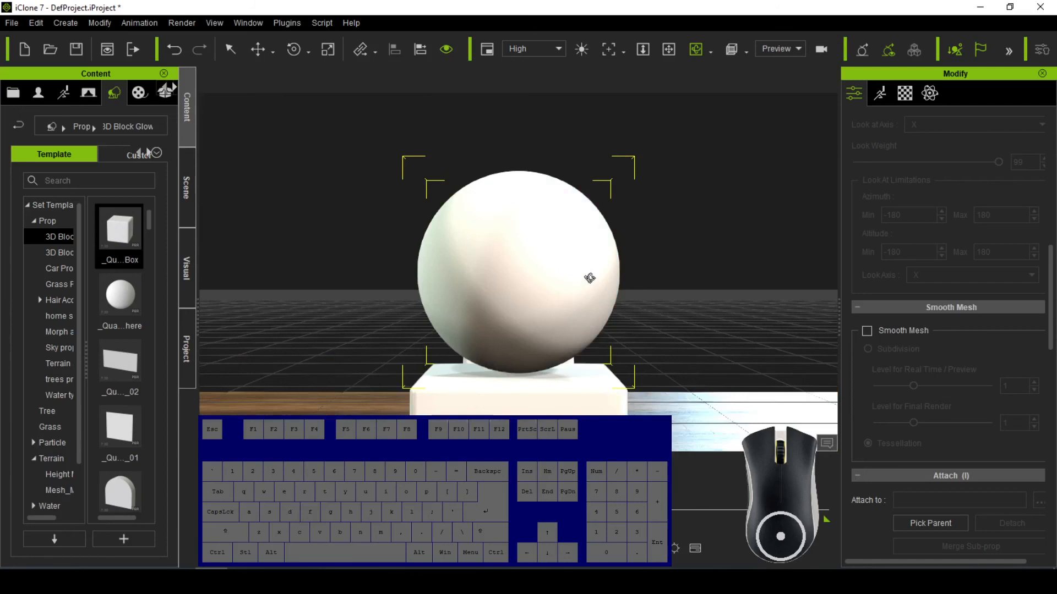
Step: Try the Switch camera in place of the Preview camera, and return to Preview
click(801, 48)
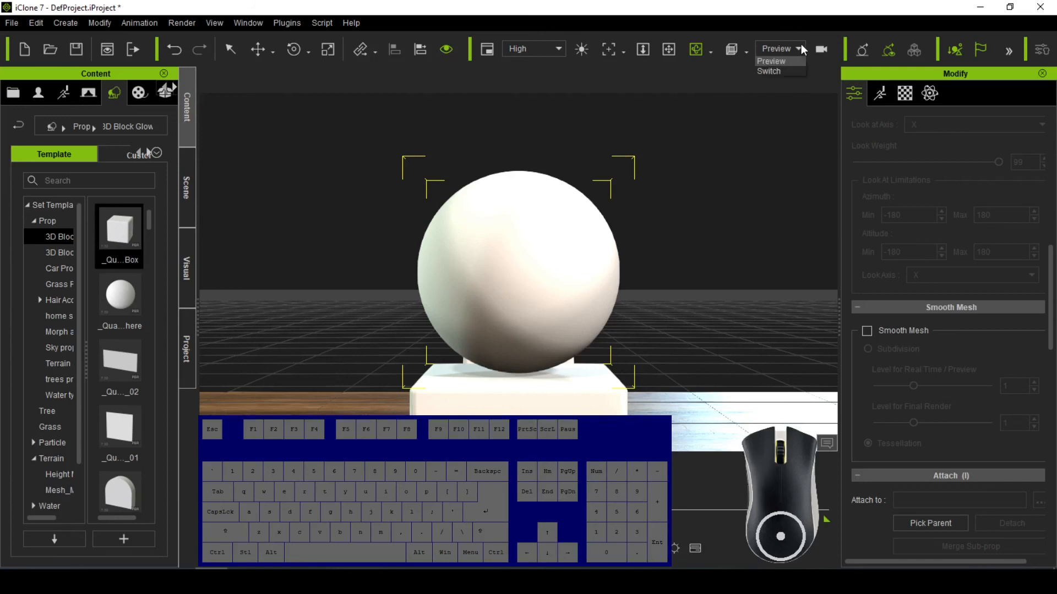
click(776, 71)
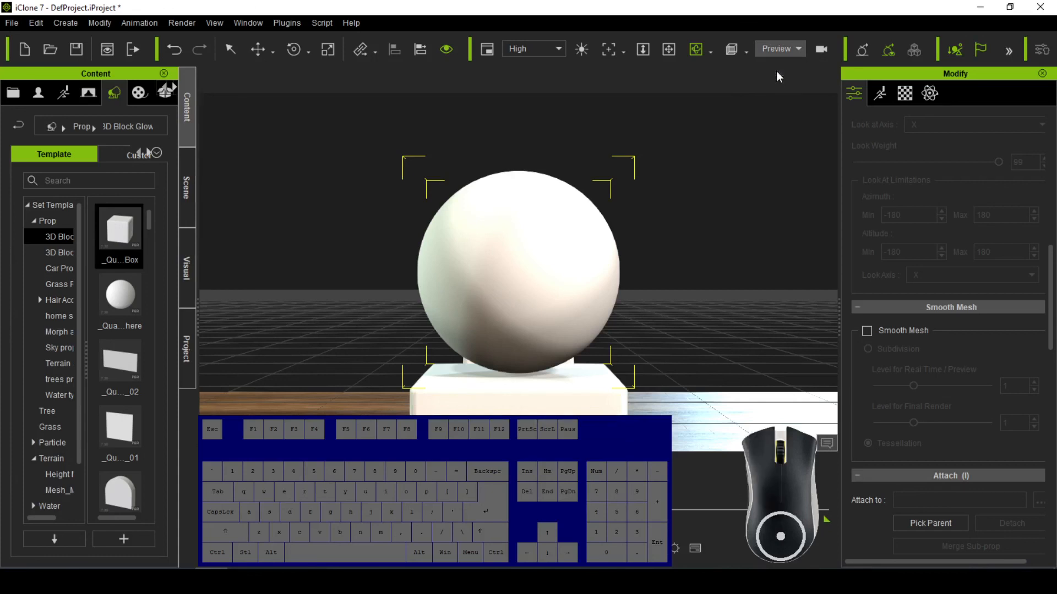
click(799, 47)
click(774, 62)
click(799, 49)
click(782, 70)
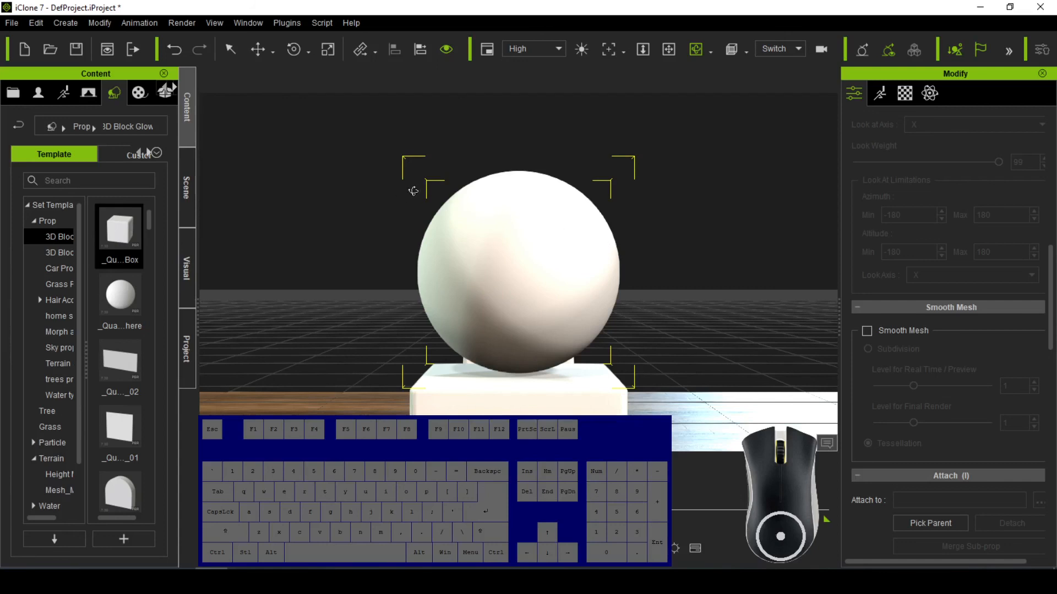
click(798, 49)
Step: Select the current Preview camera to show its properties, and orbit the view around the sphere and box
click(823, 50)
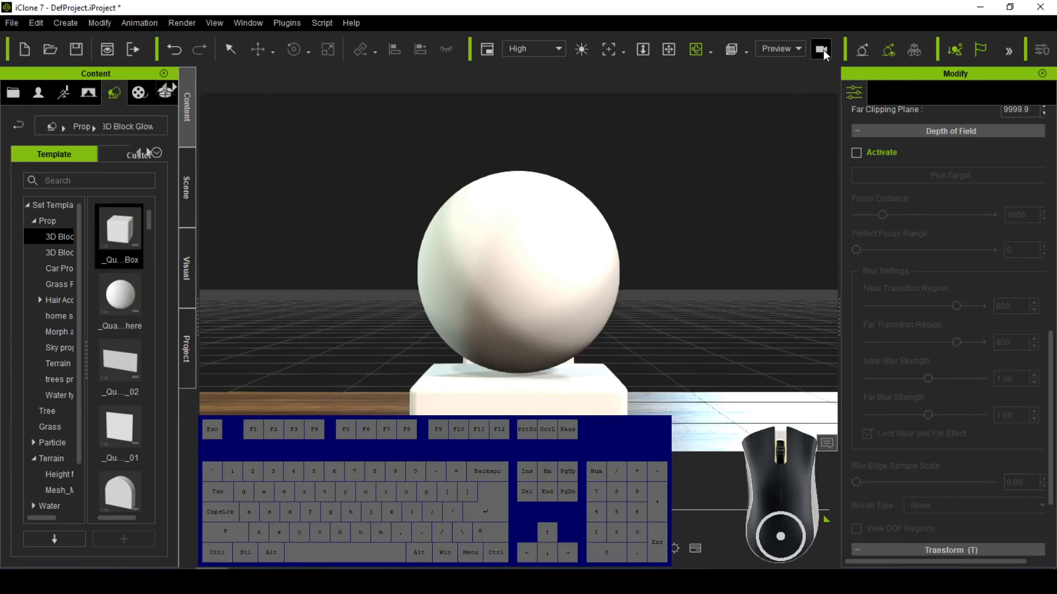
drag(488, 276, 461, 272)
drag(589, 317, 621, 330)
click(822, 51)
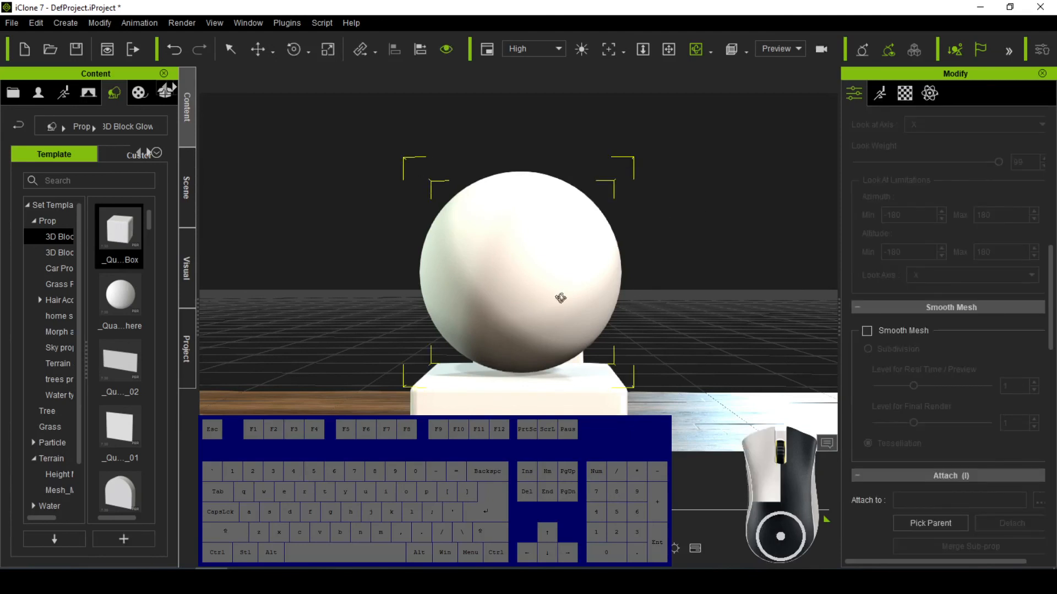
drag(559, 297, 616, 263)
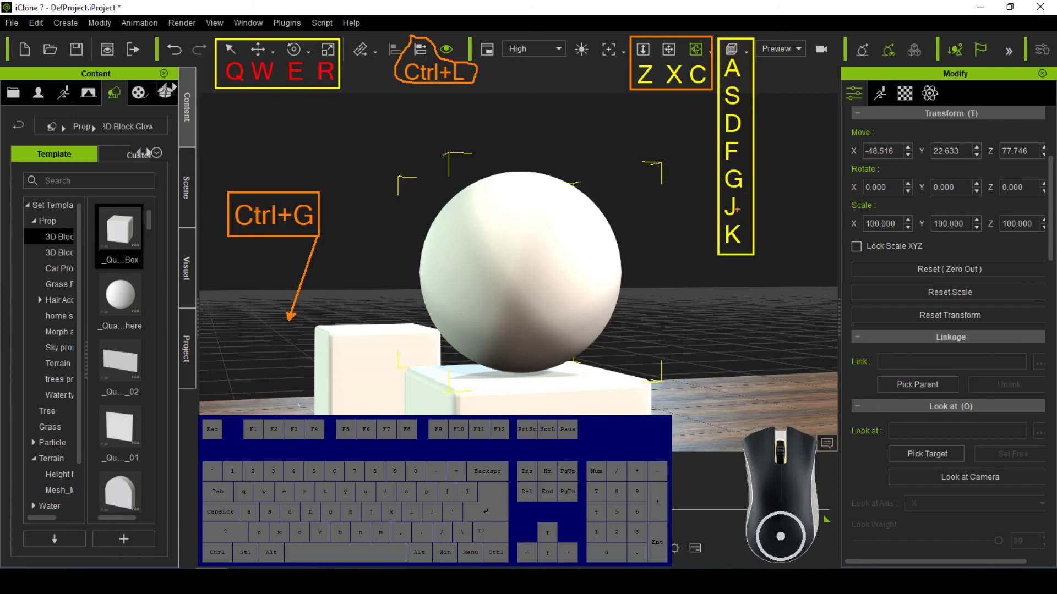
click(744, 50)
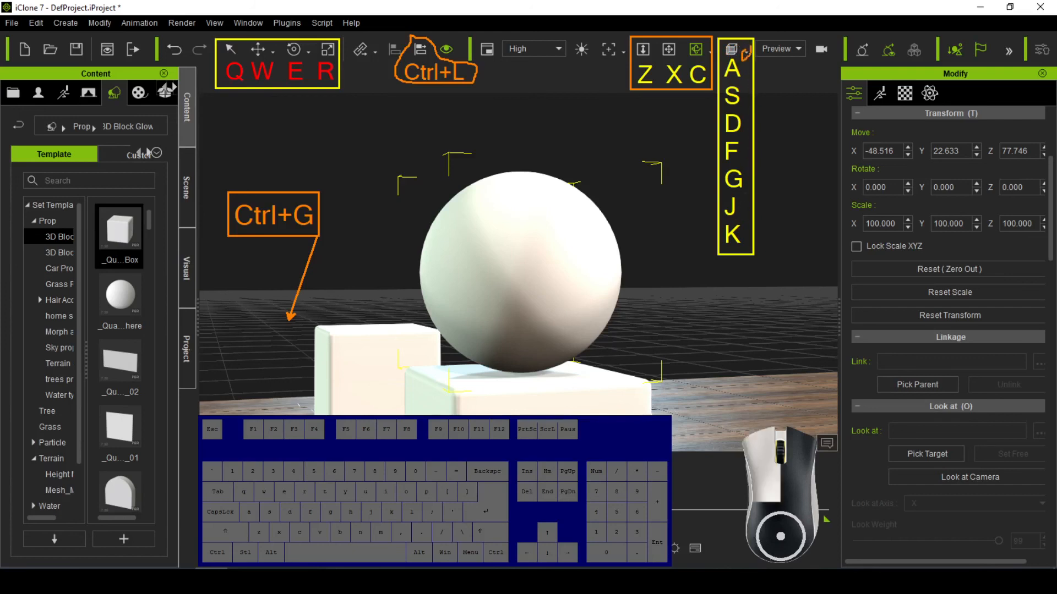